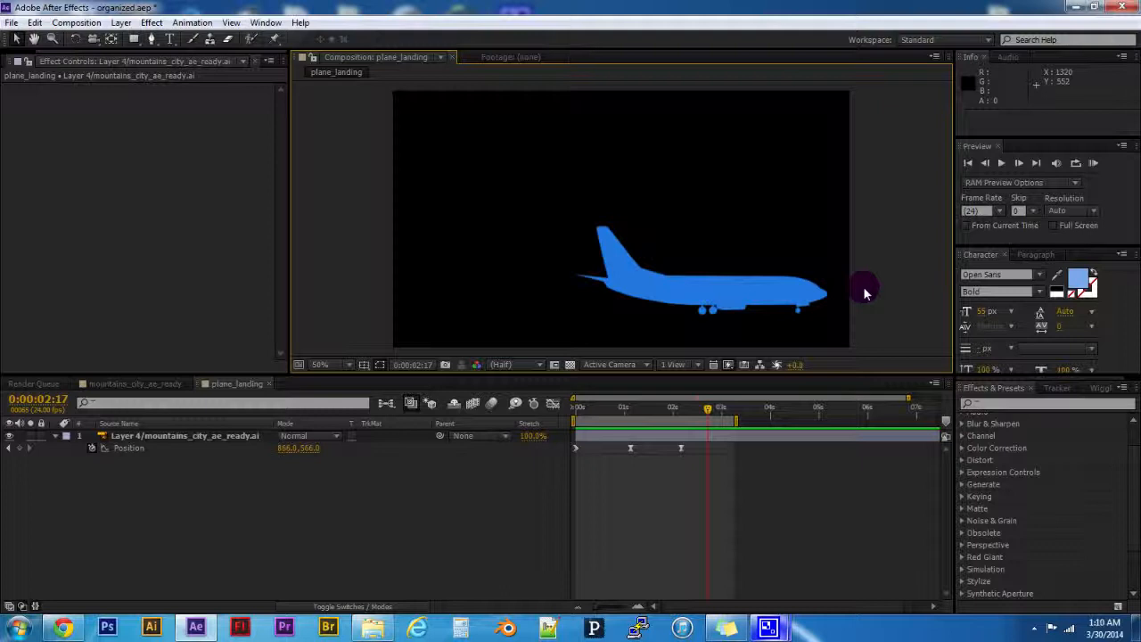
- Select the airplane layer and move the current time to its last Position keyframe at 0:00:02:04
left_click(756, 295)
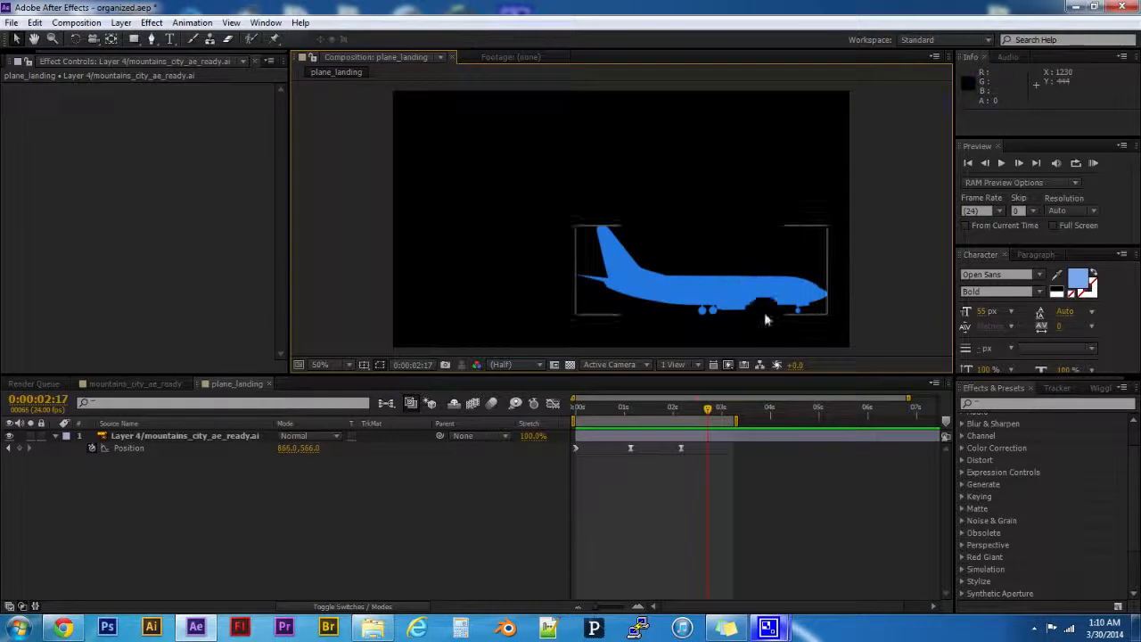
left_click(767, 303)
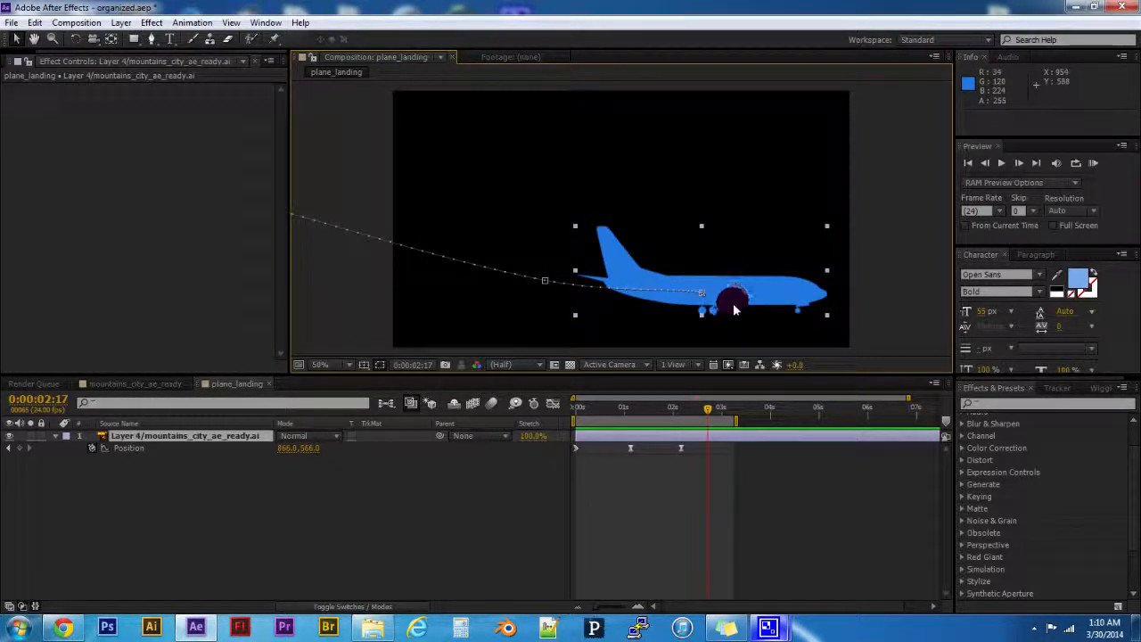
left_click(317, 536)
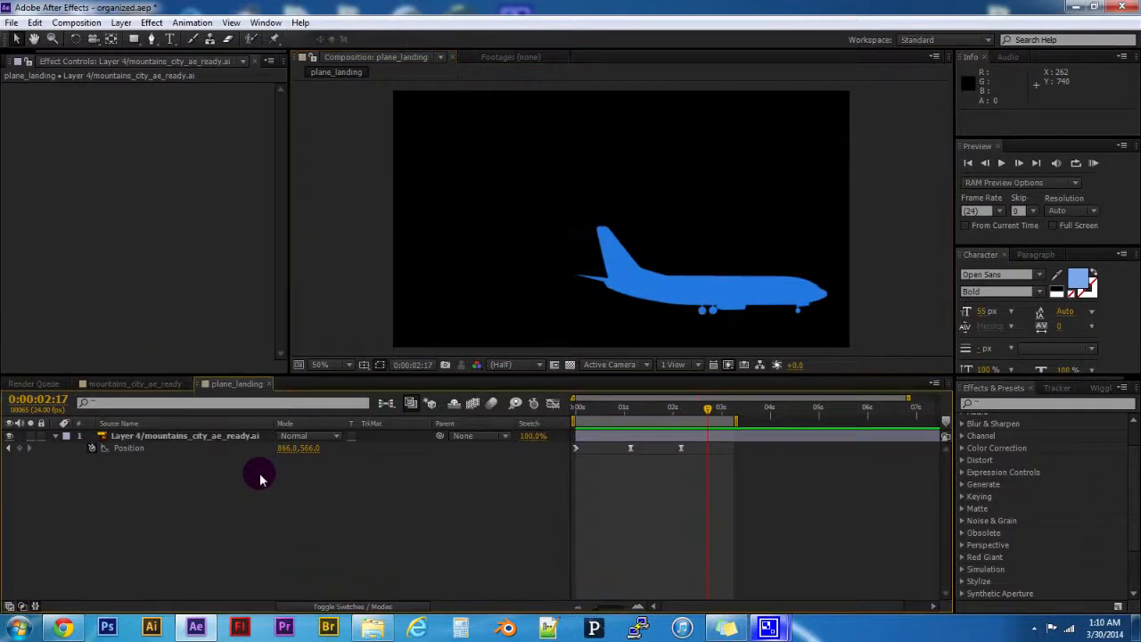
left_click(251, 437)
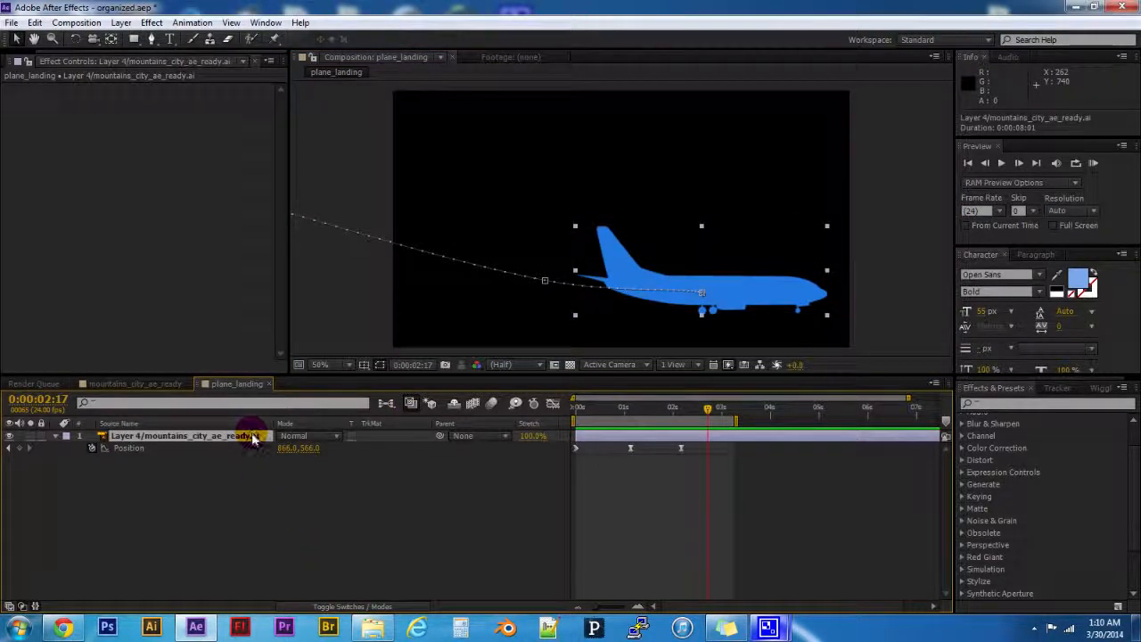
mouse_move(677, 407)
left_mouse_down()
mouse_move(550, 411)
mouse_move(687, 419)
left_mouse_up()
- Look through the available effect categories, including the effects inside Color Correction
left_click(1008, 475)
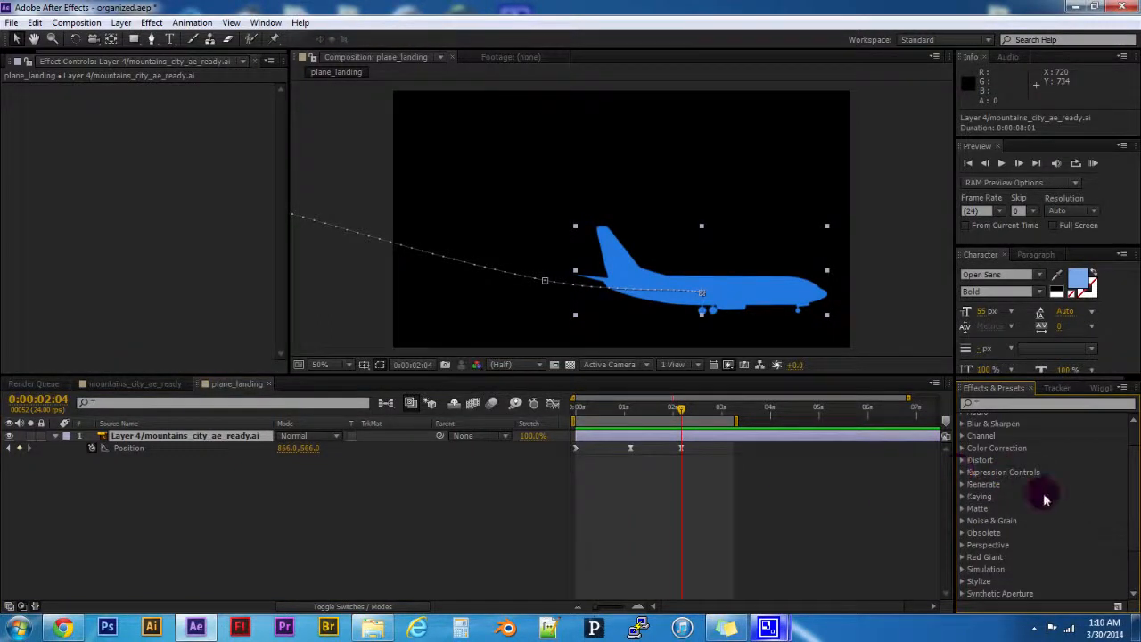
scroll(1045, 499, "up", 3)
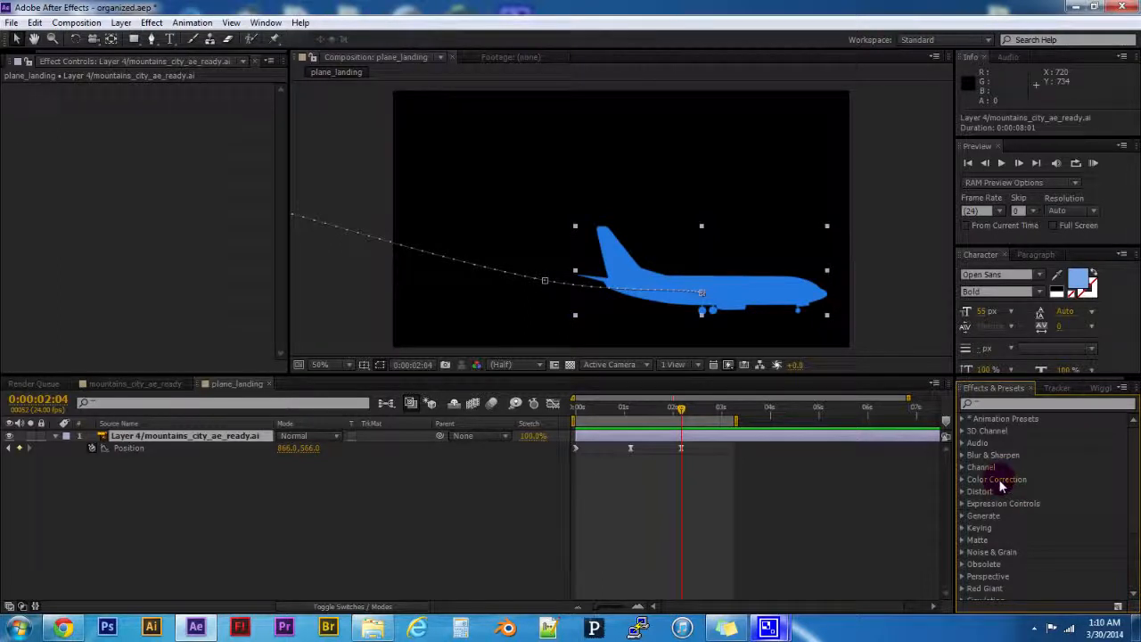
left_click(963, 480)
scroll(1011, 498, "down", 4)
scroll(1010, 498, "up", 3)
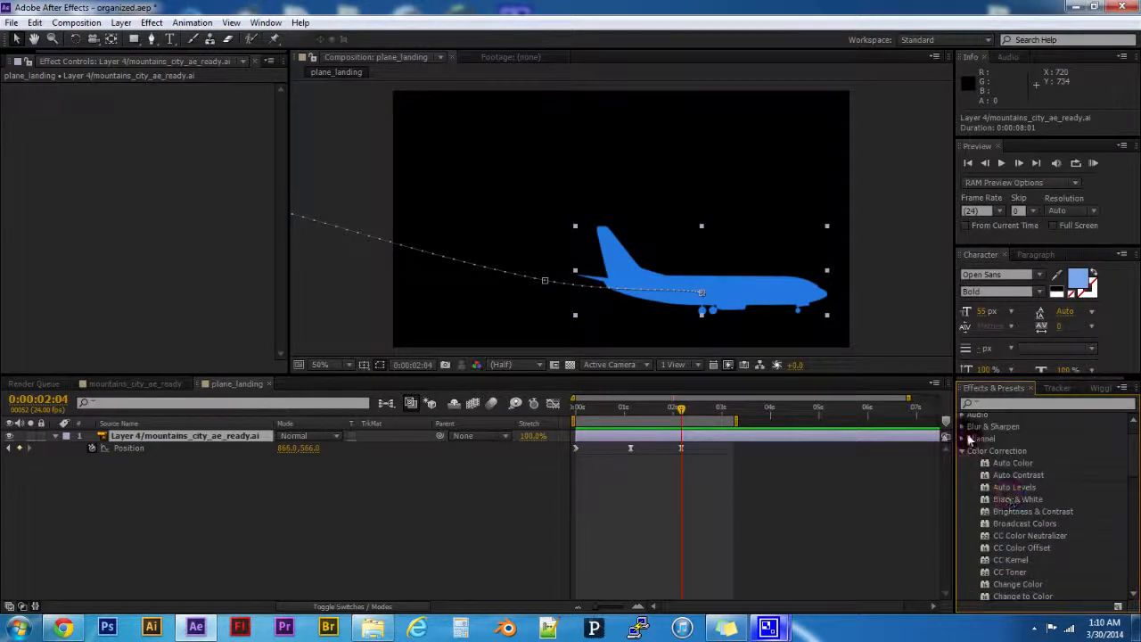
left_click(962, 450)
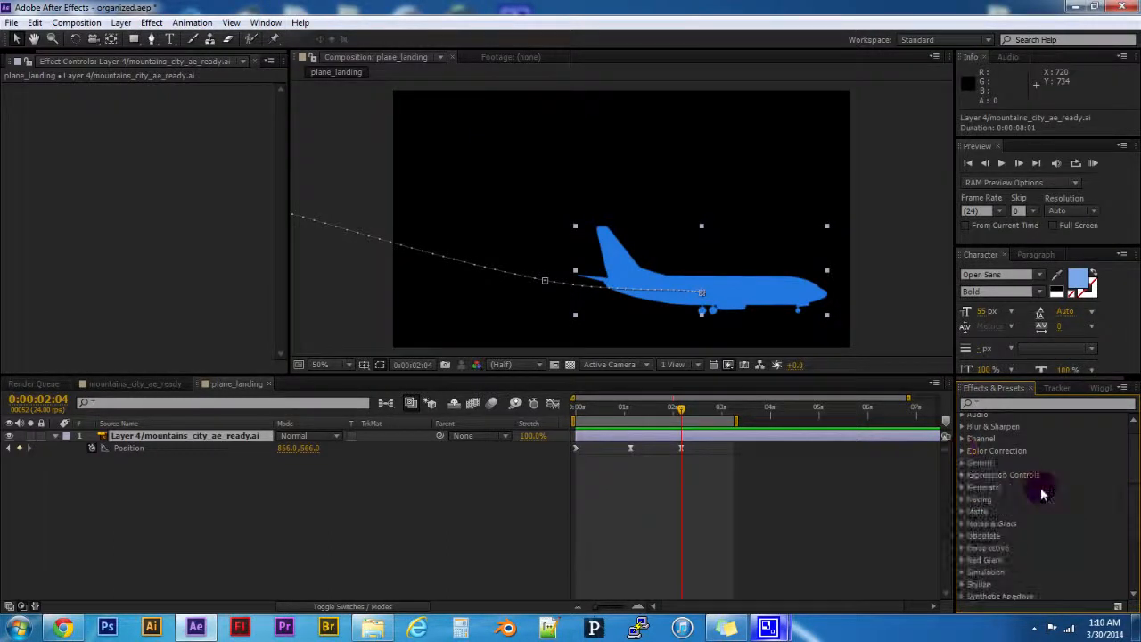
scroll(1036, 500, "up", 1)
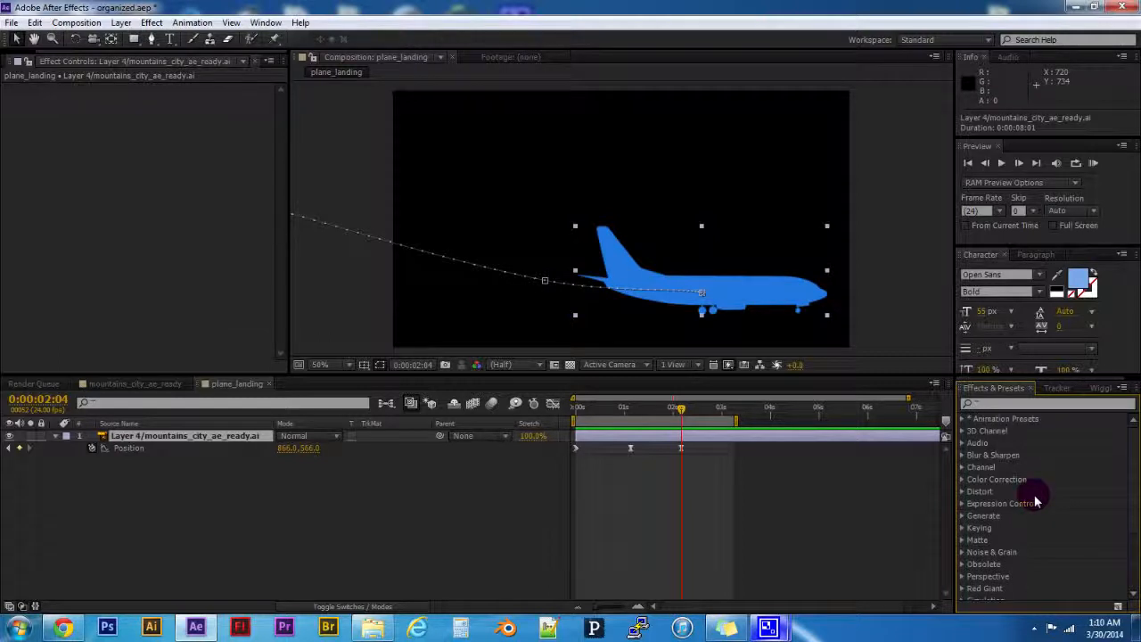
scroll(1035, 501, "down", 4)
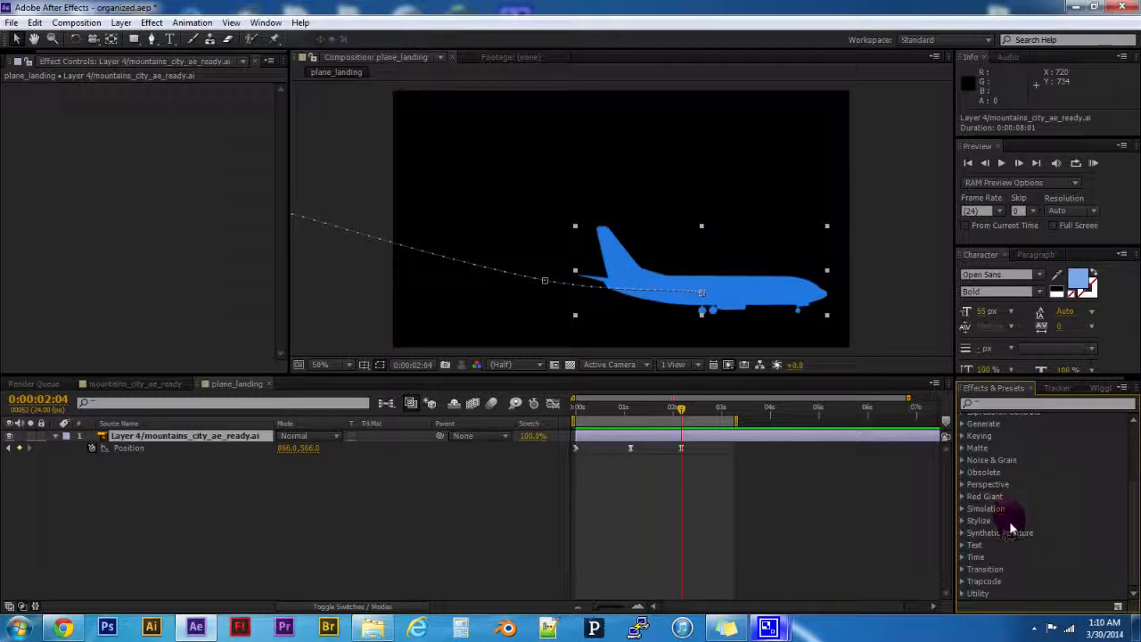
scroll(1005, 530, "up", 4)
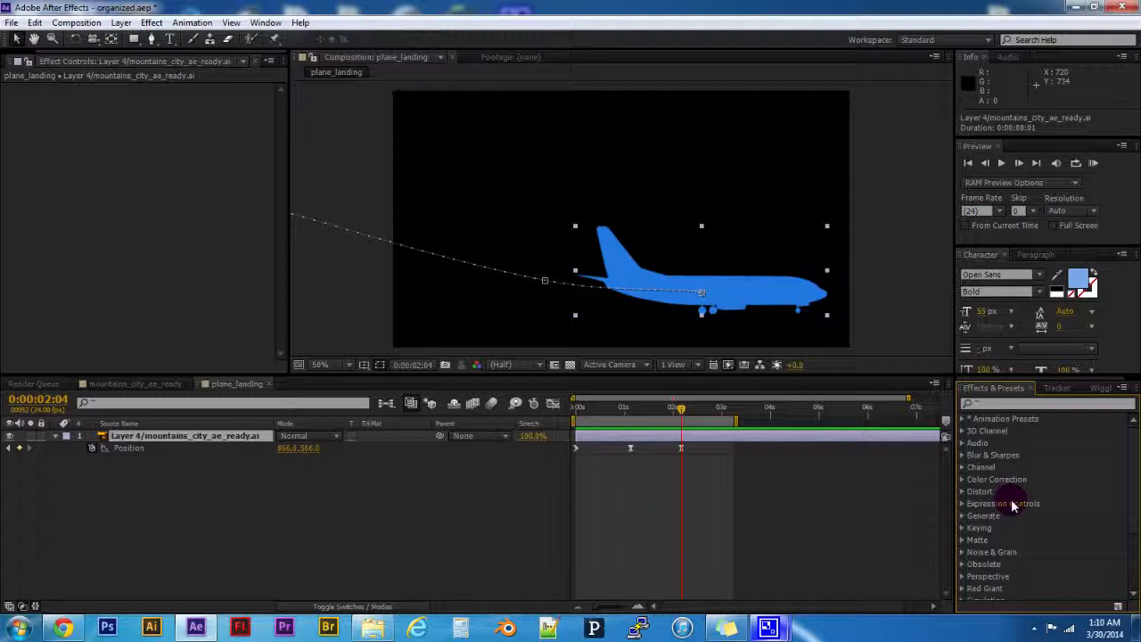
scroll(1011, 504, "down", 2)
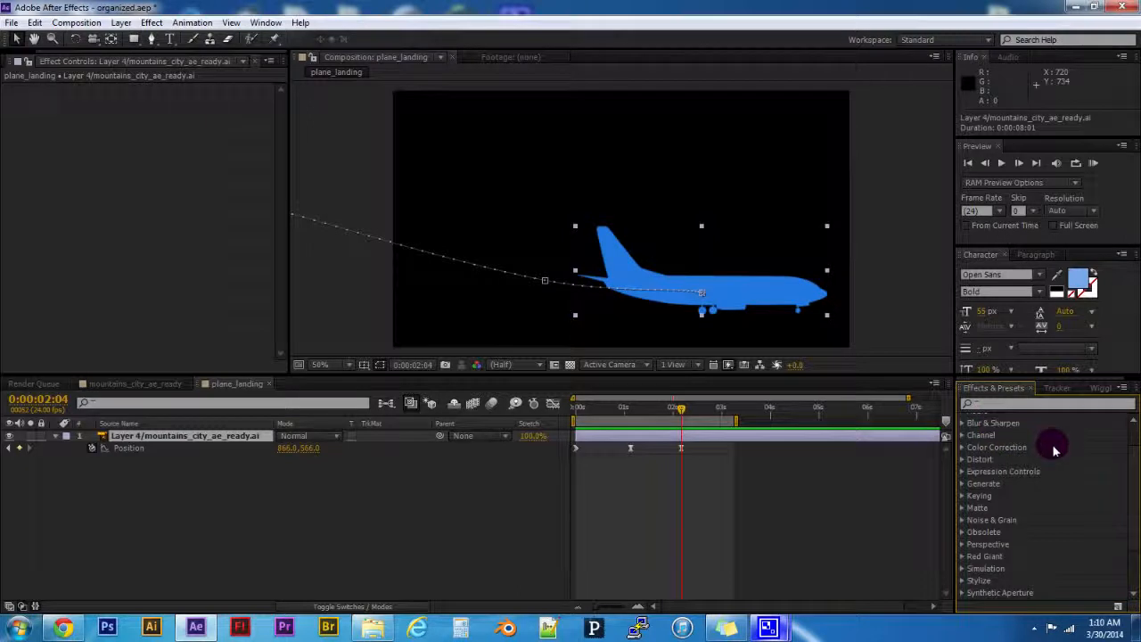
- Examine the third-party Trapcode and Red Giant effect categories, and look over the full category list again
scroll(1028, 486, "down", 2)
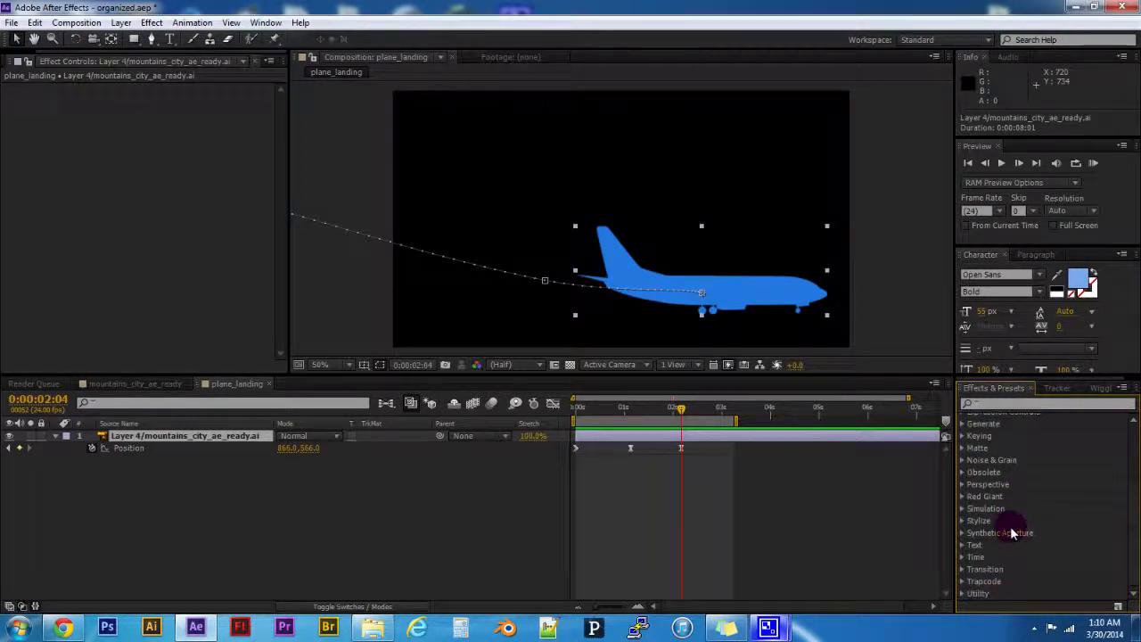
left_click(963, 580)
left_click(1003, 580)
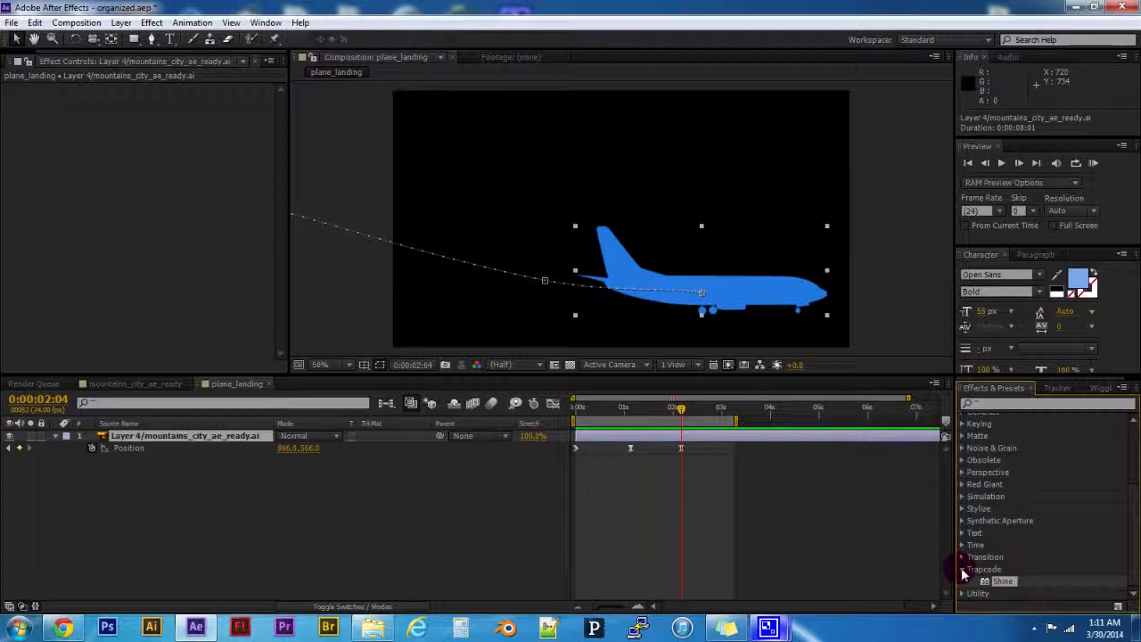
left_click(962, 484)
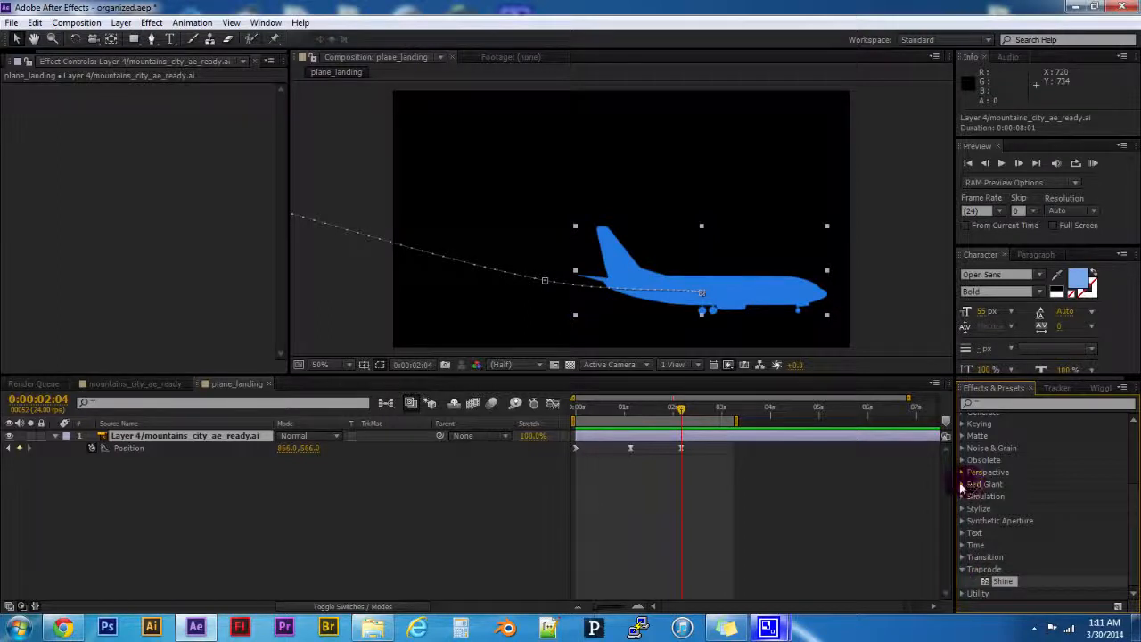
left_click(961, 485)
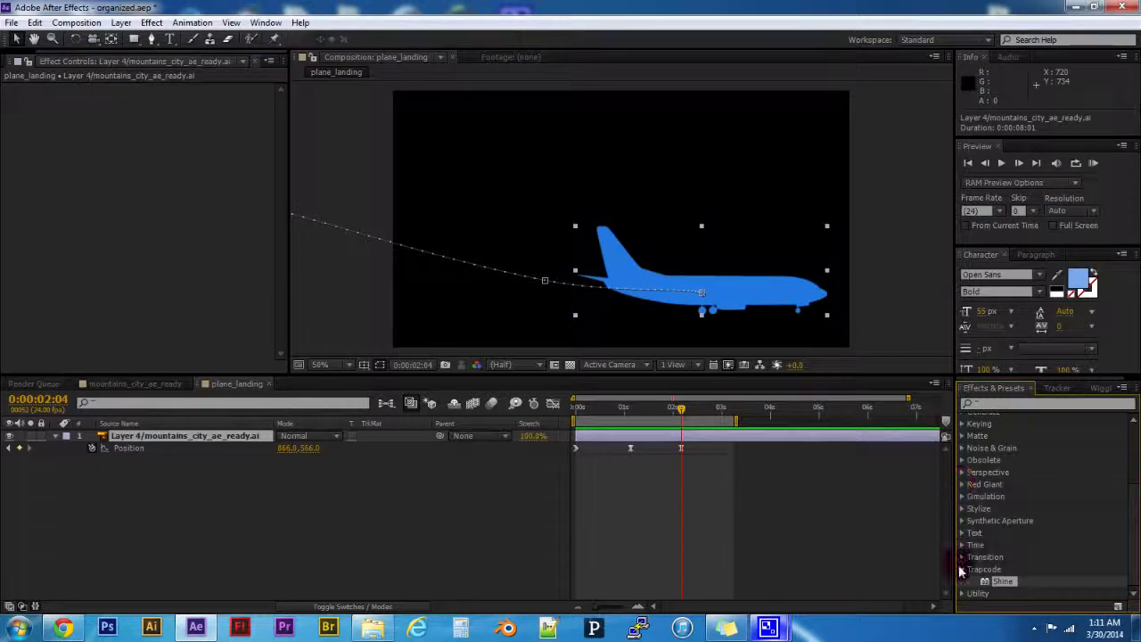
left_click(963, 570)
scroll(1069, 557, "up", 5)
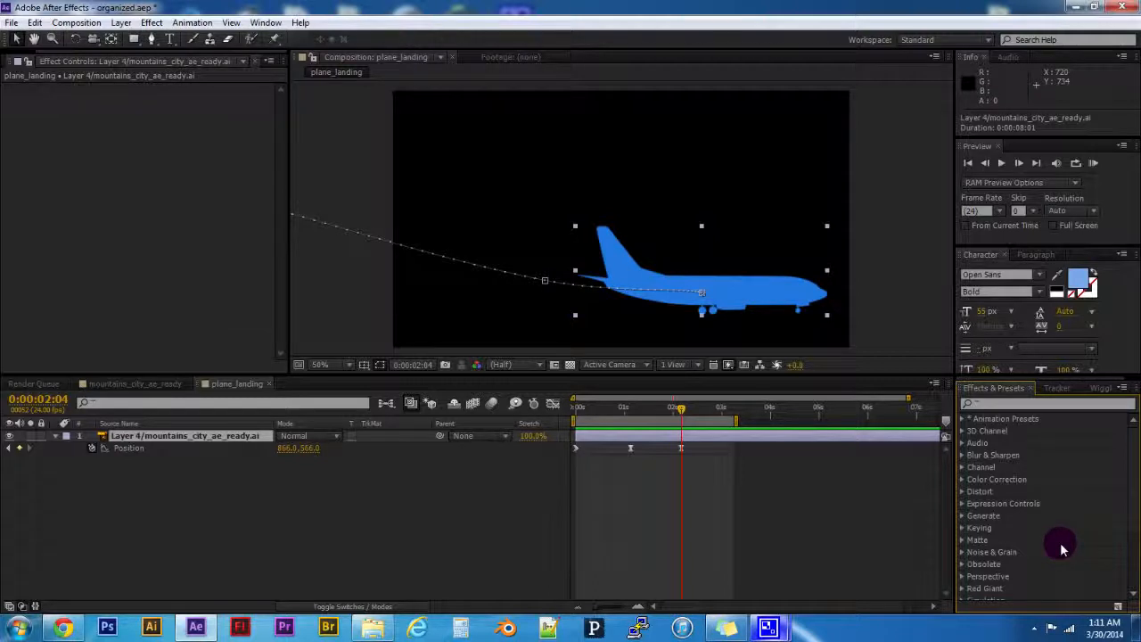
scroll(1061, 545, "down", 2)
scroll(1059, 542, "up", 2)
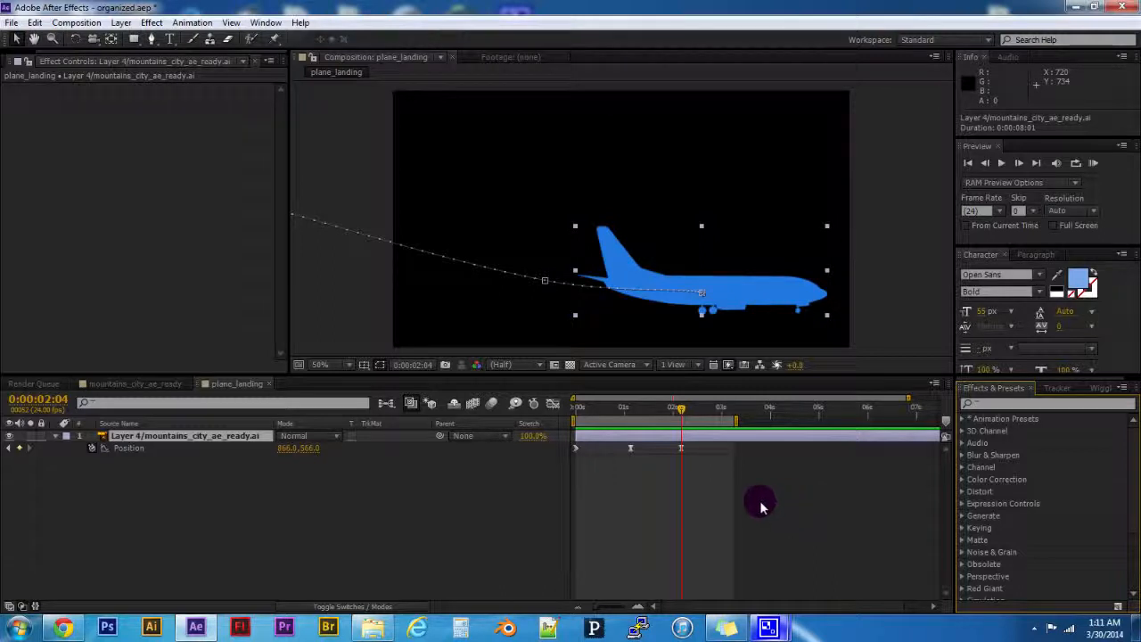
- Review the airplane's Position animation from the start of the timeline to the last keyframe at 0:00:02:04
left_click_drag(653, 410, 578, 410)
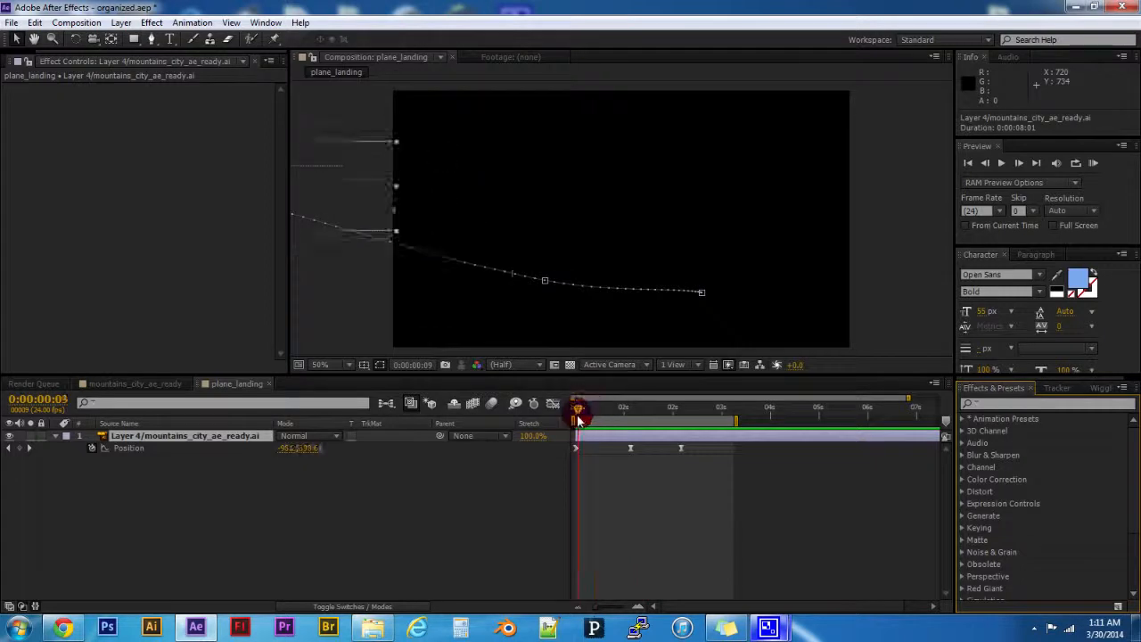
left_click(158, 446)
left_click_drag(583, 411, 681, 418)
left_click(398, 510)
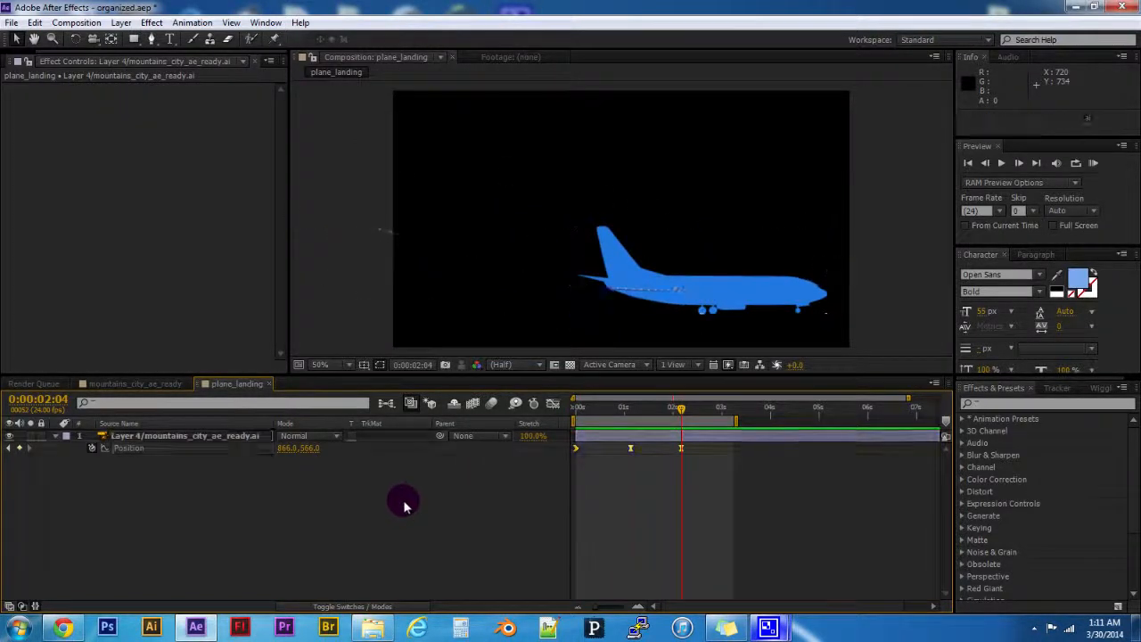
left_click_drag(652, 411, 682, 421)
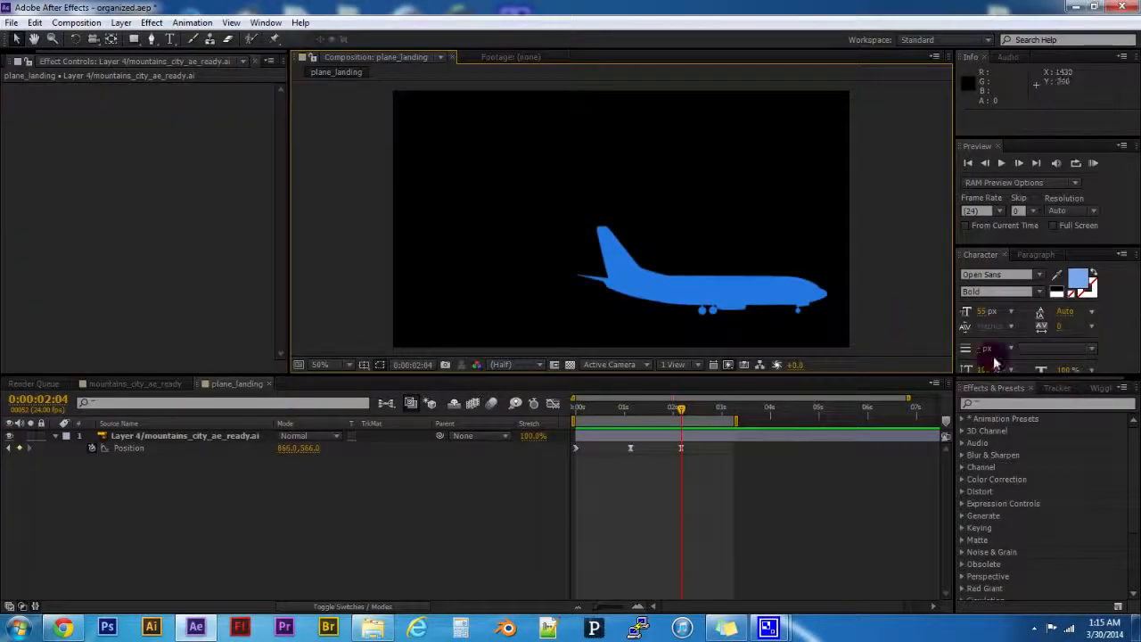
- Check whether Effects & Presets is among the panels enabled for display
left_click(988, 406)
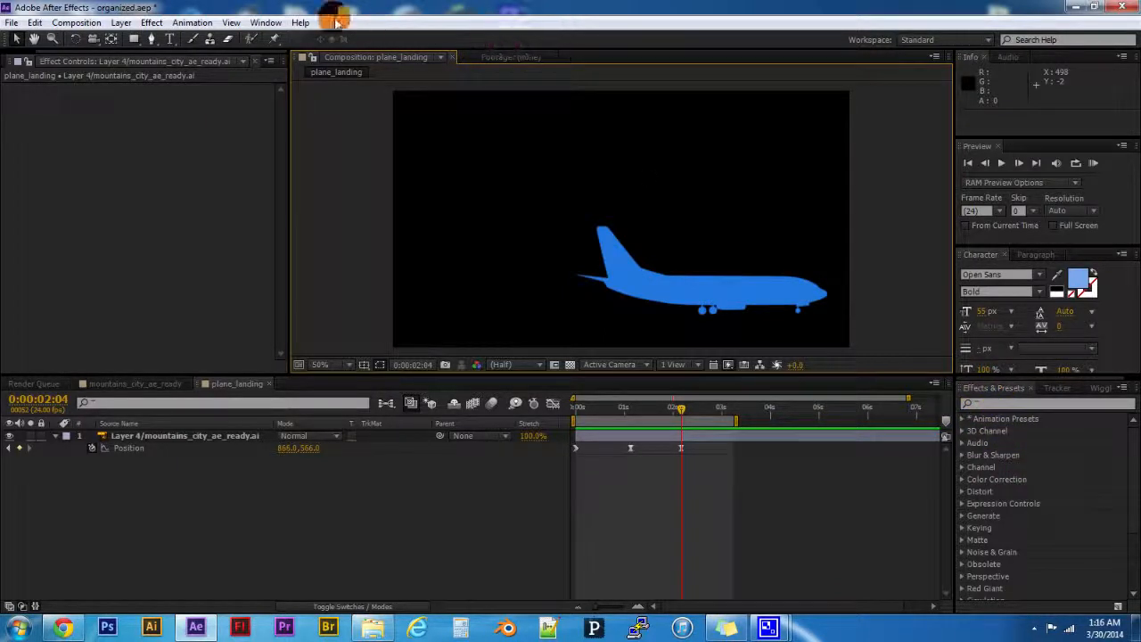
left_click(267, 23)
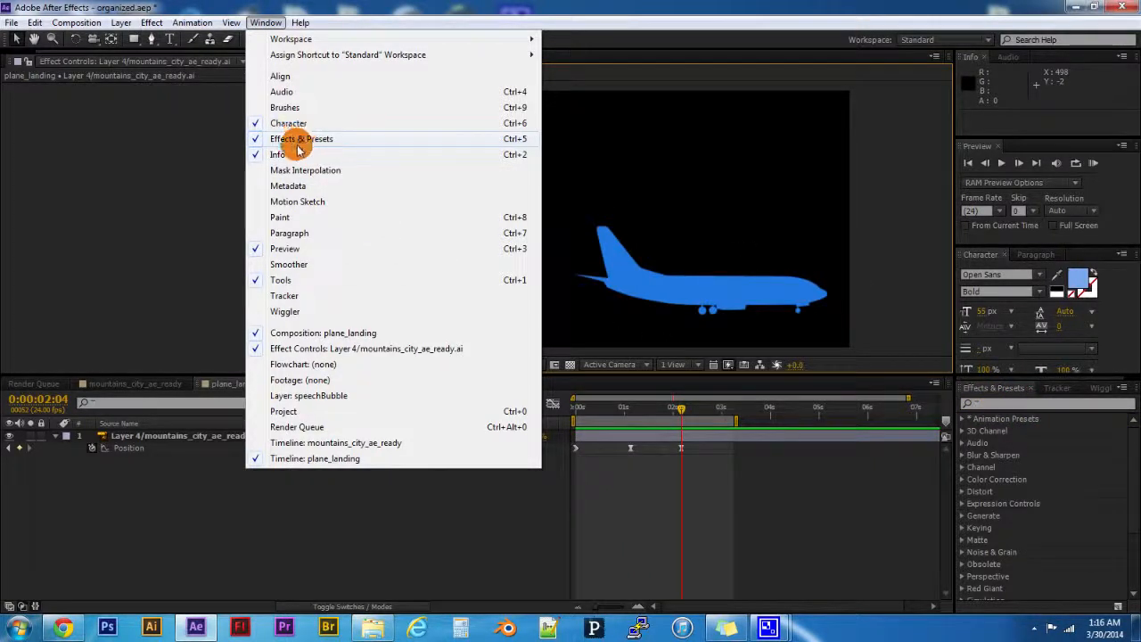
left_click(266, 23)
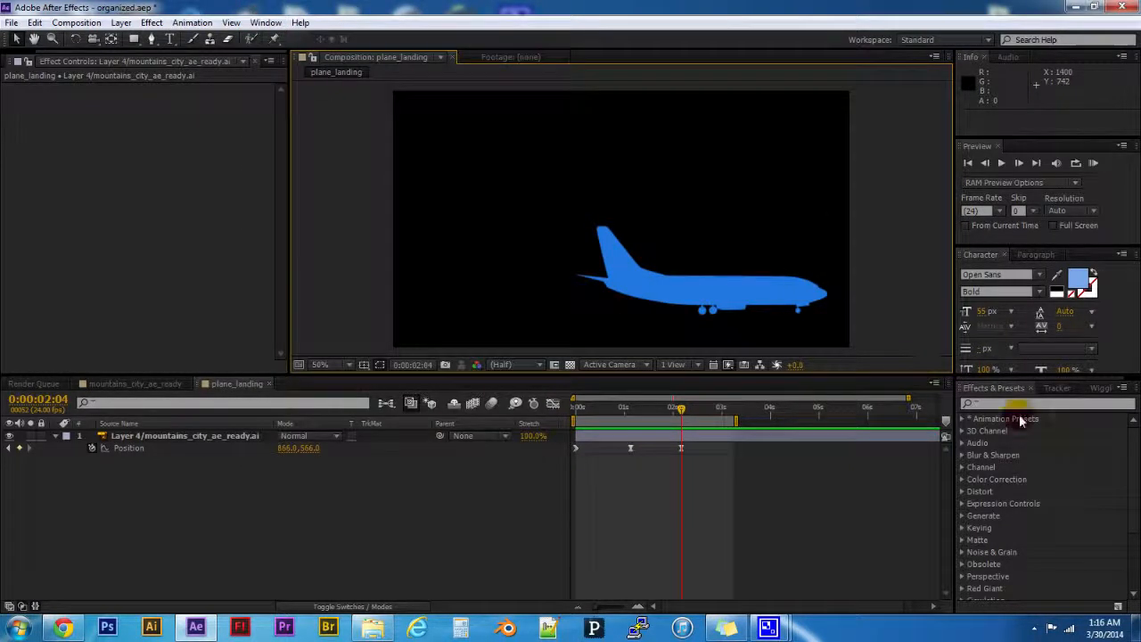
- Examine the effects inside the Audio and the Blur & Sharpen categories, leaving both collapsed
left_click(962, 443)
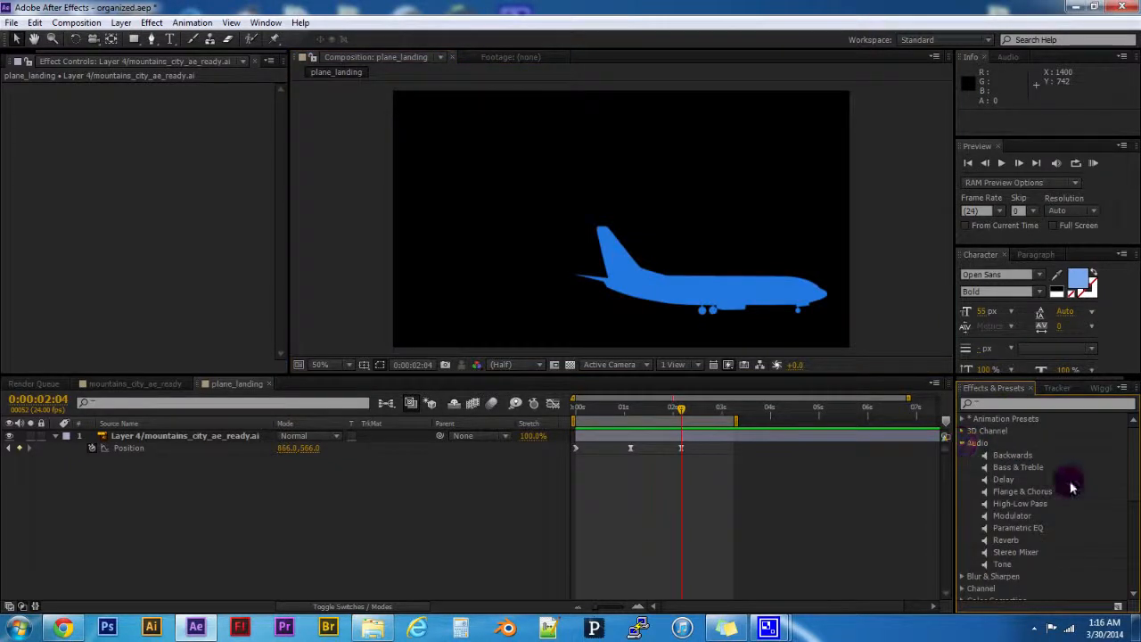
scroll(1065, 481, "down", 2)
scroll(991, 435, "up", 2)
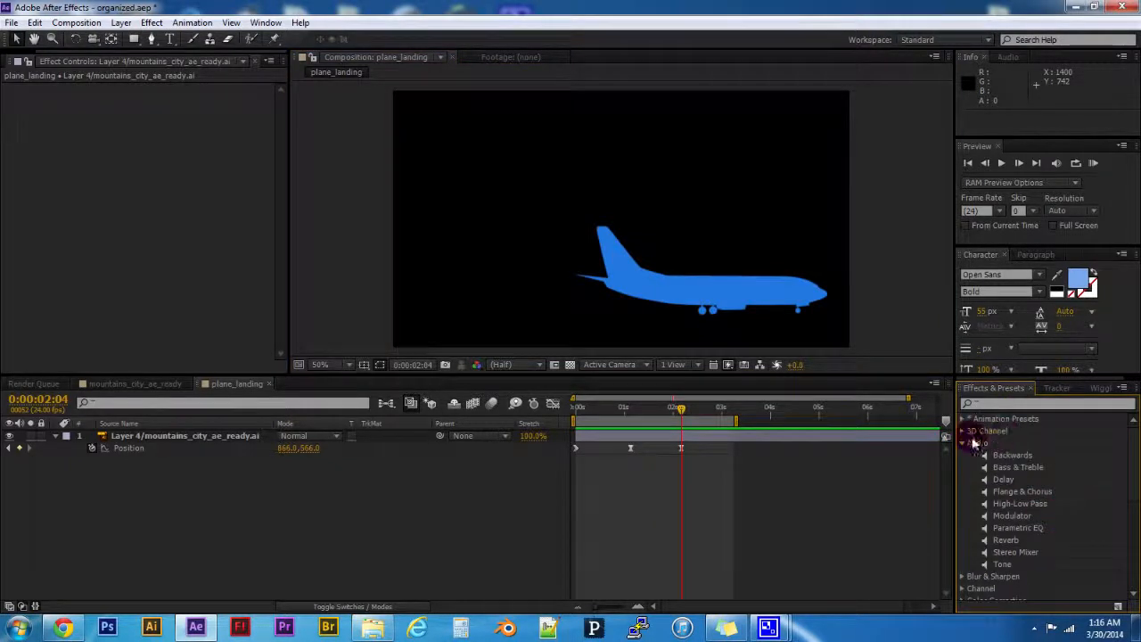
left_click(963, 444)
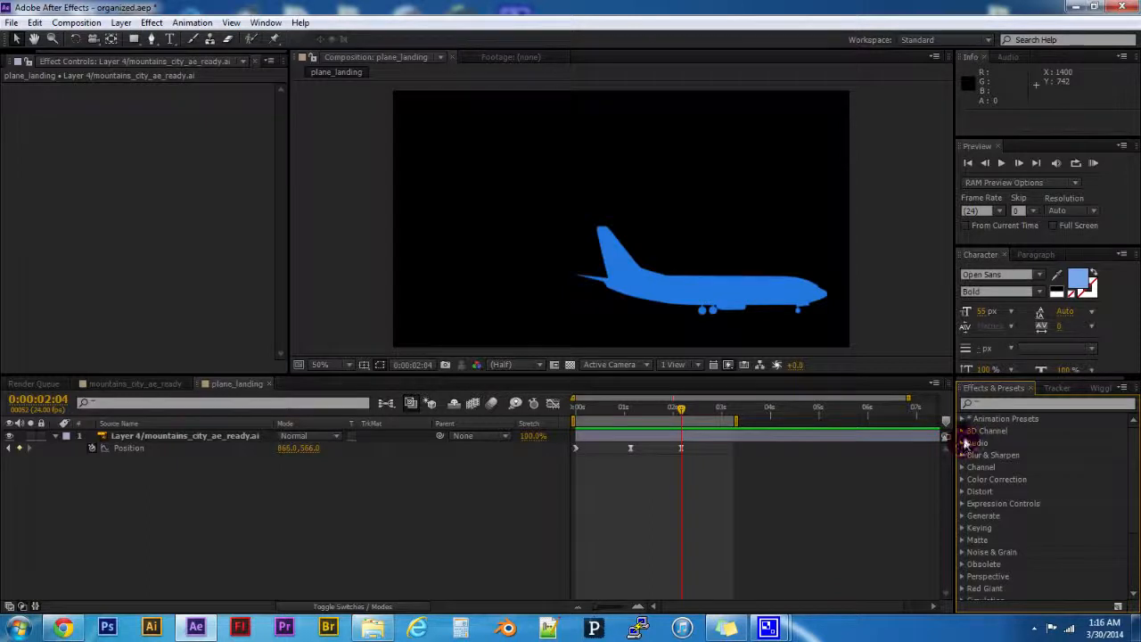
left_click(966, 455)
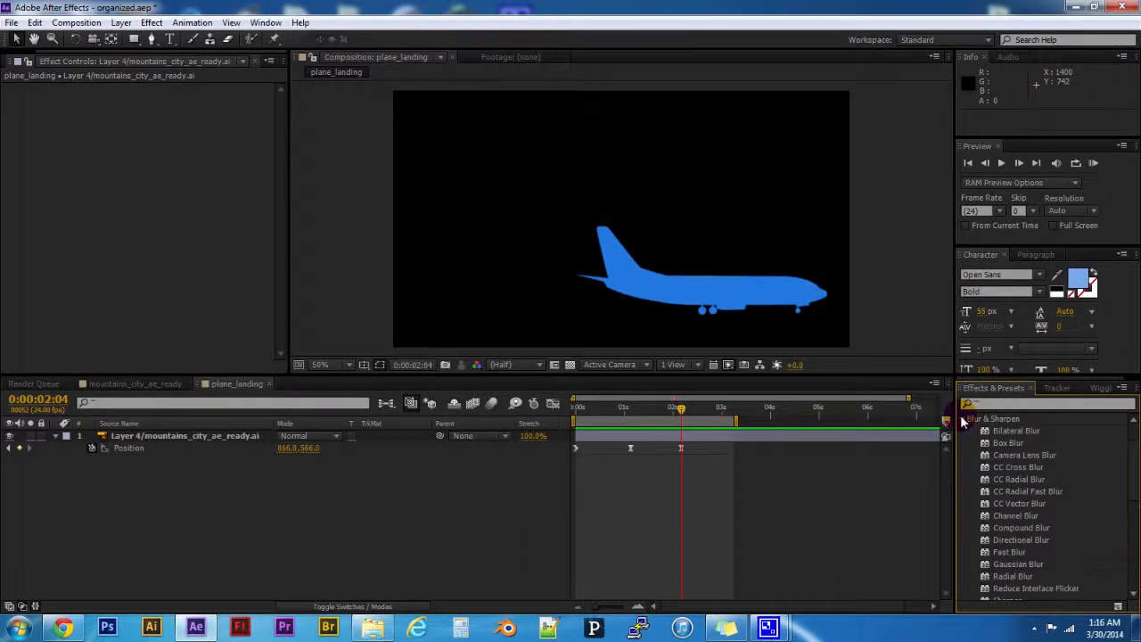
left_click(980, 416)
- Search the effects for "blur" and look through the matching Blur & Sharpen effects
left_click(987, 405)
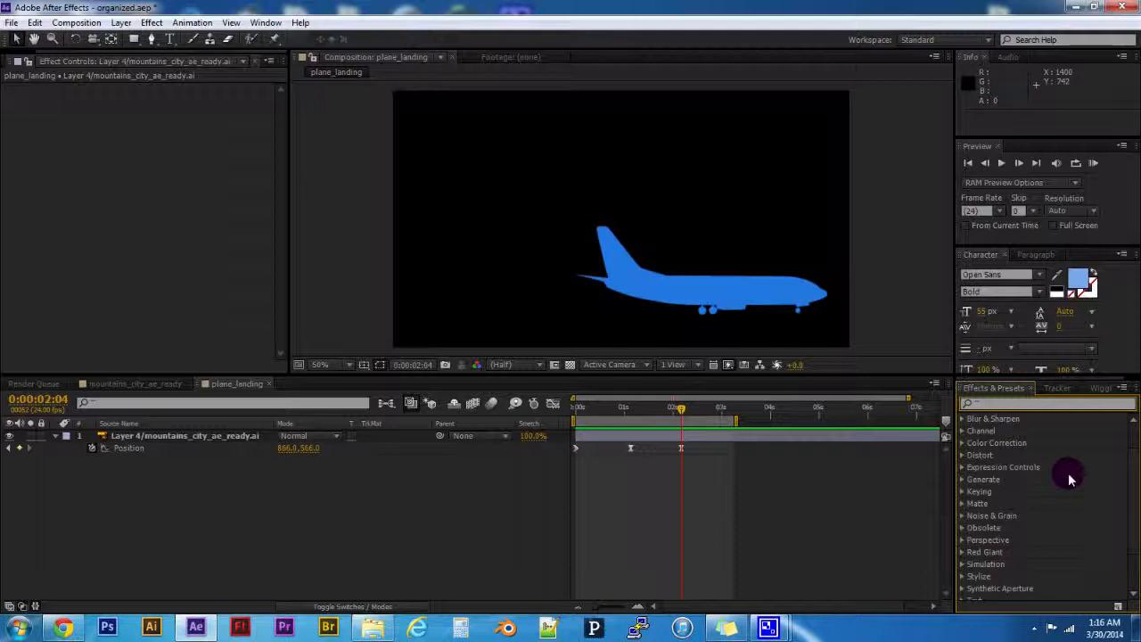
left_click(996, 405)
type("blur")
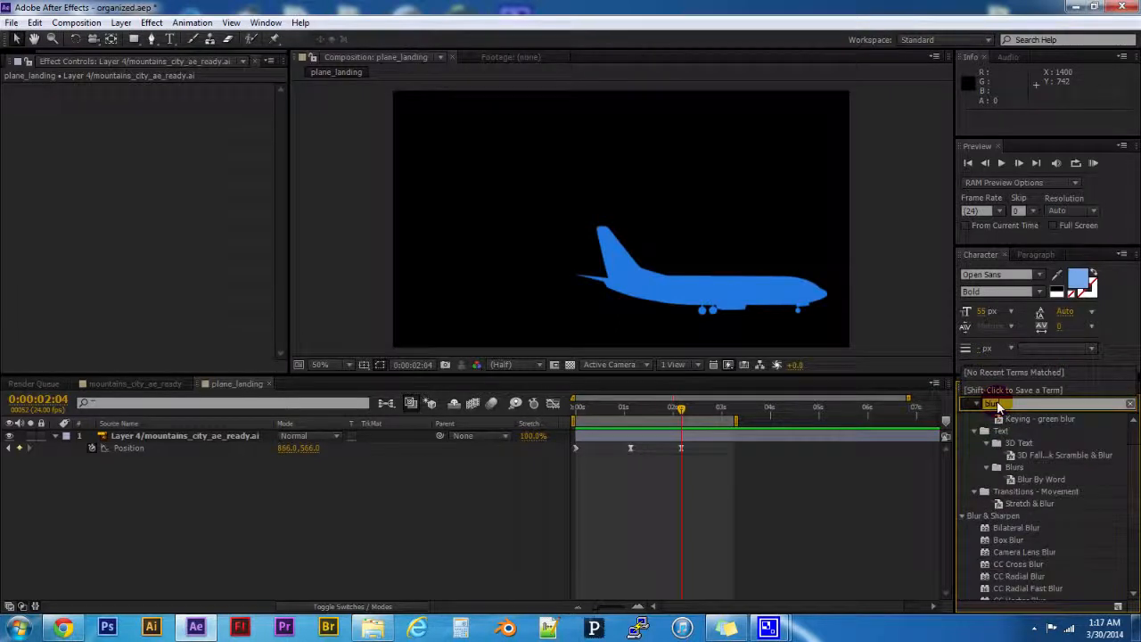
scroll(1061, 503, "down", 3)
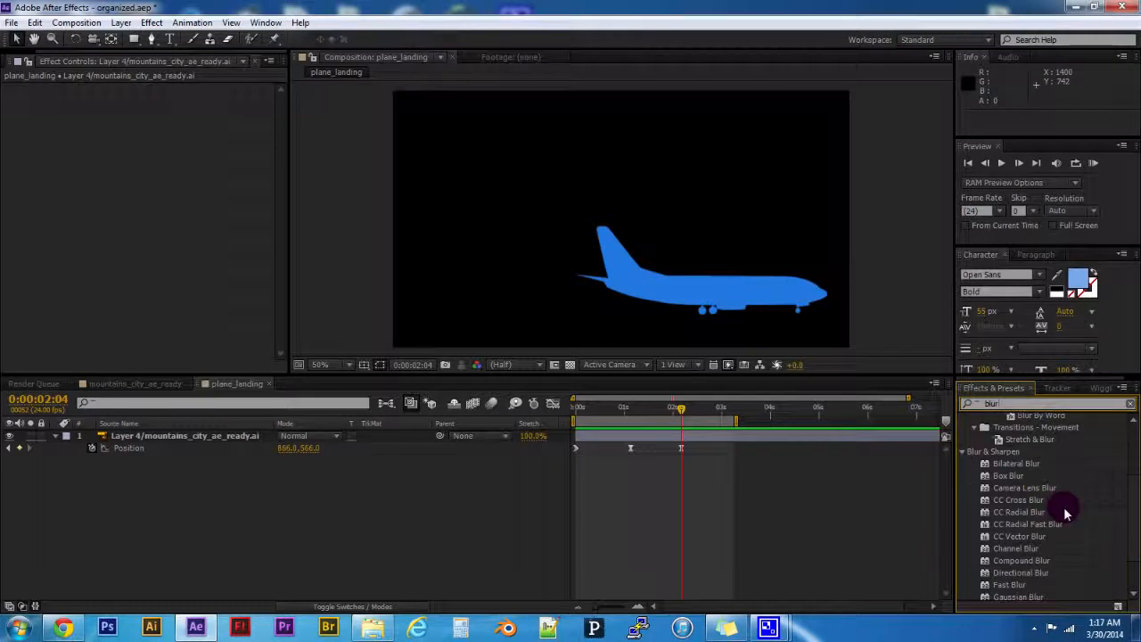
scroll(1064, 506, "down", 2)
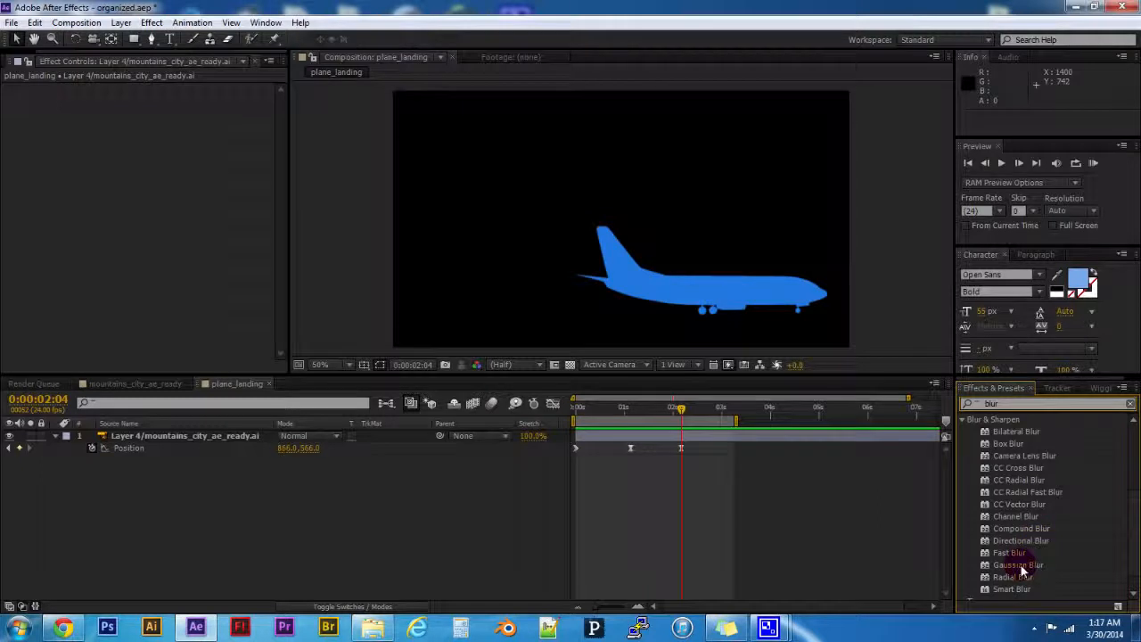
scroll(1025, 559, "up", 1)
scroll(1025, 559, "down", 1)
scroll(1025, 558, "down", 1)
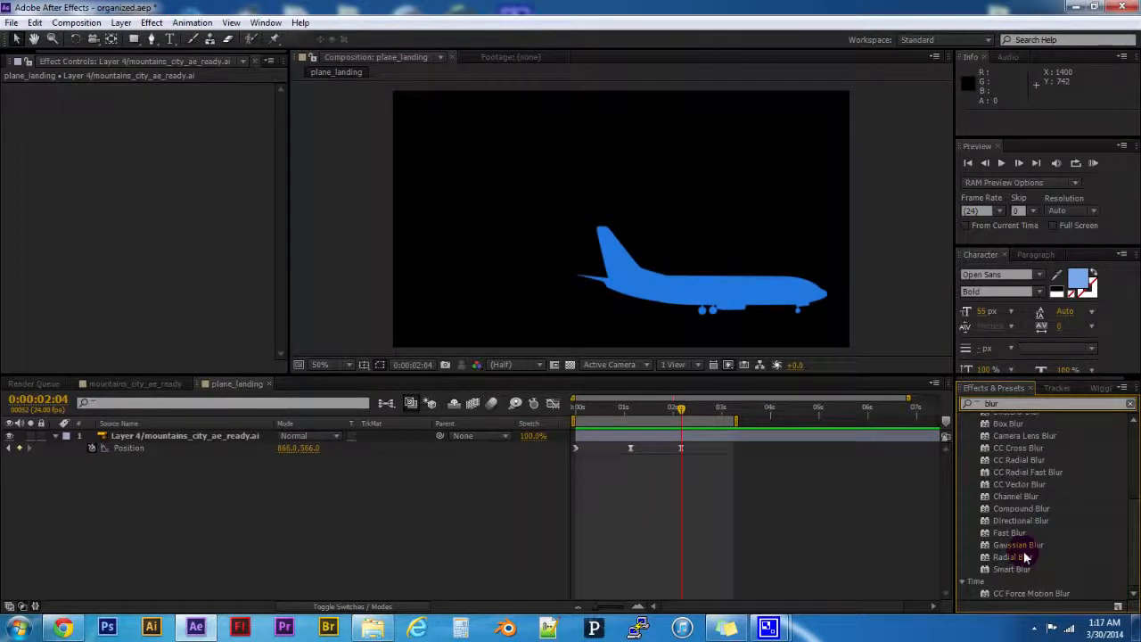
scroll(1040, 548, "up", 1)
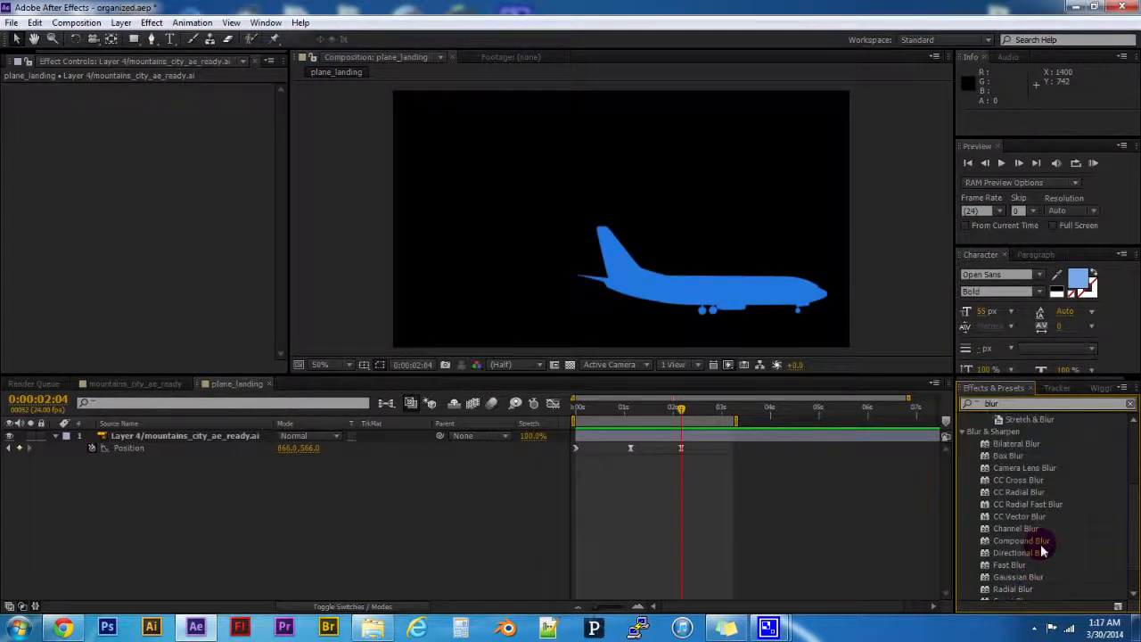
scroll(1028, 508, "down", 1)
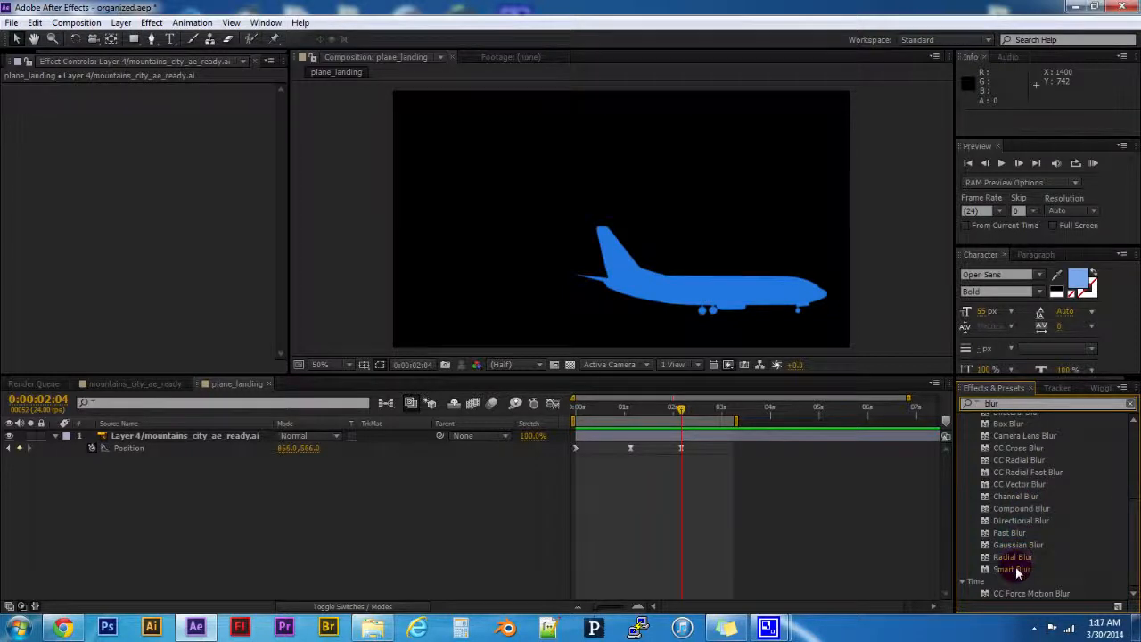
- Pick Gaussian Blur from the blur search results and apply it to the airplane layer
scroll(1015, 559, "up", 1)
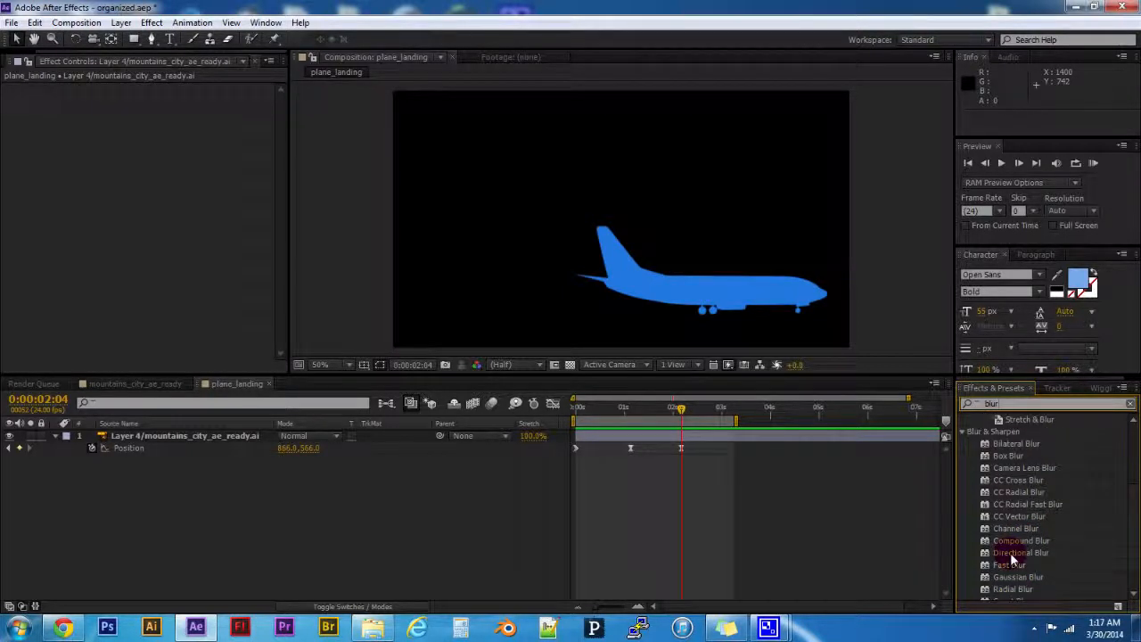
scroll(1010, 557, "down", 1)
left_click_drag(1011, 546, 1012, 548)
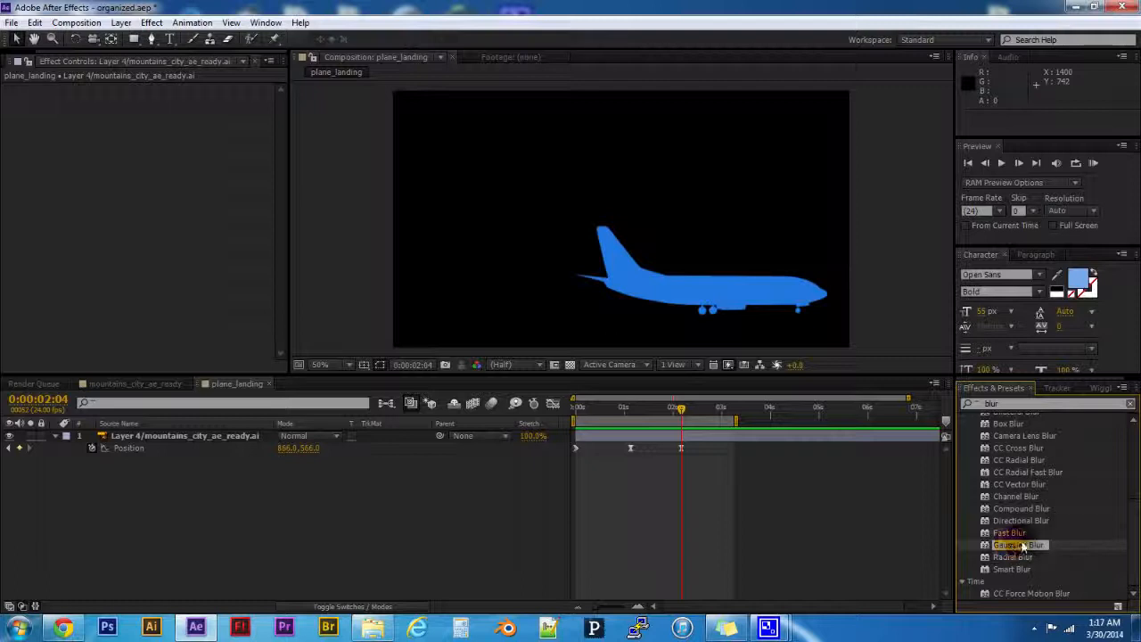
left_click_drag(1023, 545, 181, 436)
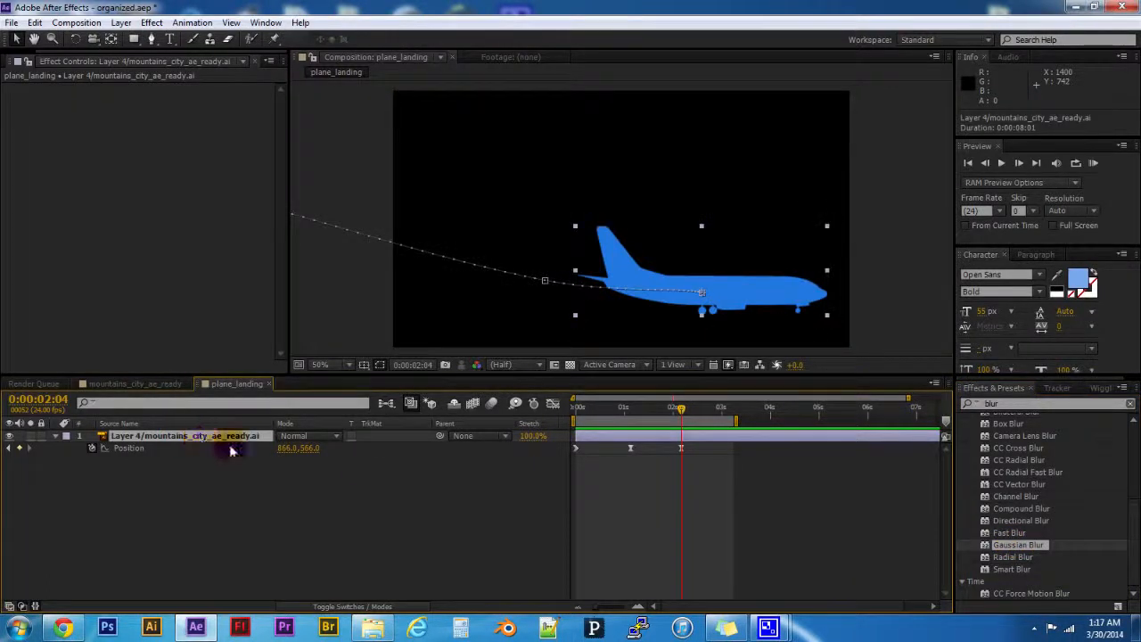
left_click(492, 515)
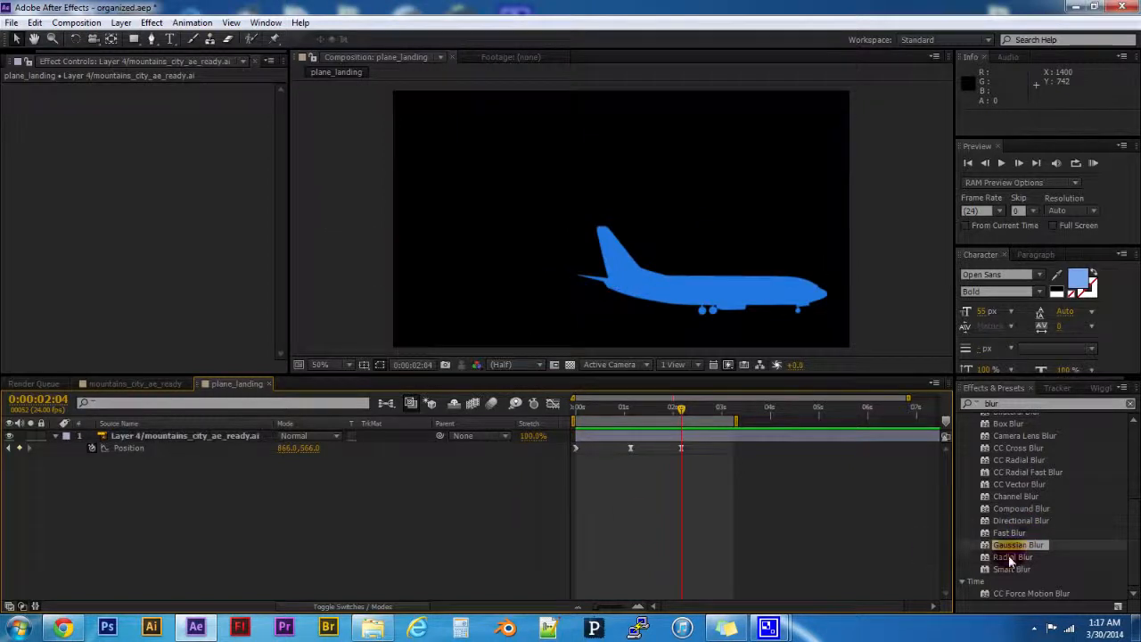
left_click_drag(1008, 546, 845, 524)
left_click_drag(230, 469, 165, 435)
left_click(335, 488)
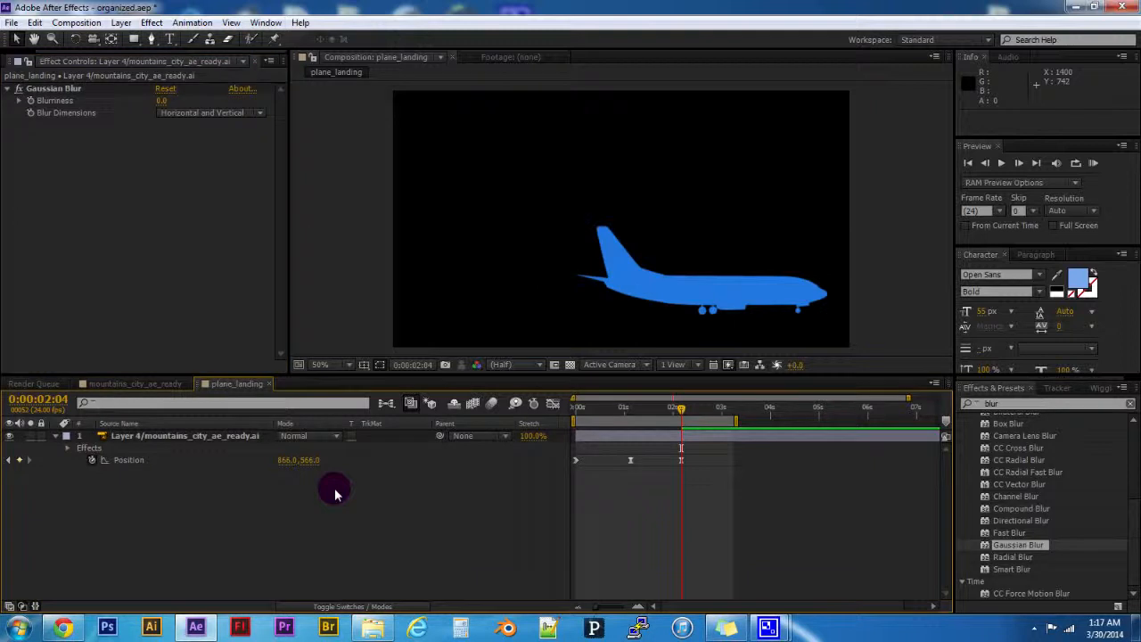
- Inspect the airplane layer's Gaussian Blur controls and check whether Effect Controls is among the enabled panels
left_click(245, 435)
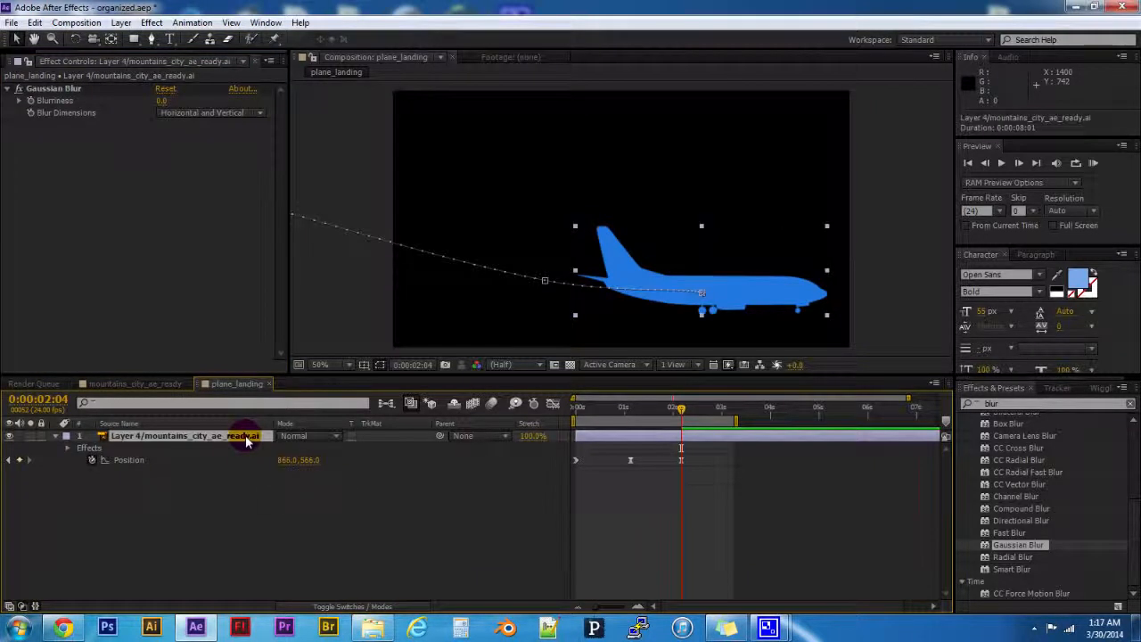
left_click(51, 87)
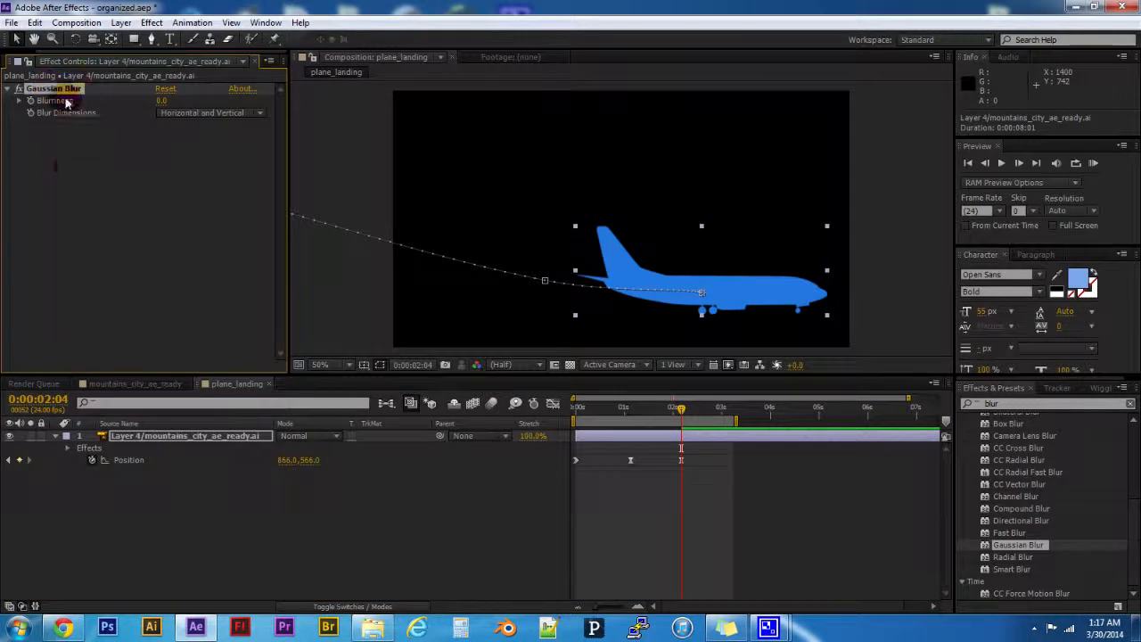
left_click(255, 23)
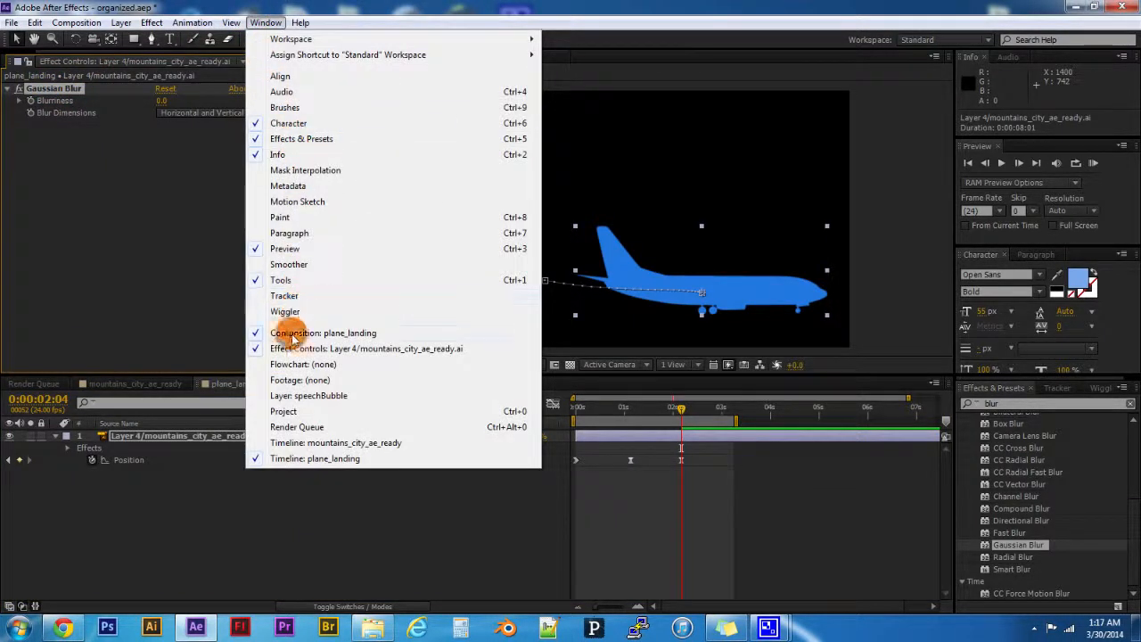
left_click(179, 311)
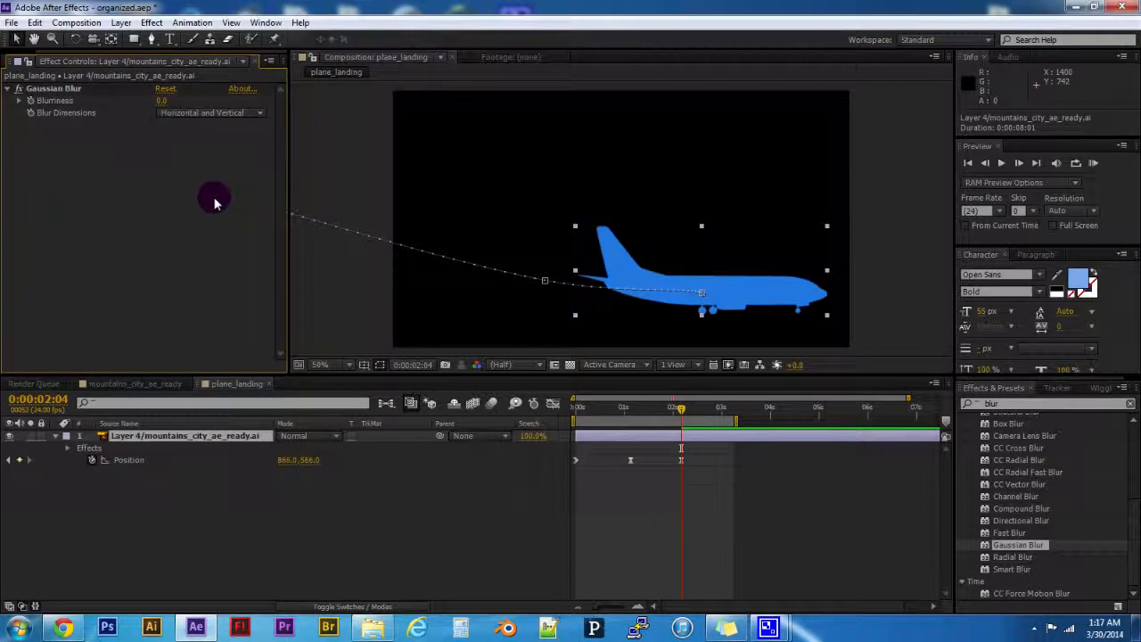
- Remove the Gaussian Blur effect from the airplane layer
left_click(77, 91)
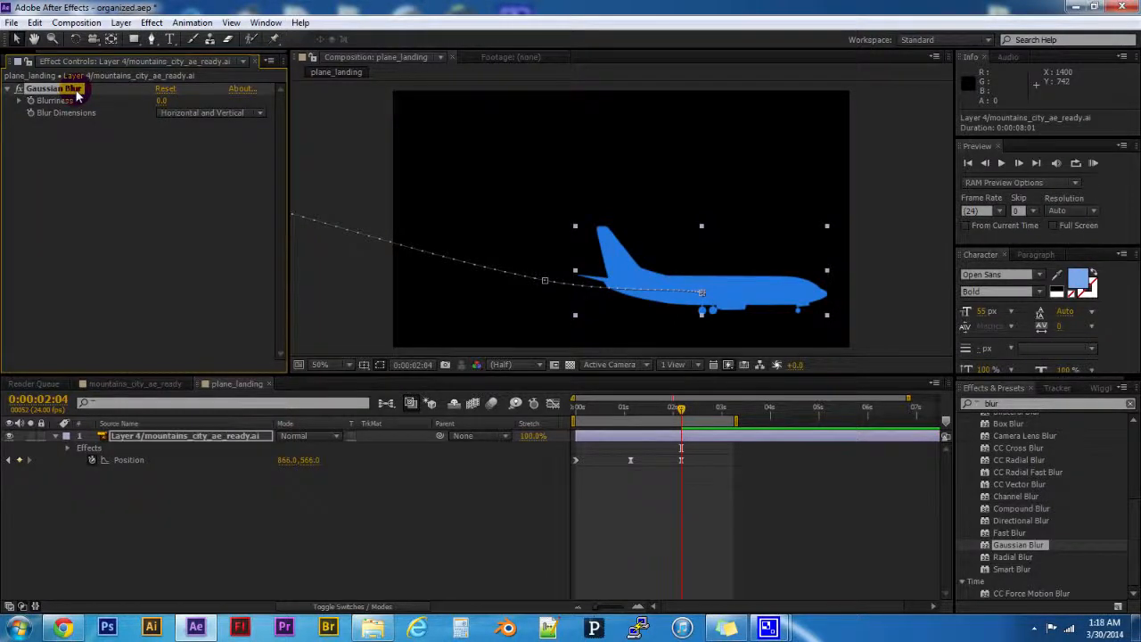
key("Delete")
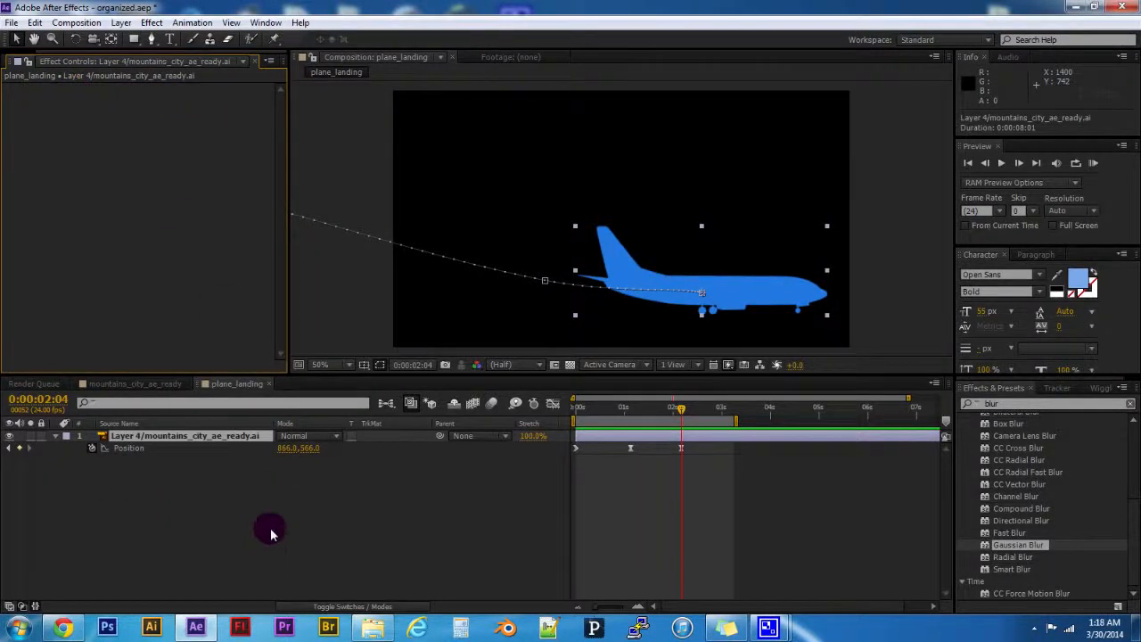
left_click(294, 530)
- Apply Gaussian Blur again to the selected airplane layer
mouse_move(1007, 545)
left_mouse_down()
mouse_move(216, 436)
mouse_move(1130, 495)
mouse_move(1003, 542)
mouse_move(1029, 545)
left_mouse_up()
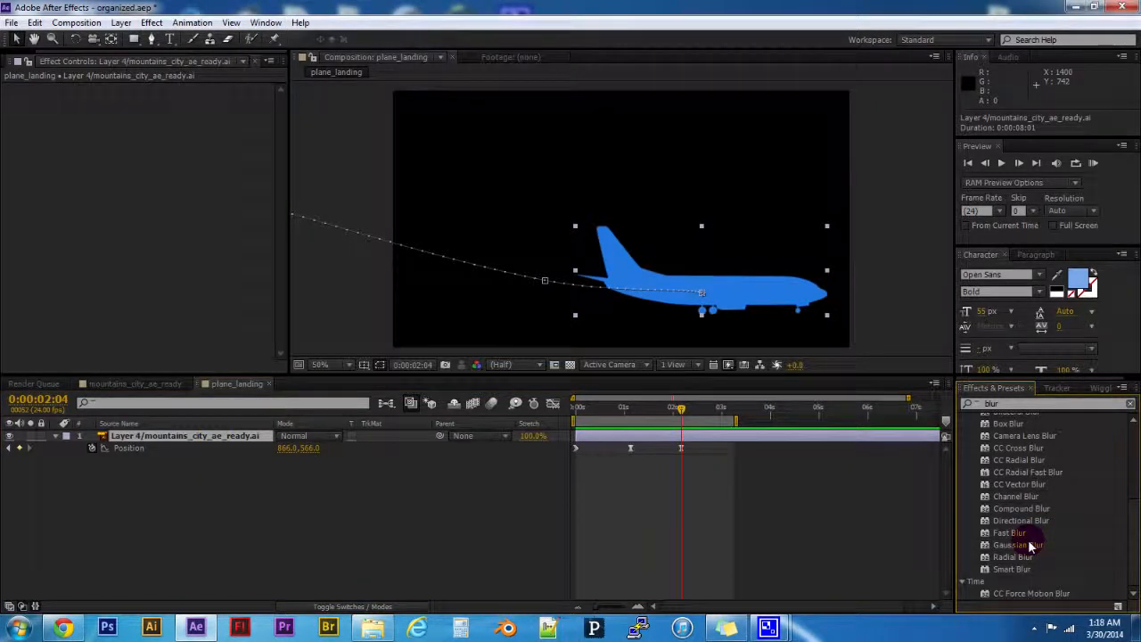
double_click(1012, 545)
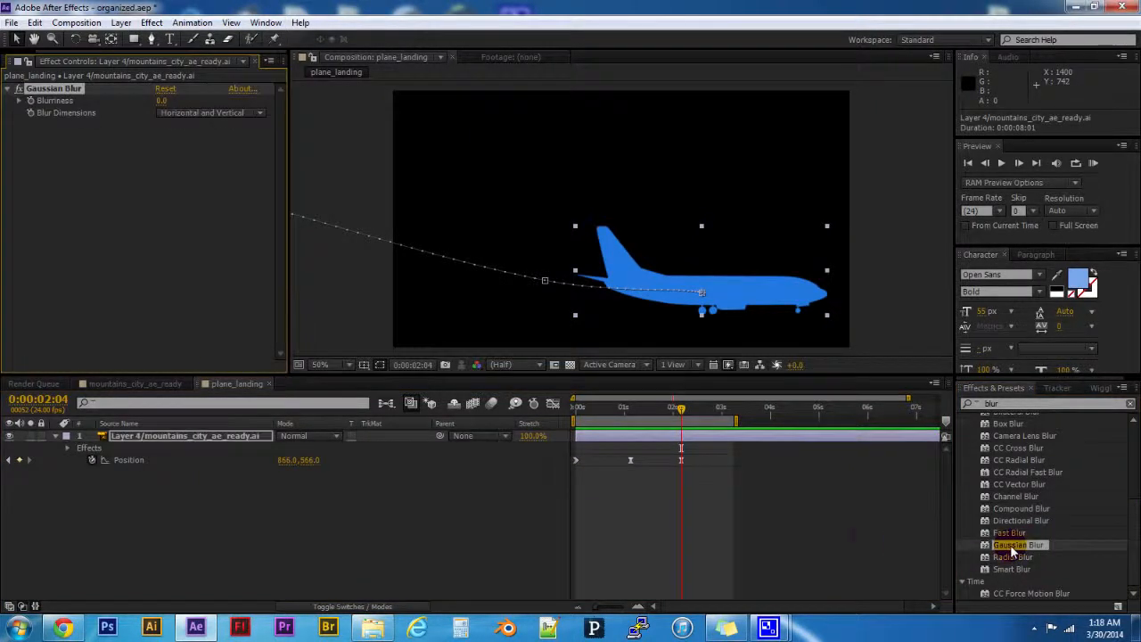
left_click(192, 436)
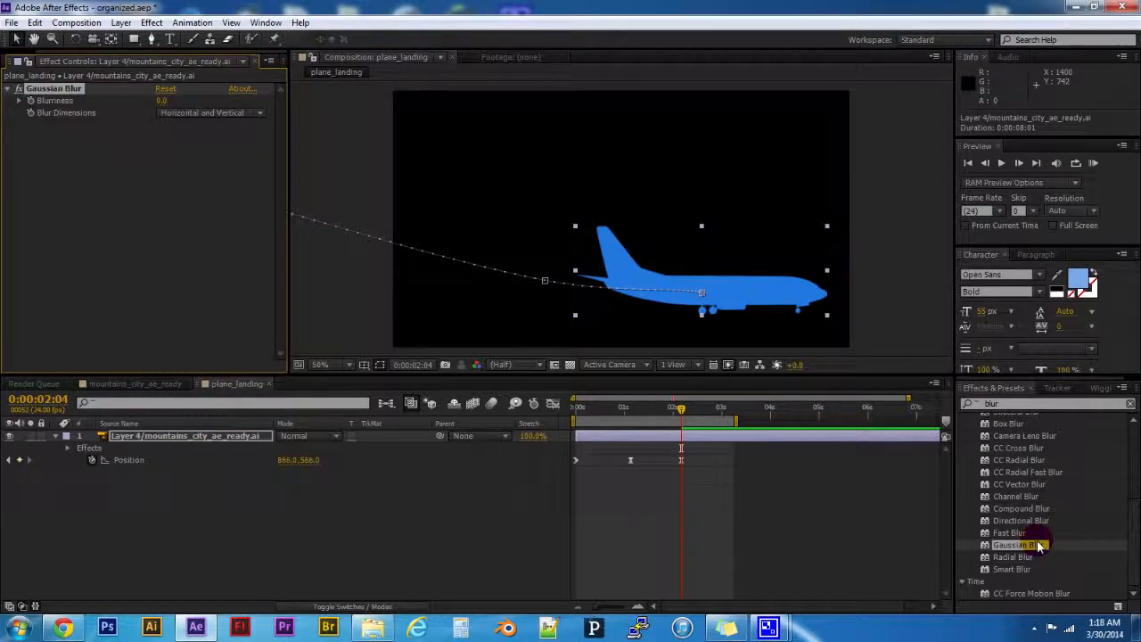
left_click_drag(1035, 548, 110, 152)
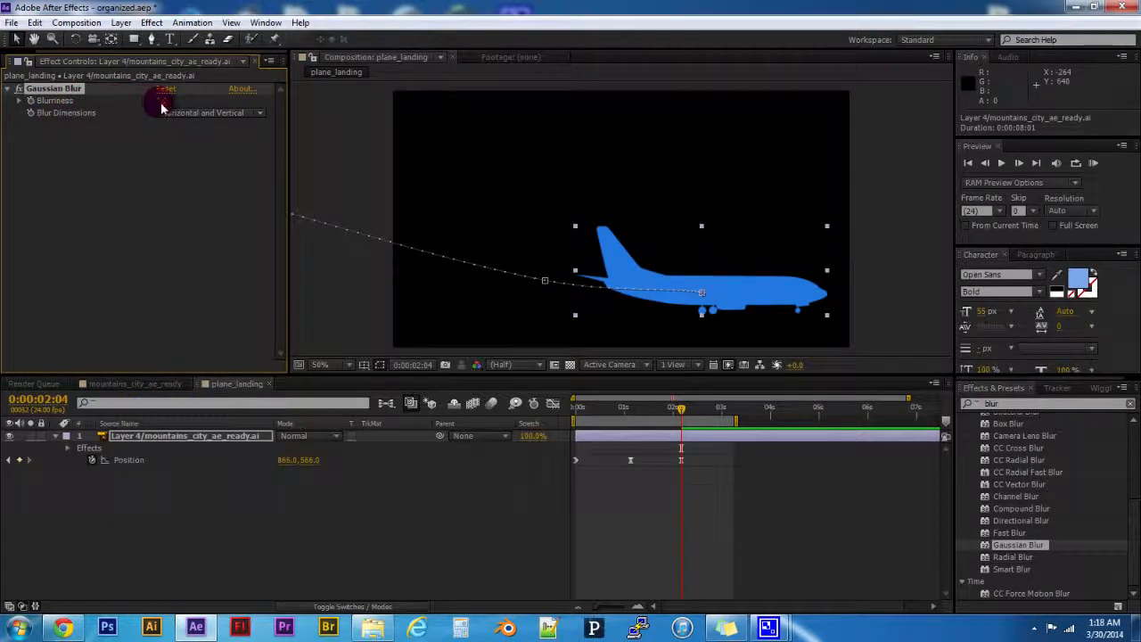
- Try a Gaussian Blur Blurriness of 41.1 on the airplane across the timeline, then reset the effect
left_click_drag(162, 105, 456, 113)
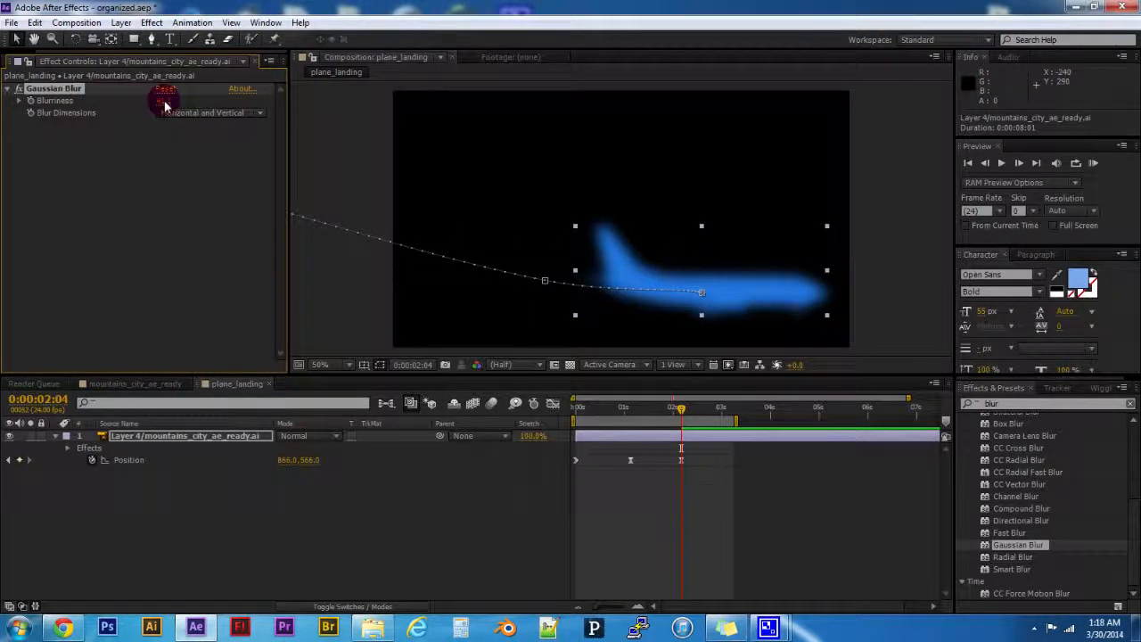
mouse_move(679, 407)
left_mouse_down()
mouse_move(555, 405)
mouse_move(682, 405)
left_mouse_up()
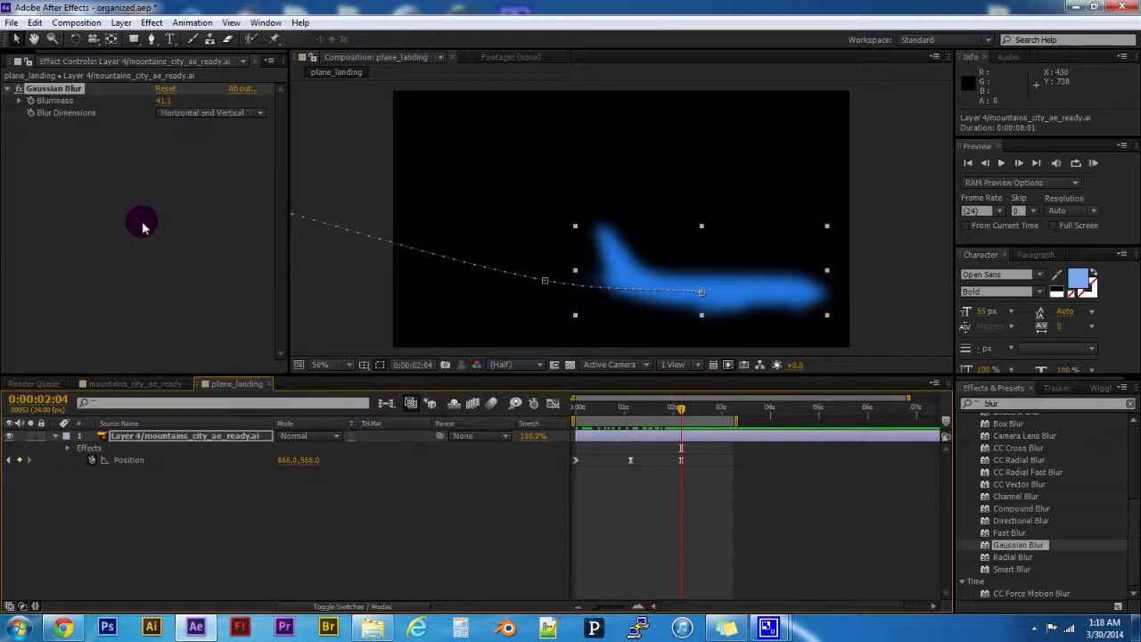
left_click(165, 90)
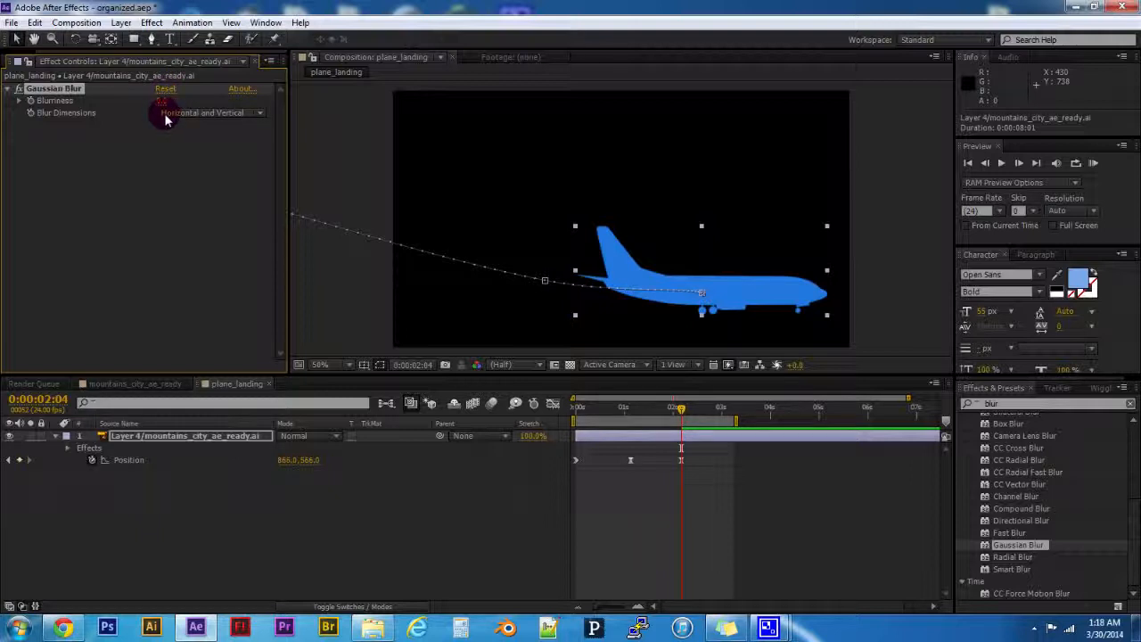
- Expand the airplane layer's effects in the timeline down to the Gaussian Blur properties and select Blurriness
left_click(61, 435)
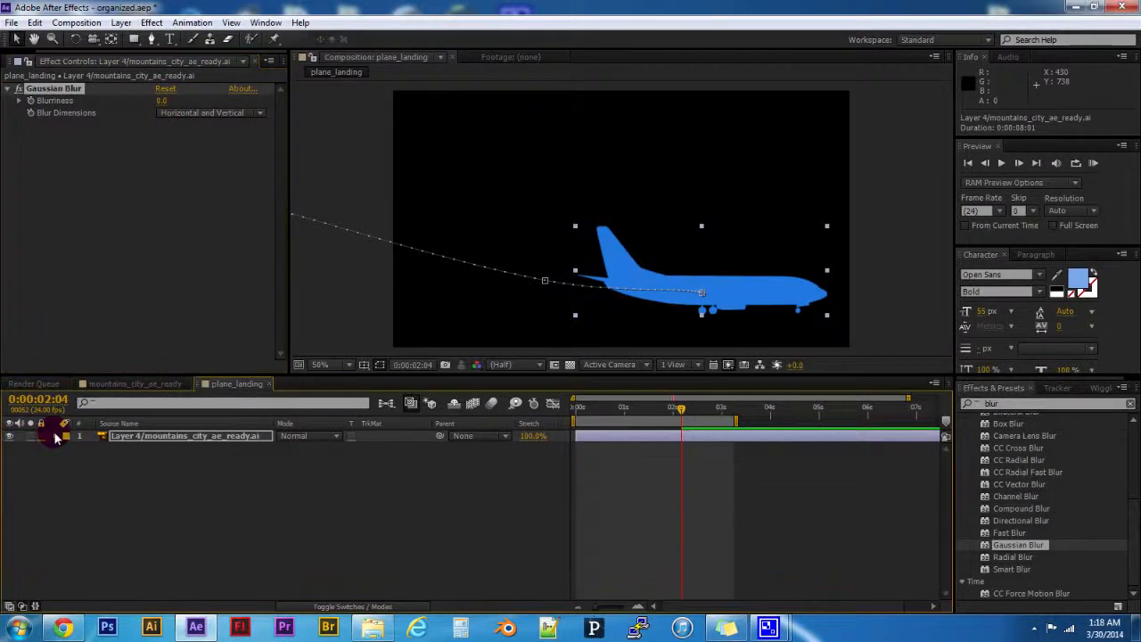
left_click(55, 435)
left_click(69, 461)
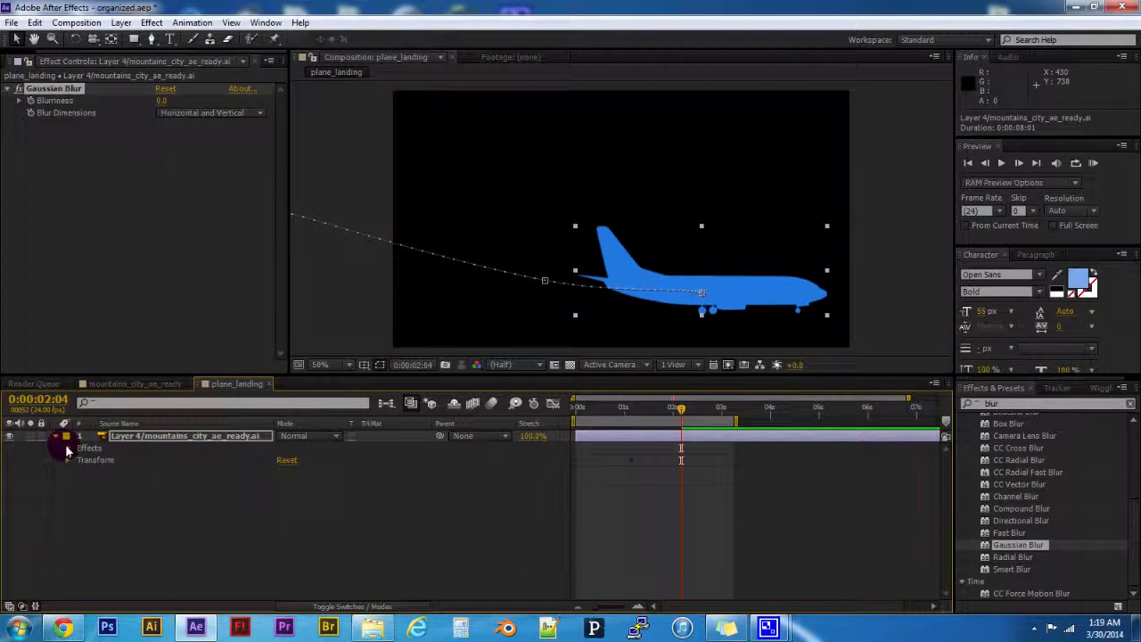
left_click(69, 449)
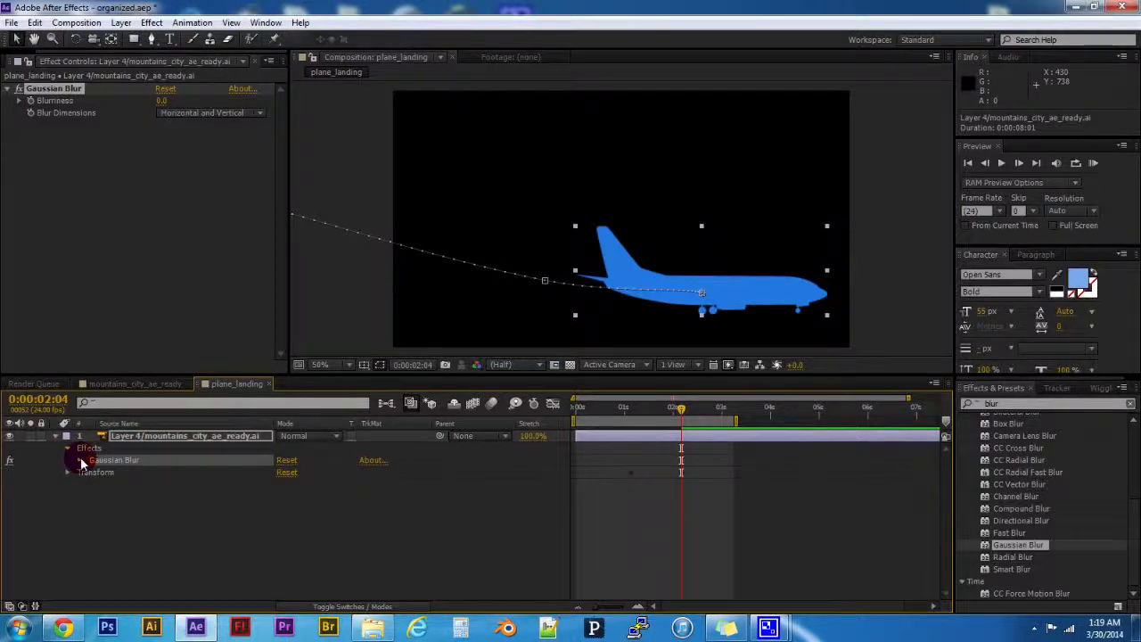
left_click(80, 461)
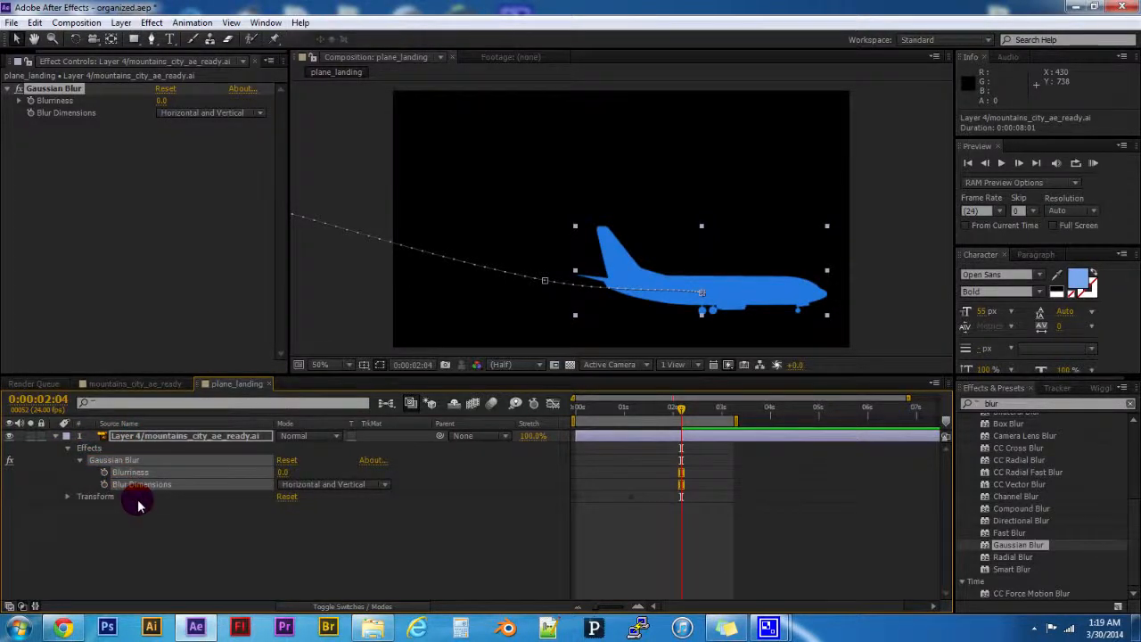
left_click(139, 505)
left_click(125, 472)
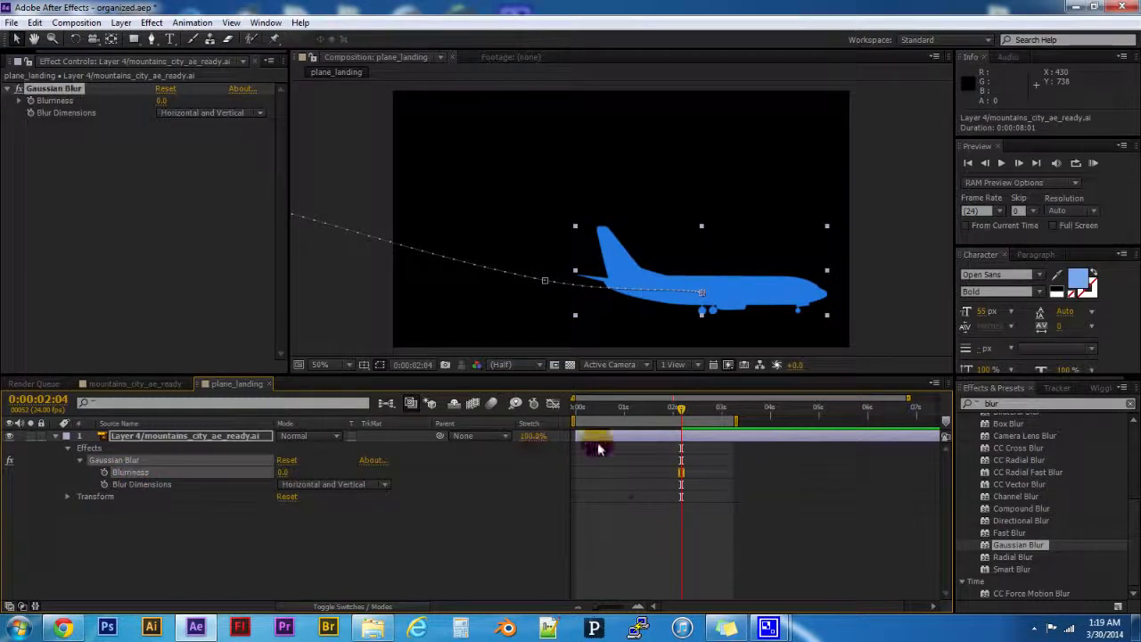
- Keyframe the airplane's Blurriness at 0 at 0:00:02:04 and at a strong blur at 0:00:00:19
left_click_drag(681, 409, 684, 434)
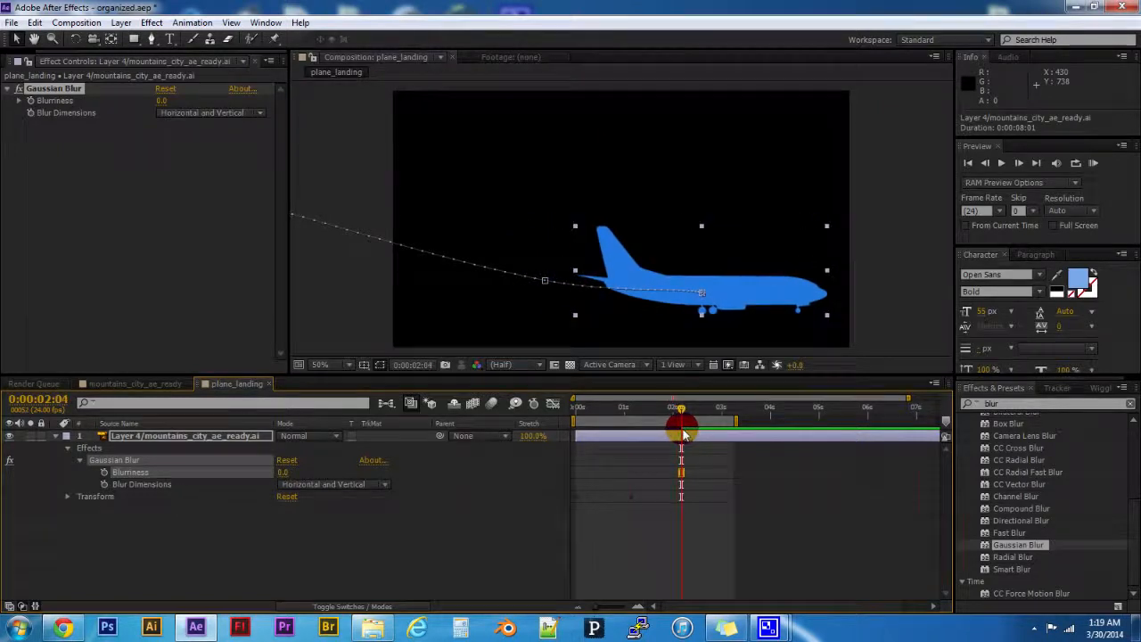
left_click(104, 471)
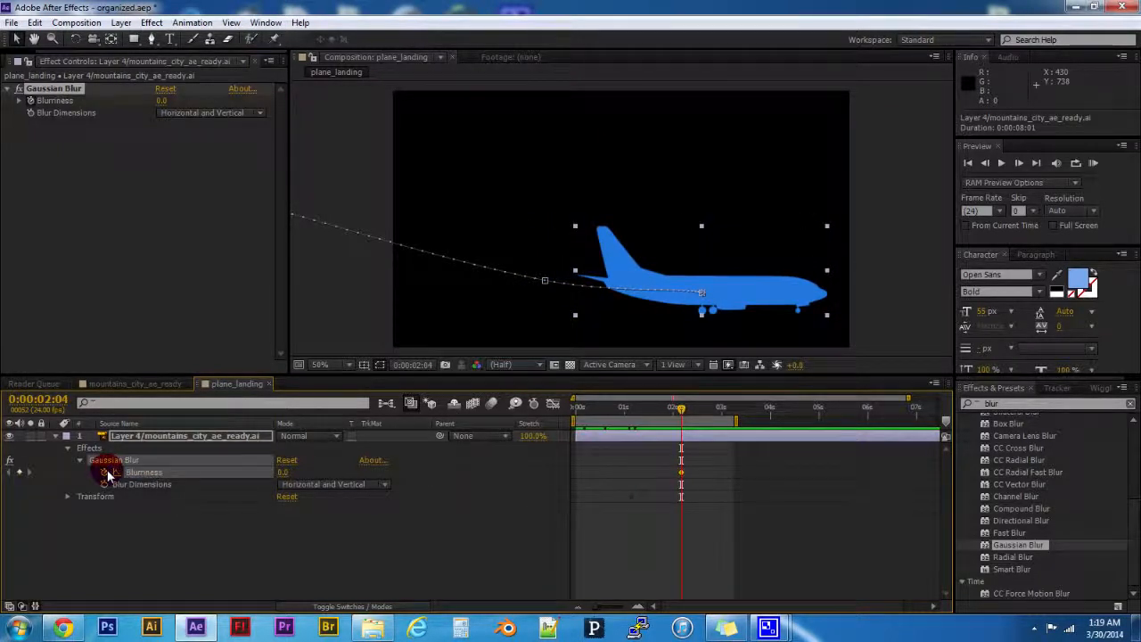
left_click_drag(681, 409, 614, 424)
left_click(288, 473)
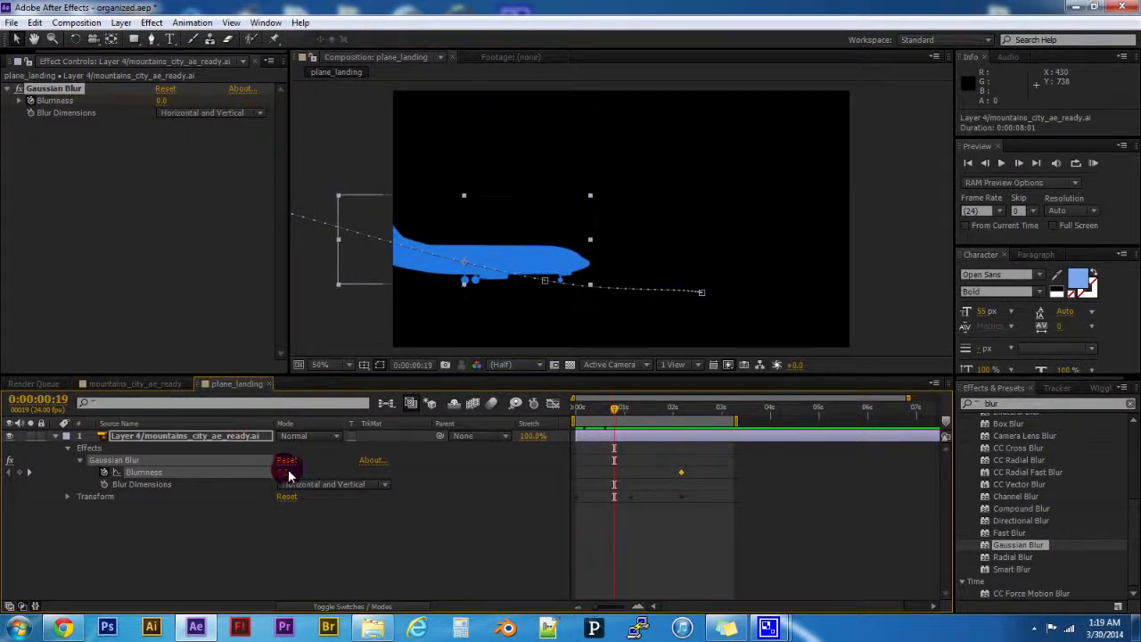
left_click_drag(284, 475, 544, 468)
left_click_drag(611, 401, 676, 432)
- Play a RAM preview of the airplane's blur animation and stop it
key("KP_0")
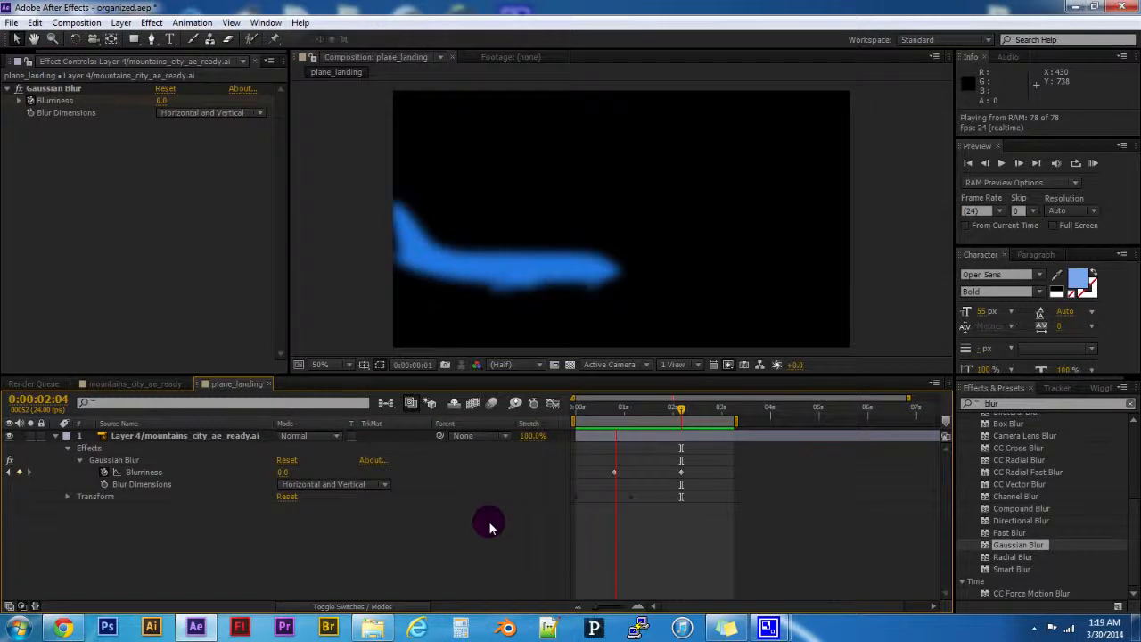
key("space")
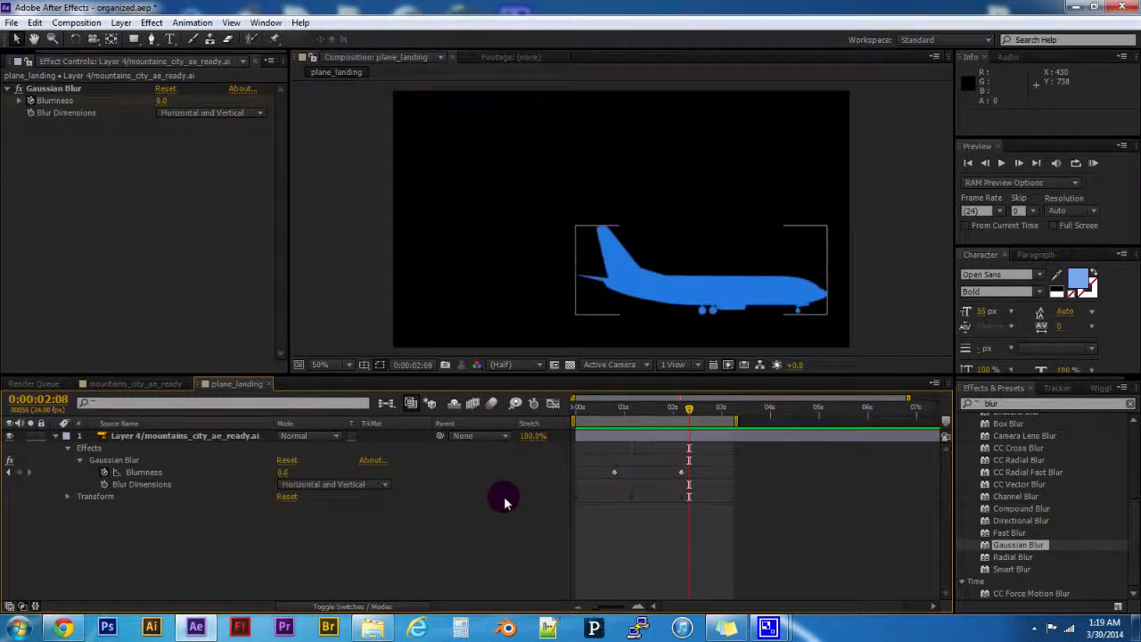
left_click(641, 427)
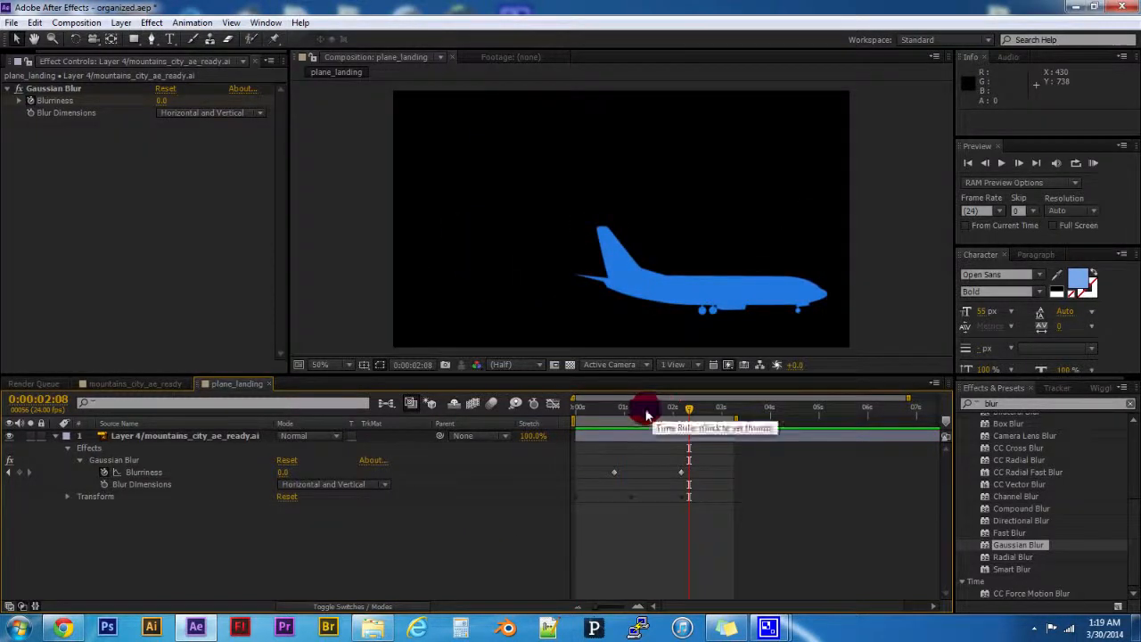
- Remove all Blurriness keyframes from the airplane's Gaussian Blur and collapse the layer's properties
left_click(104, 474)
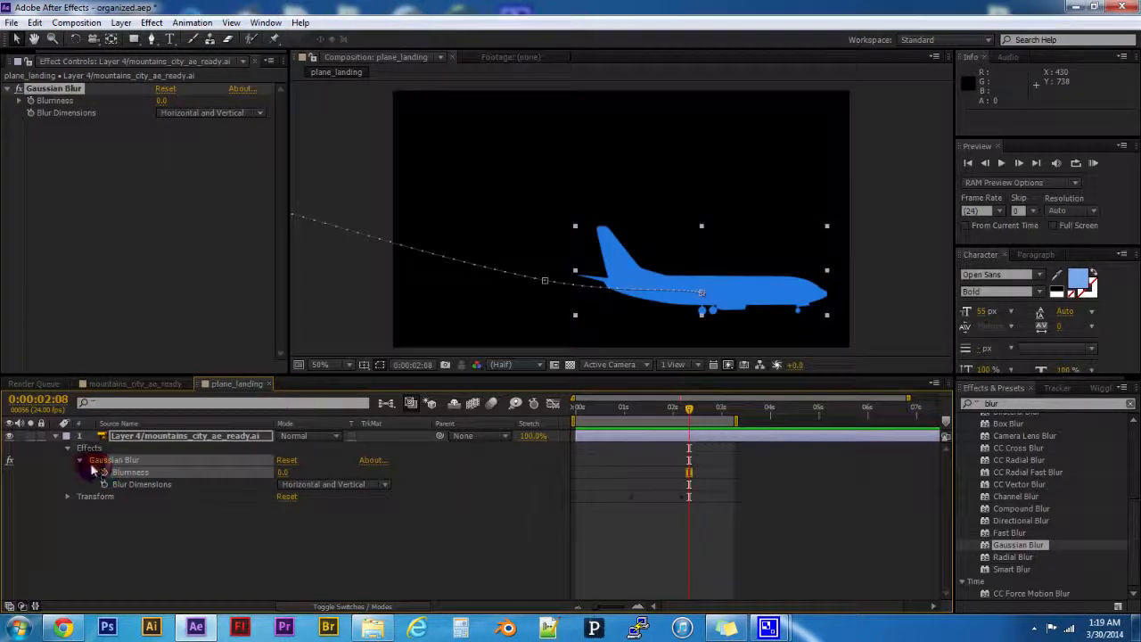
left_click(83, 462)
left_click(68, 448)
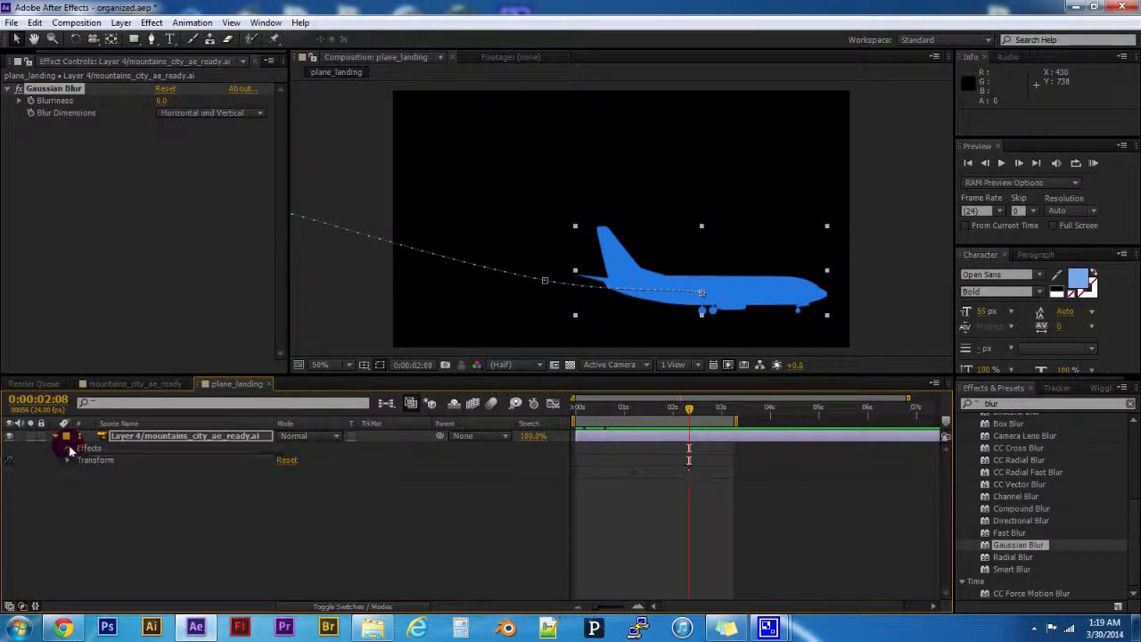
left_click(81, 469)
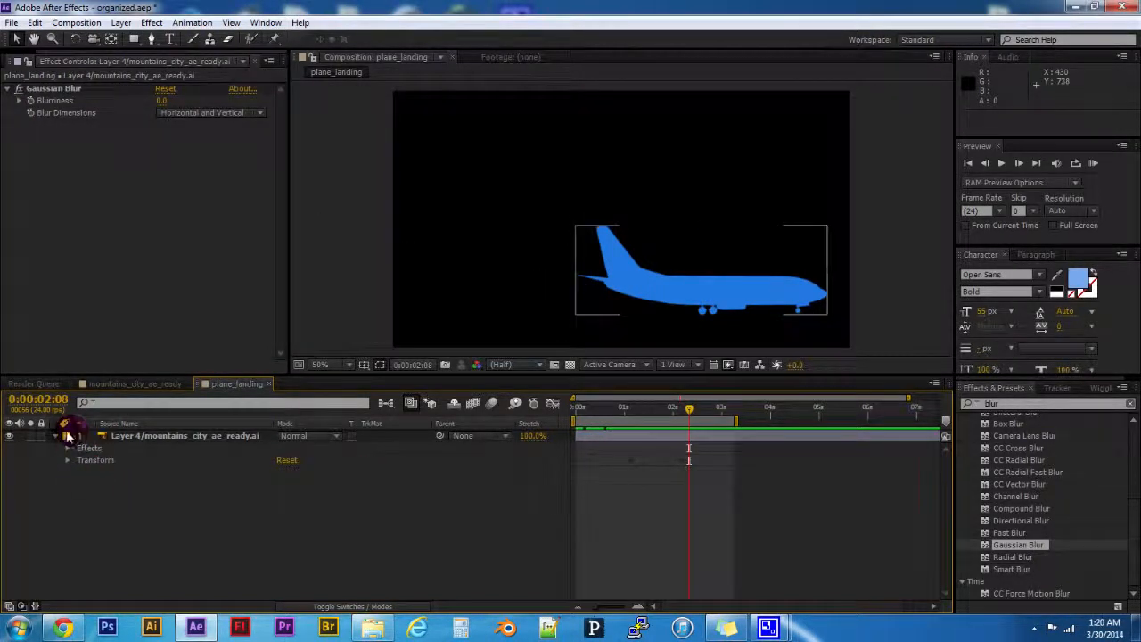
- Reveal the airplane's Gaussian Blur Blurriness property in the timeline directly from the effect's controls
left_click(138, 436)
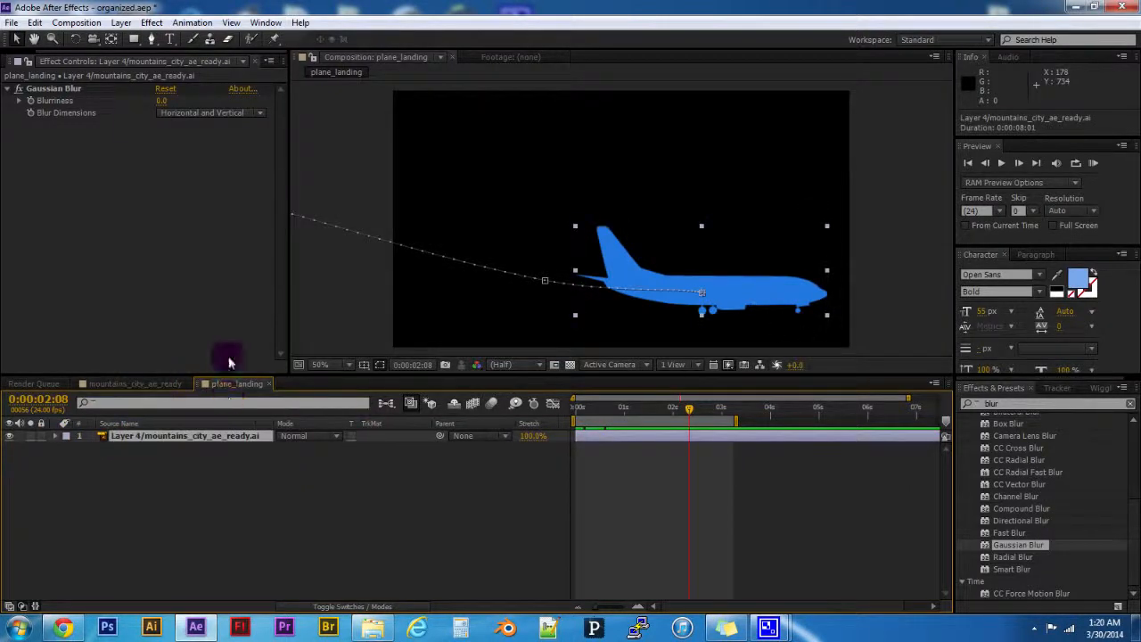
right_click(62, 108)
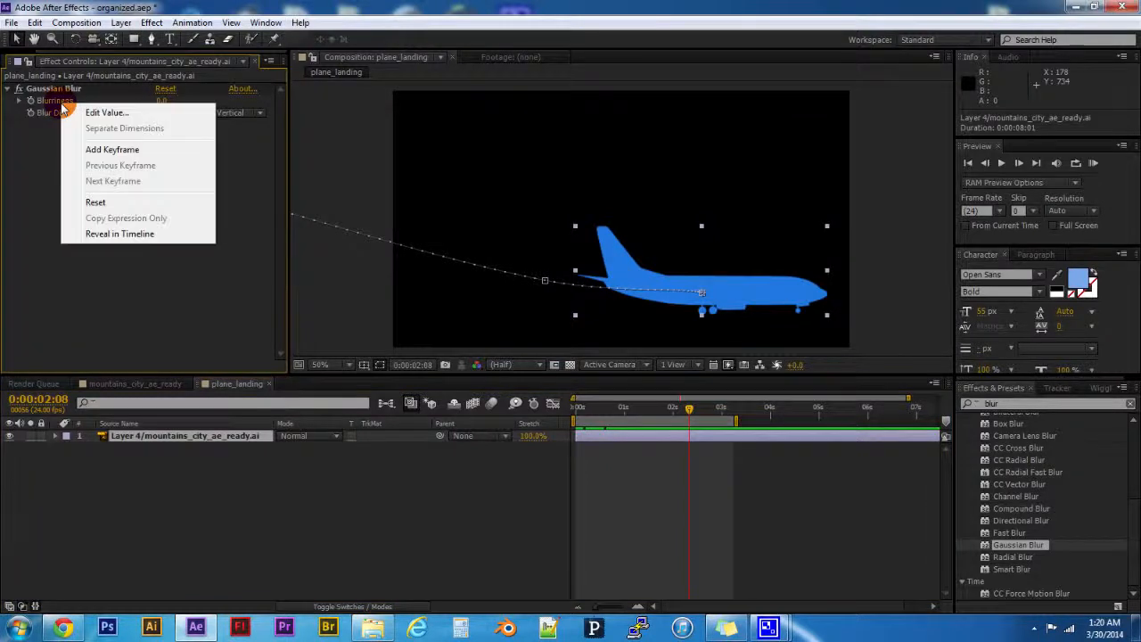
left_click(109, 234)
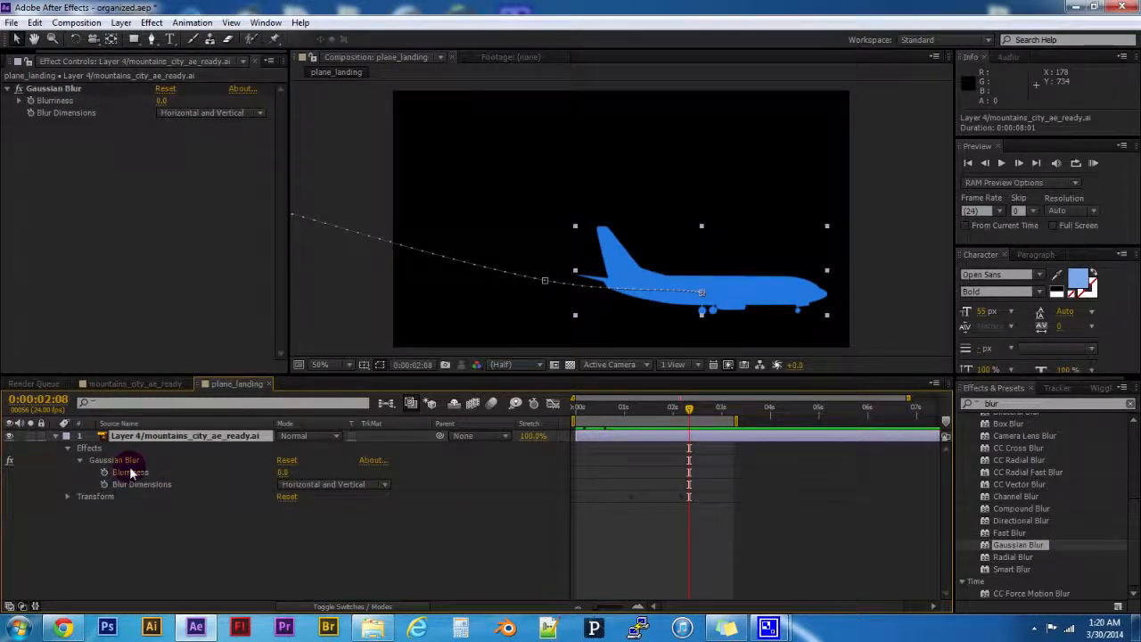
- Reveal the airplane's Blurriness in the timeline and keyframe it at 0 at 0:00:02:08 and at 21.9 at 0:00:00:21
left_click(72, 107)
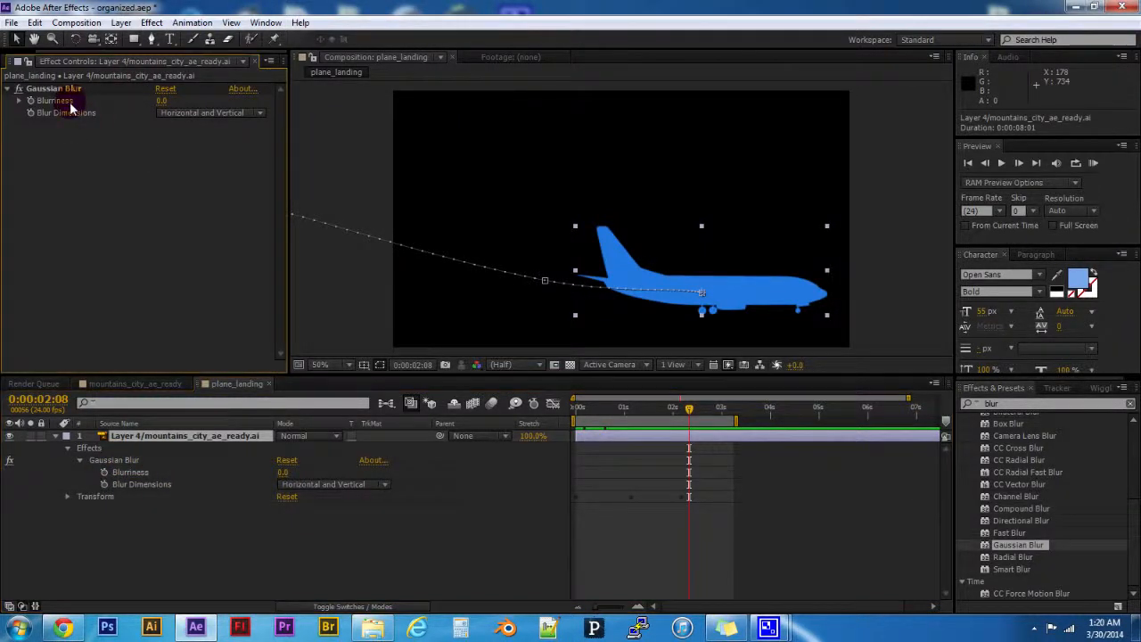
right_click(71, 107)
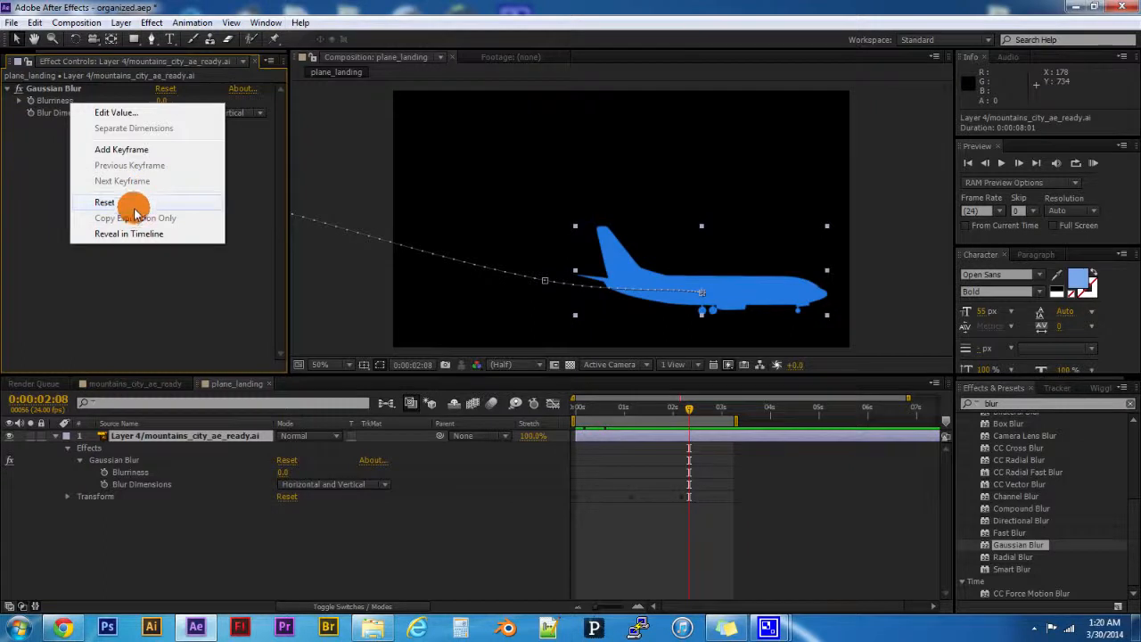
left_click(116, 234)
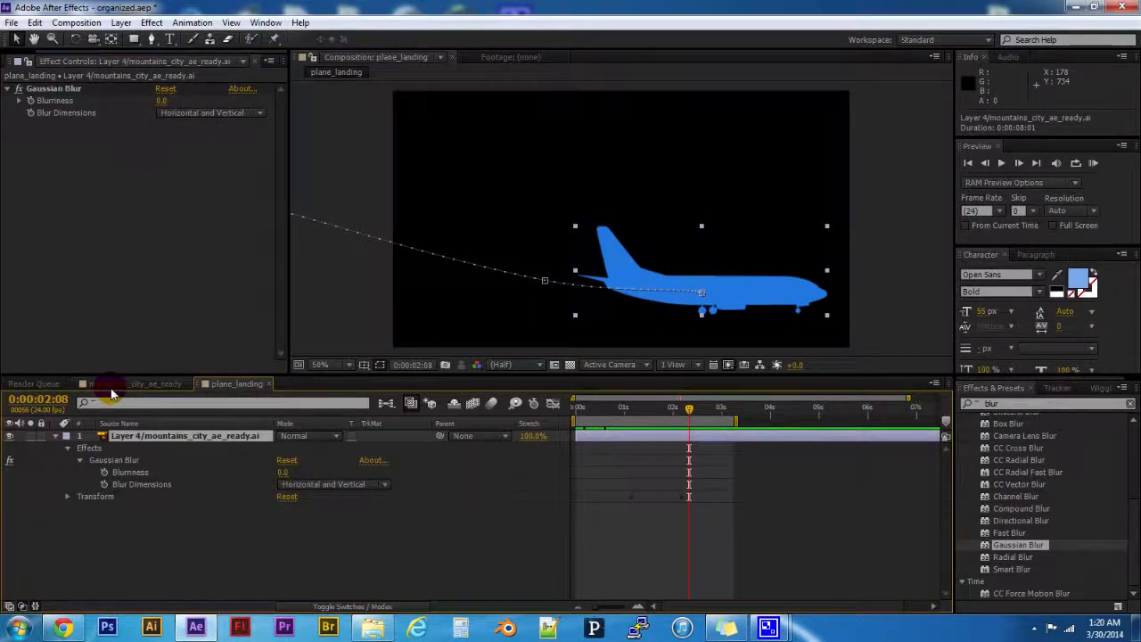
left_click(130, 472)
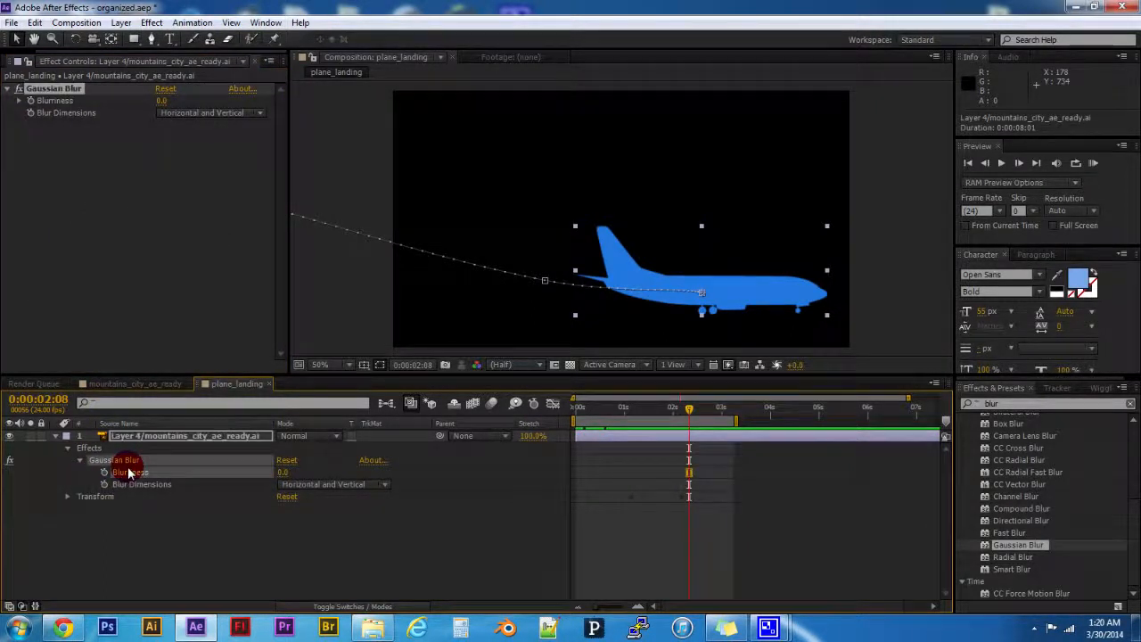
left_click(103, 474)
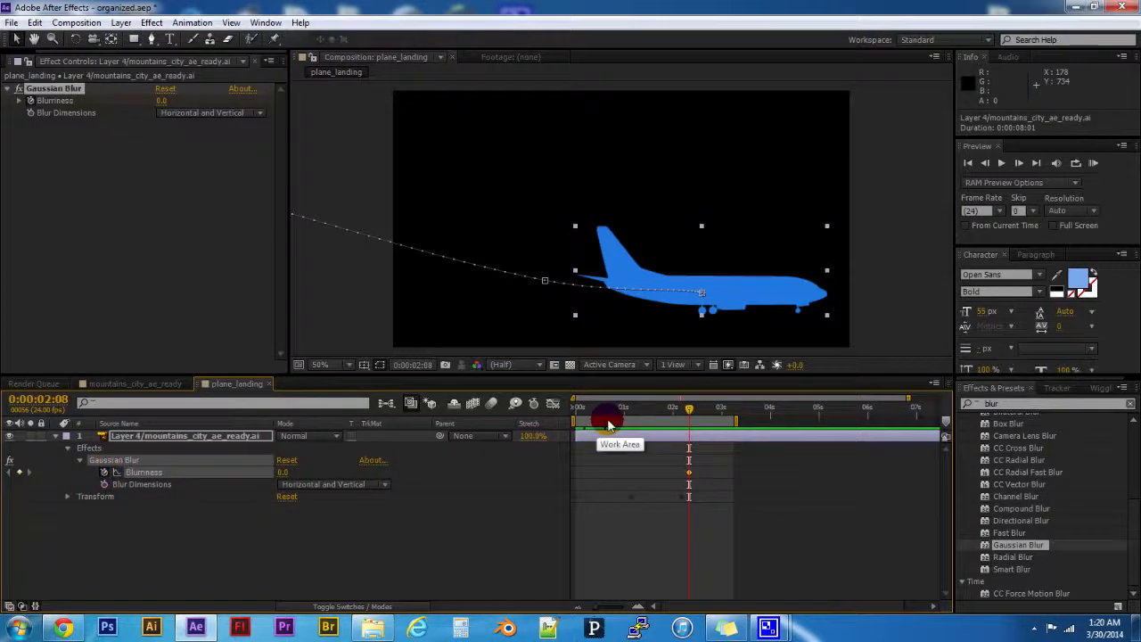
left_click(661, 412)
left_click_drag(660, 415, 619, 411)
left_click_drag(283, 472, 436, 475)
- Play a RAM preview of the new Blurriness animation, stop it and deselect the layer
key("KP_0")
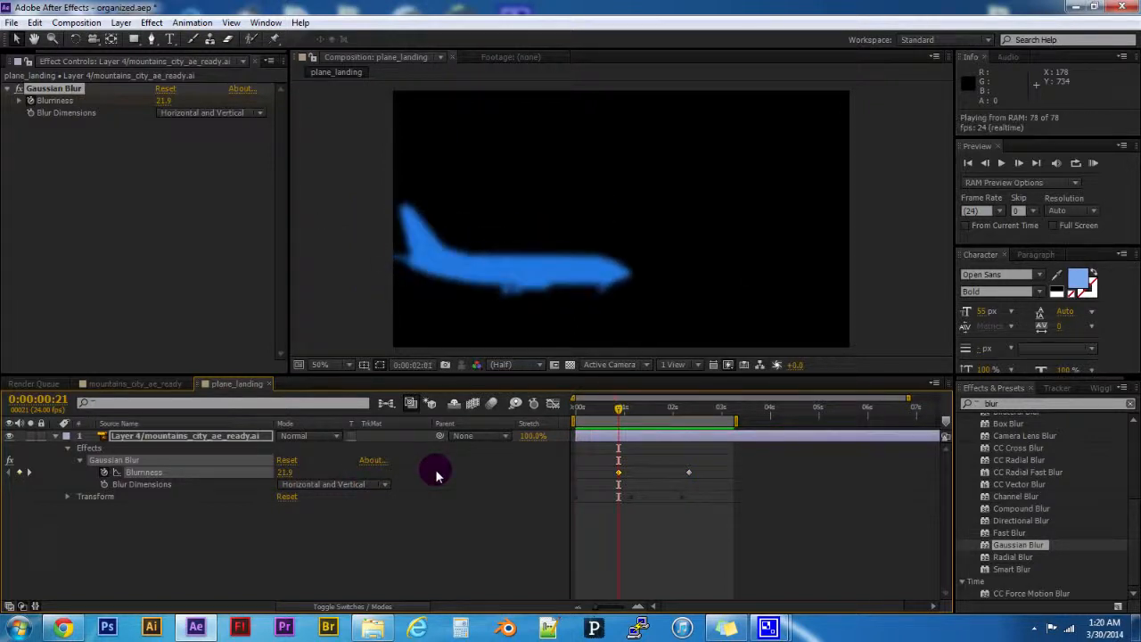
key("space")
left_click(399, 539)
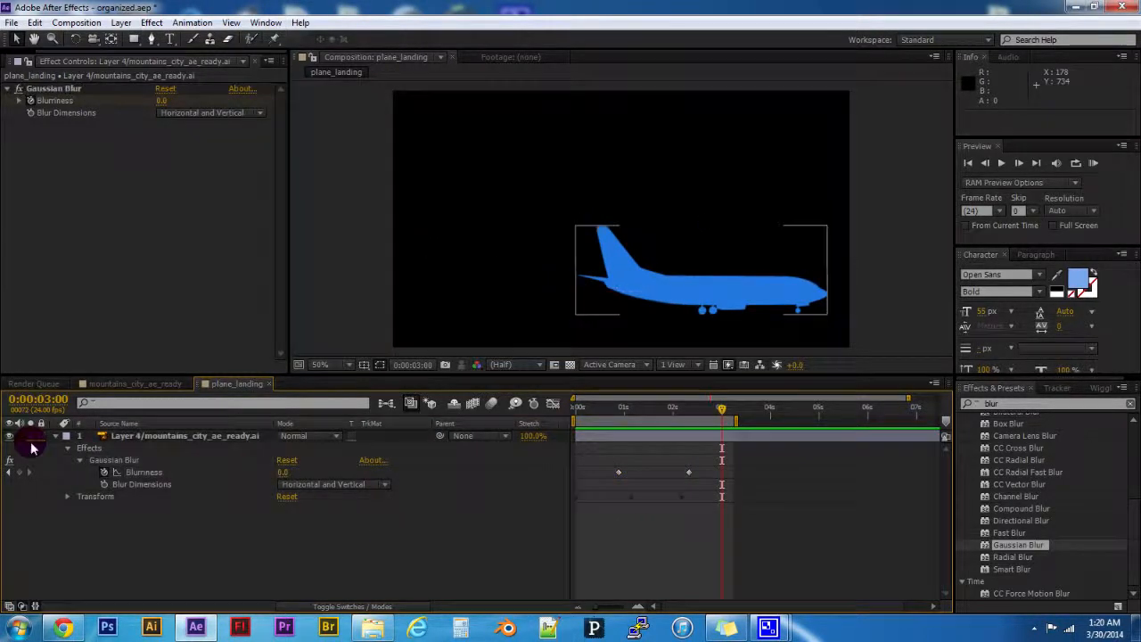
- Open the Blurriness curve in the Graph Editor and apply an ease to its keyframe at 0:00:02:08
left_click(114, 460)
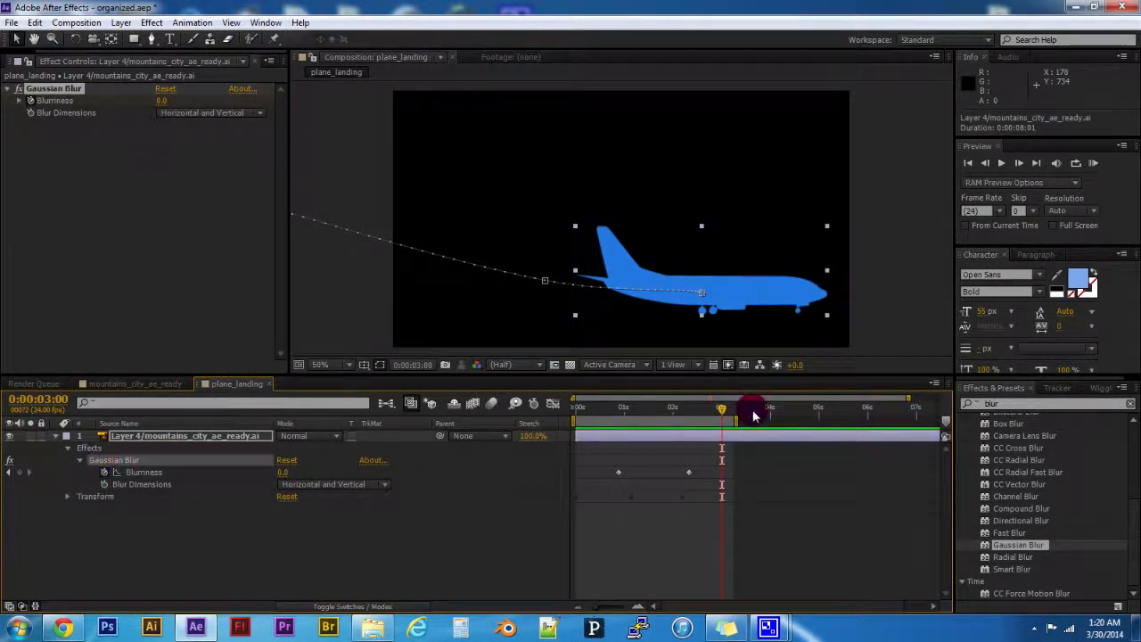
left_click_drag(713, 412, 687, 414)
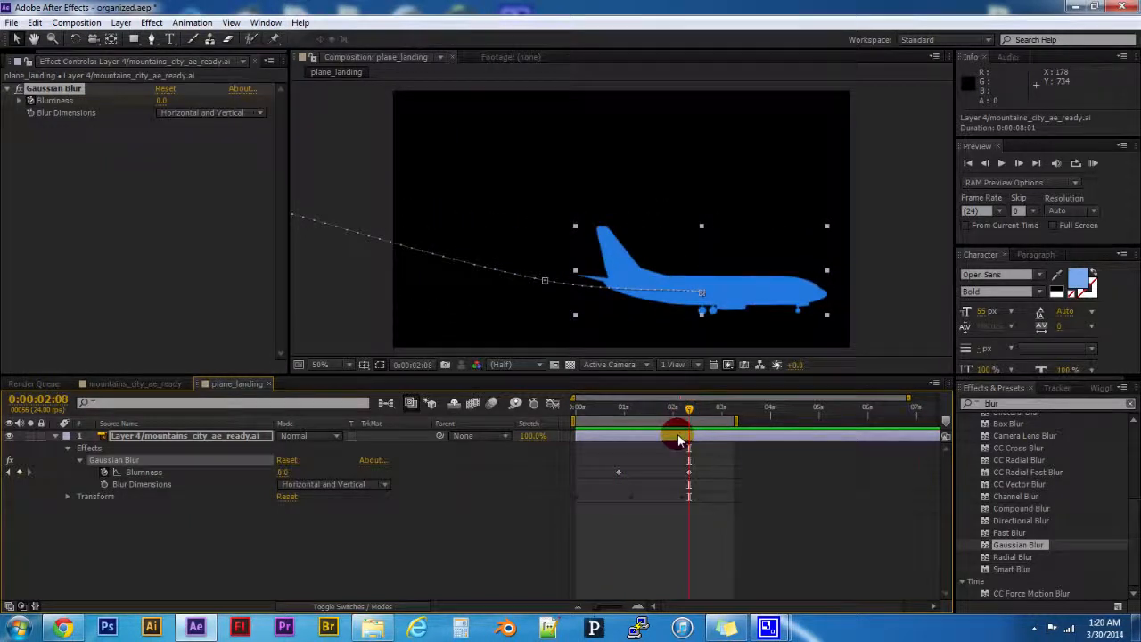
left_click(552, 403)
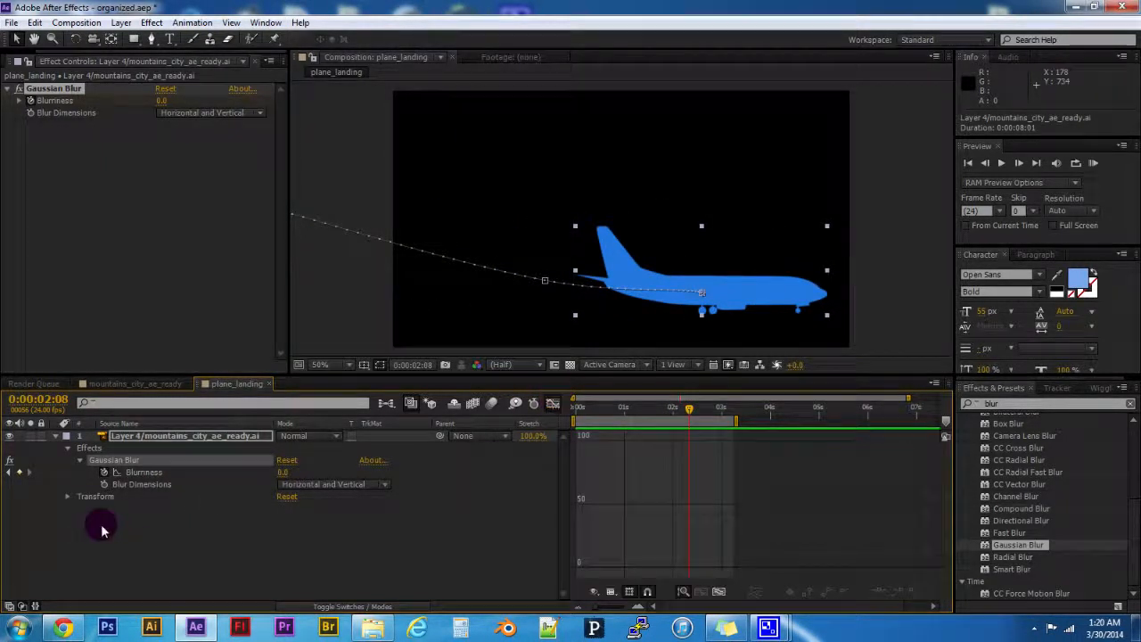
left_click(136, 474)
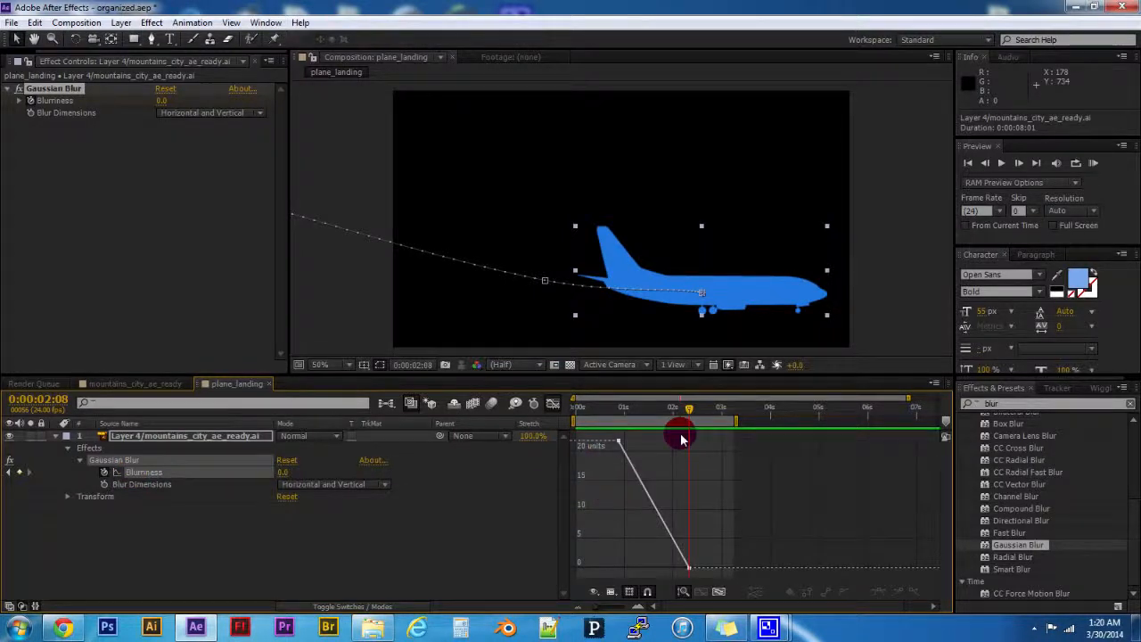
left_click_drag(610, 438, 737, 486)
left_click(706, 540)
left_click_drag(721, 545, 670, 537)
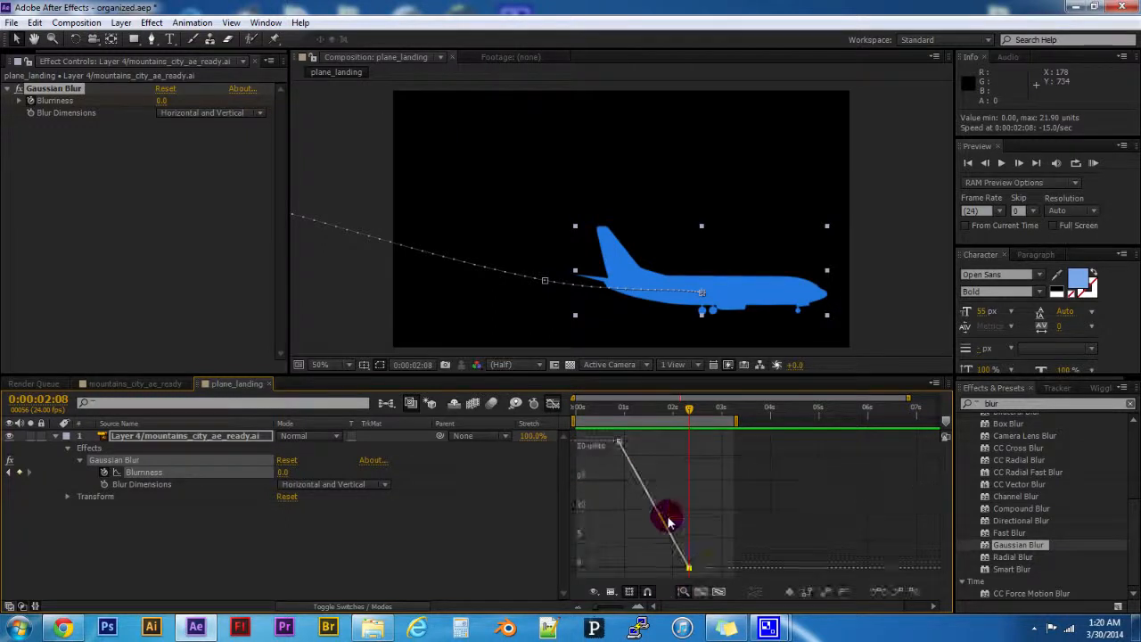
left_click(878, 591)
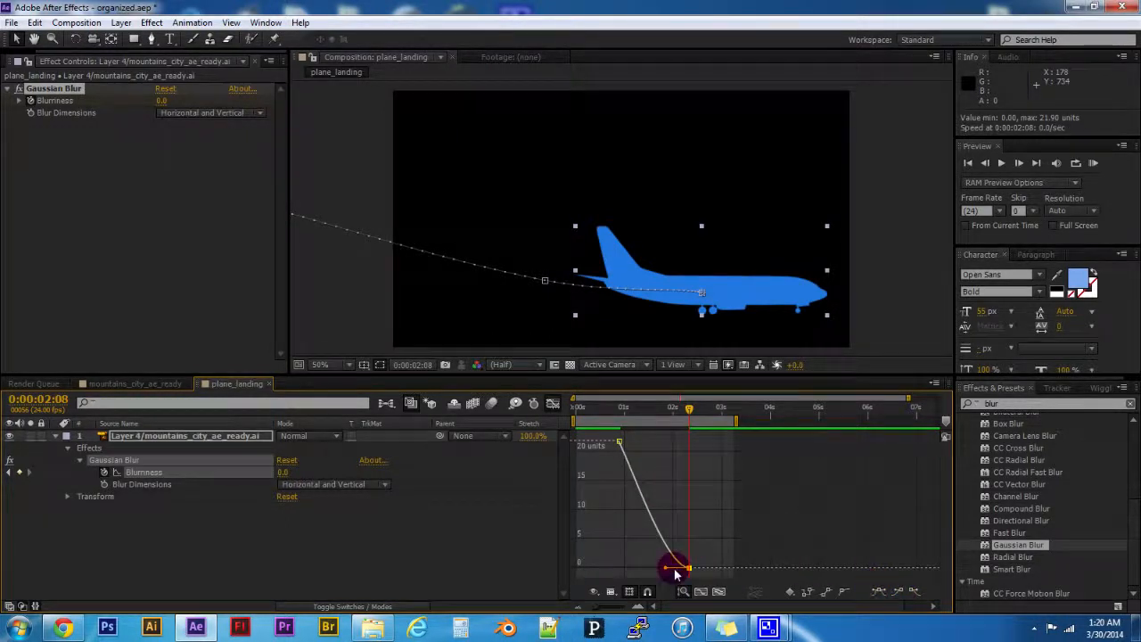
- Close the Graph Editor, play a RAM preview of the eased blur animation and stop it
left_click(553, 406)
key("KP_0")
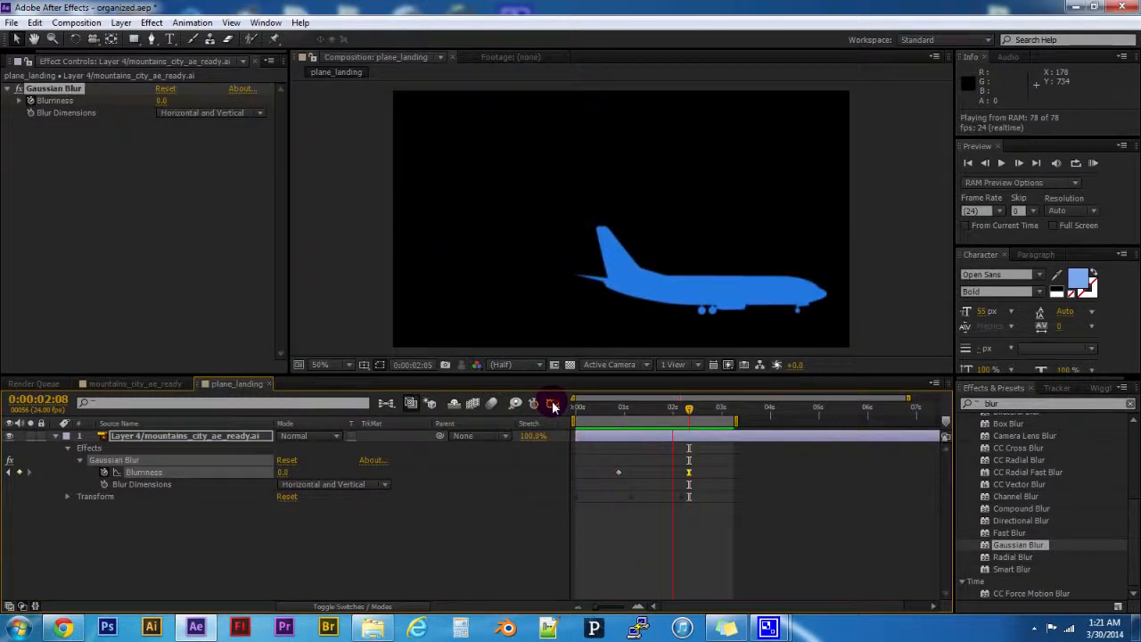
key("space")
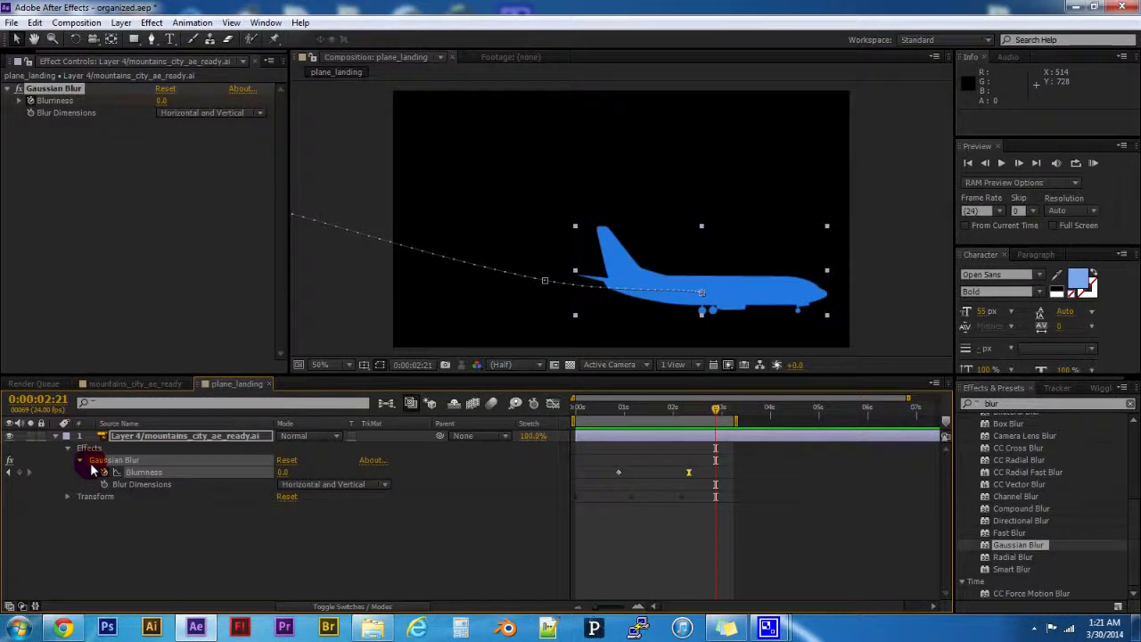
- Delete the Gaussian Blur effect from the airplane layer and deselect the layer
left_click(51, 153)
left_click(56, 90)
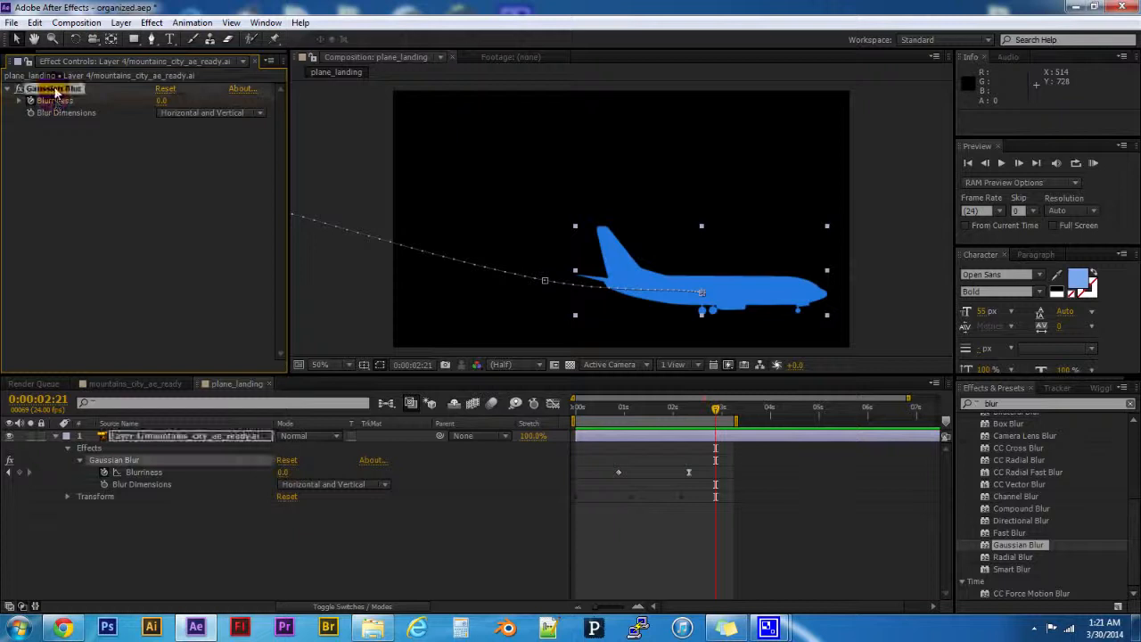
key("Delete")
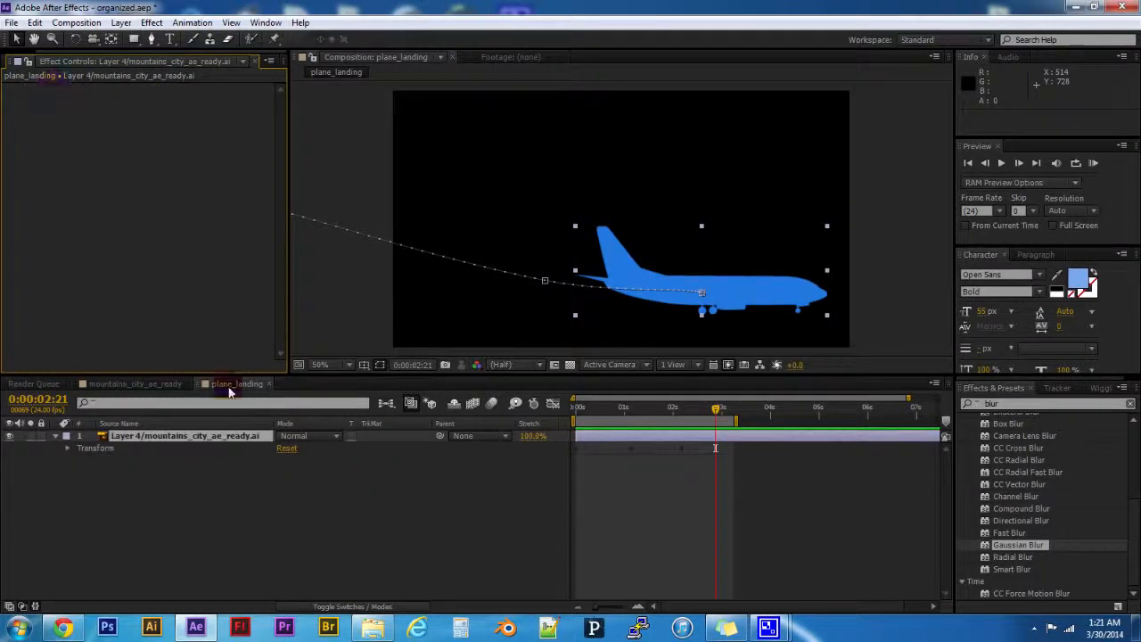
left_click(301, 553)
- Collapse the blur search results by category, clear the effects search and browse all effect categories
scroll(1036, 497, "up", 1)
scroll(1036, 505, "up", 2)
scroll(1039, 507, "down", 1)
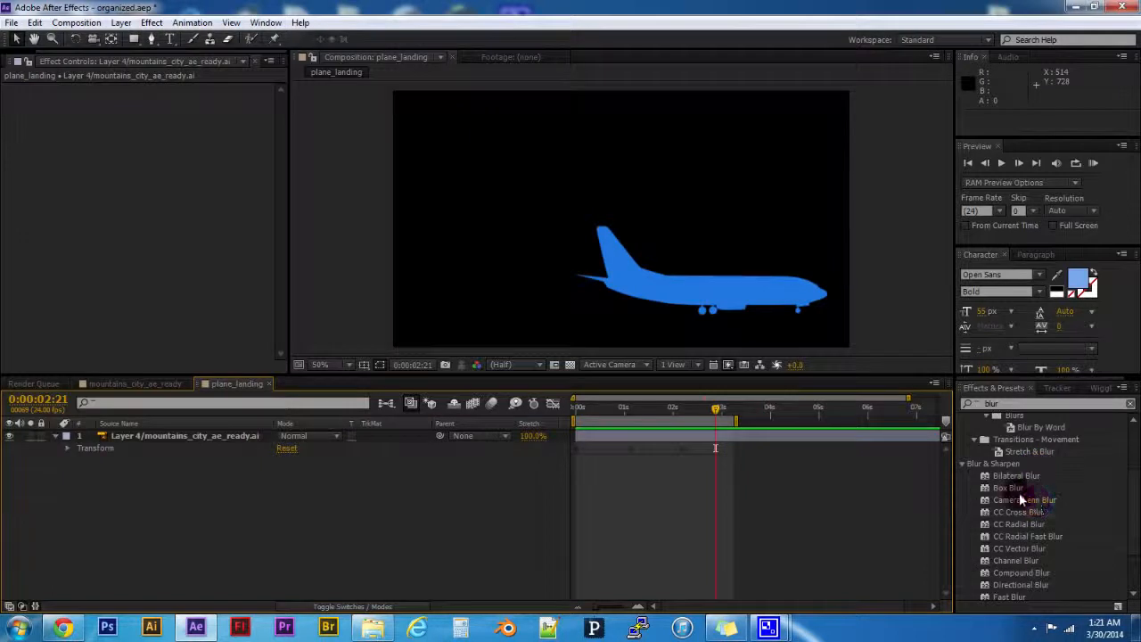
left_click(965, 463)
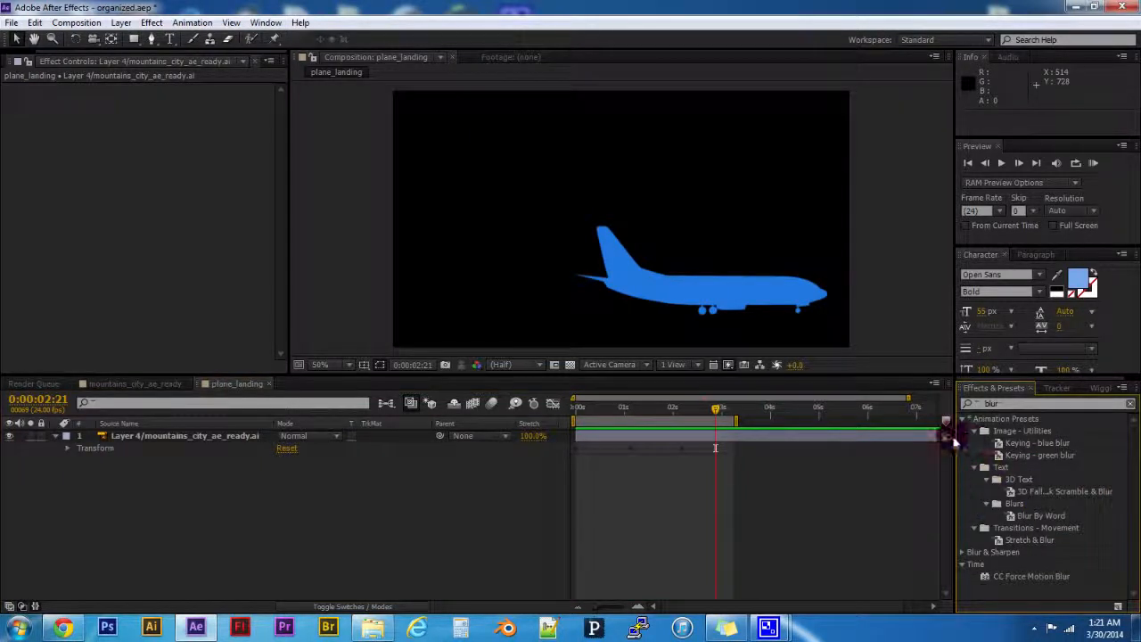
left_click(960, 419)
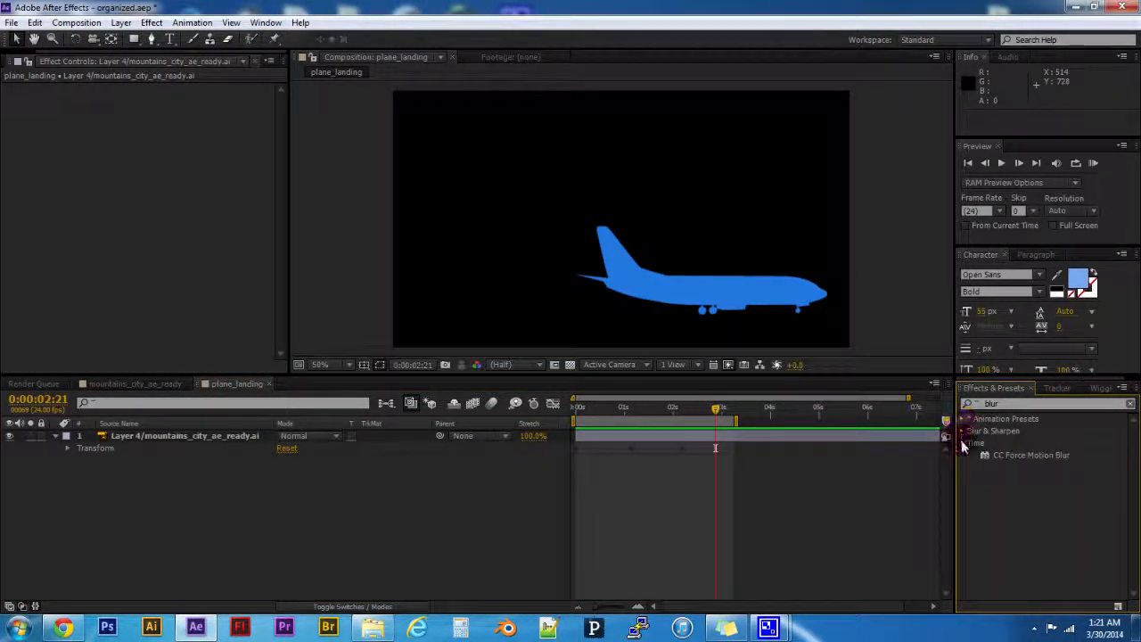
left_click(961, 439)
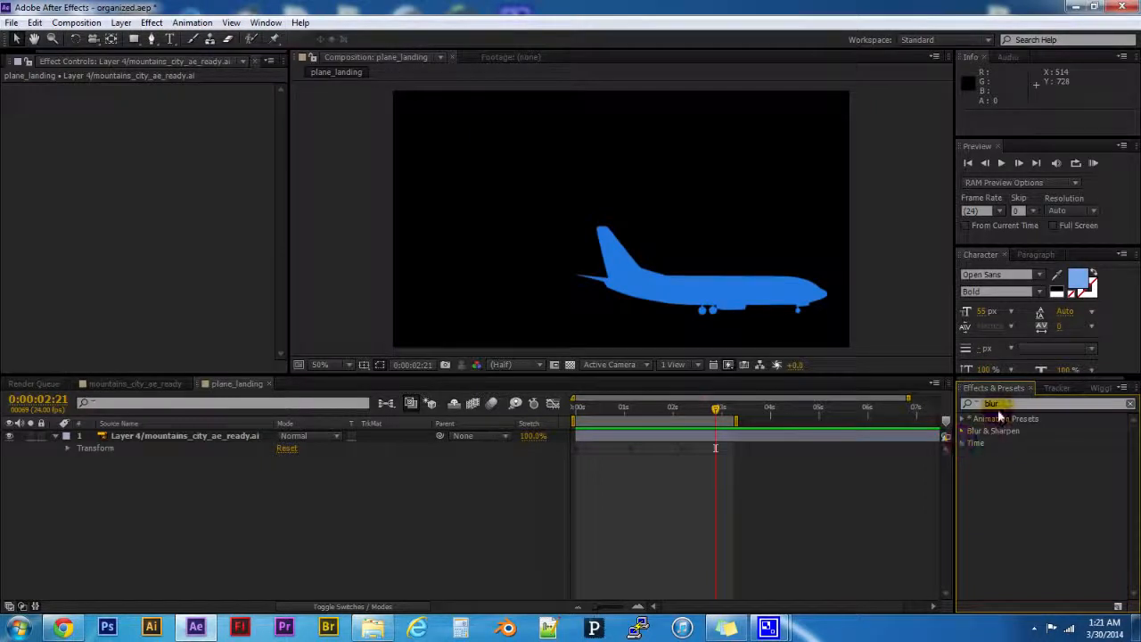
left_click(1131, 406)
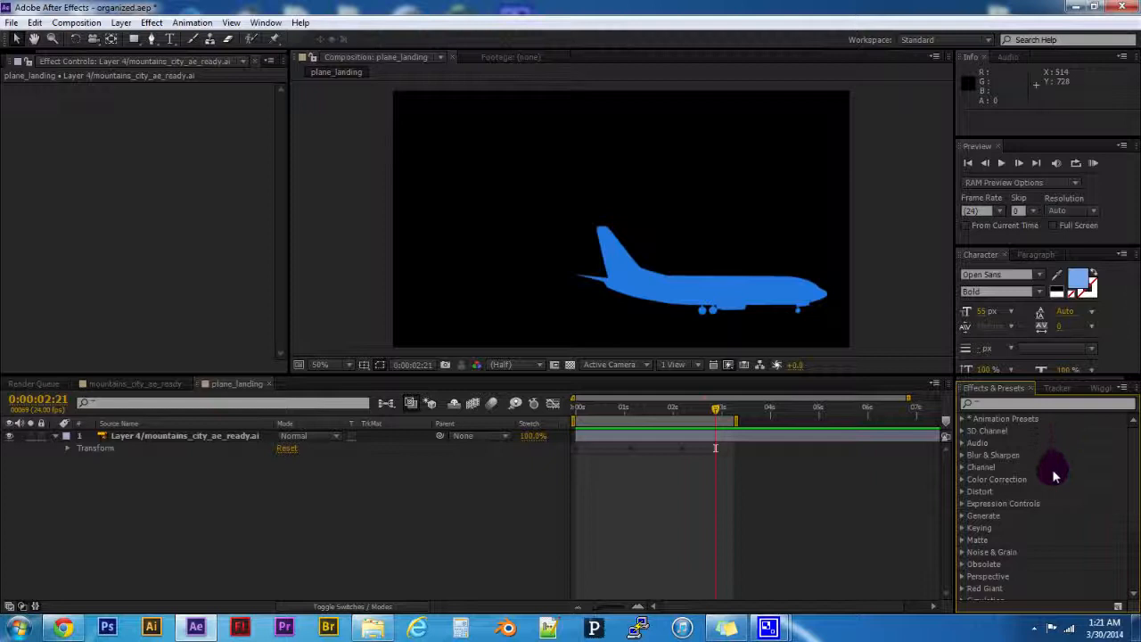
scroll(1044, 492, "down", 2)
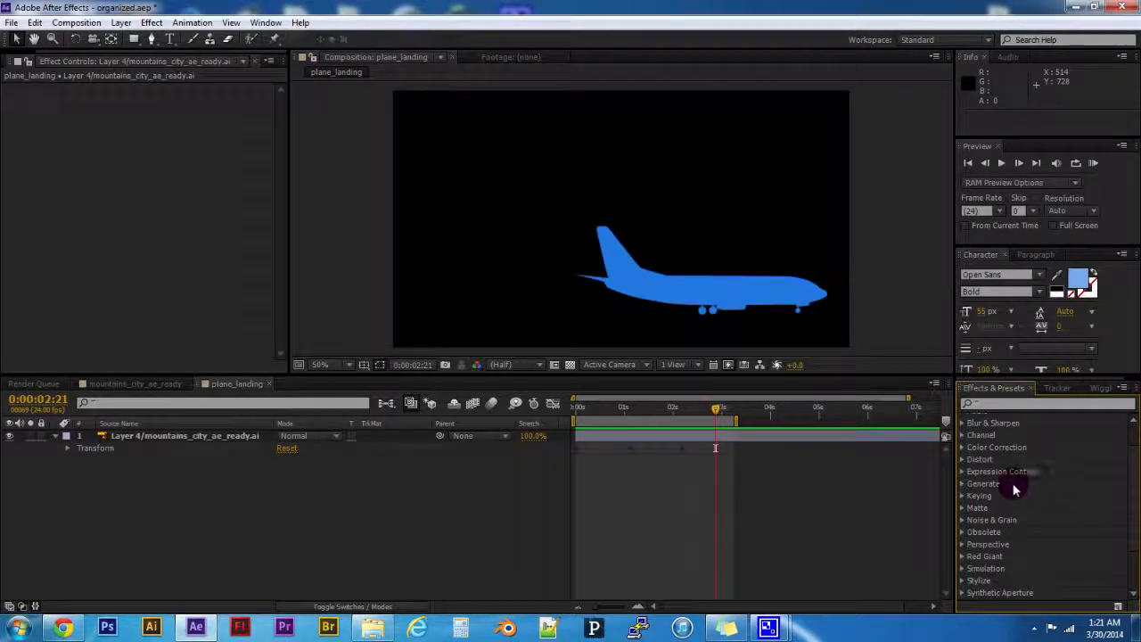
- Search the effects for "fracta" and apply Fractal Noise to the airplane layer
left_click(1025, 405)
type("fract")
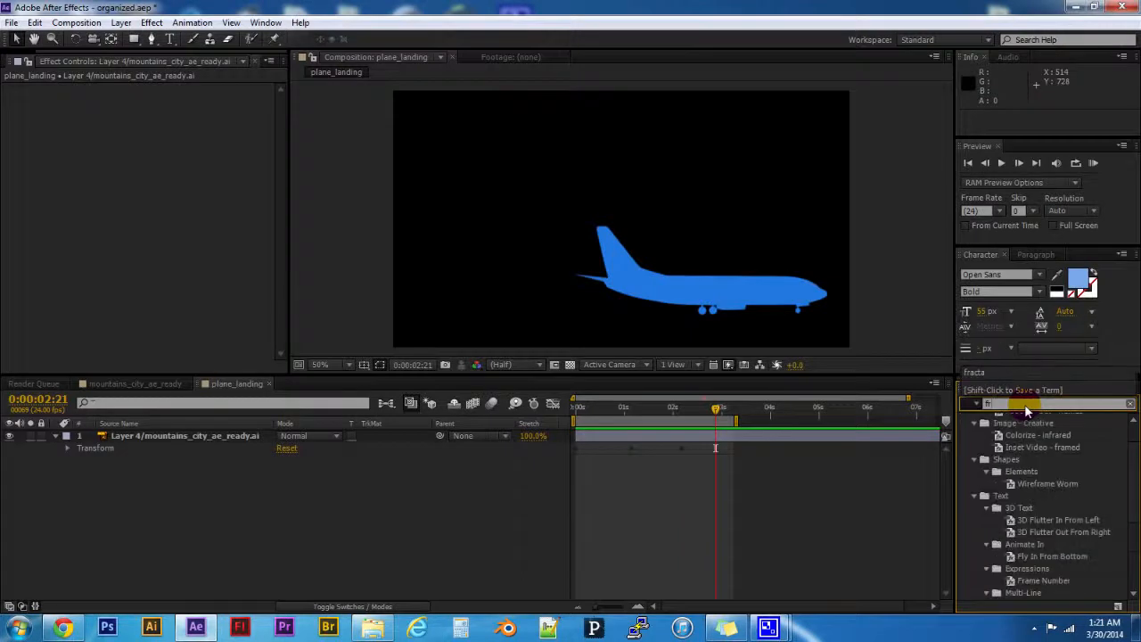
type("a")
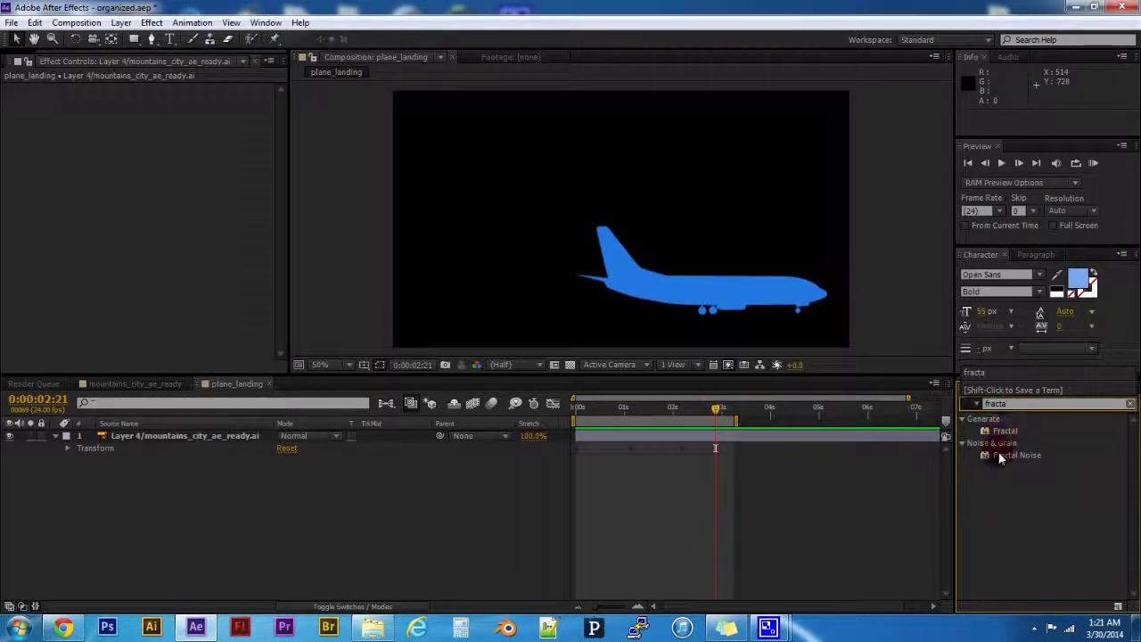
left_click(998, 455)
left_click_drag(997, 453, 143, 434)
left_click(1021, 456)
double_click(1016, 454)
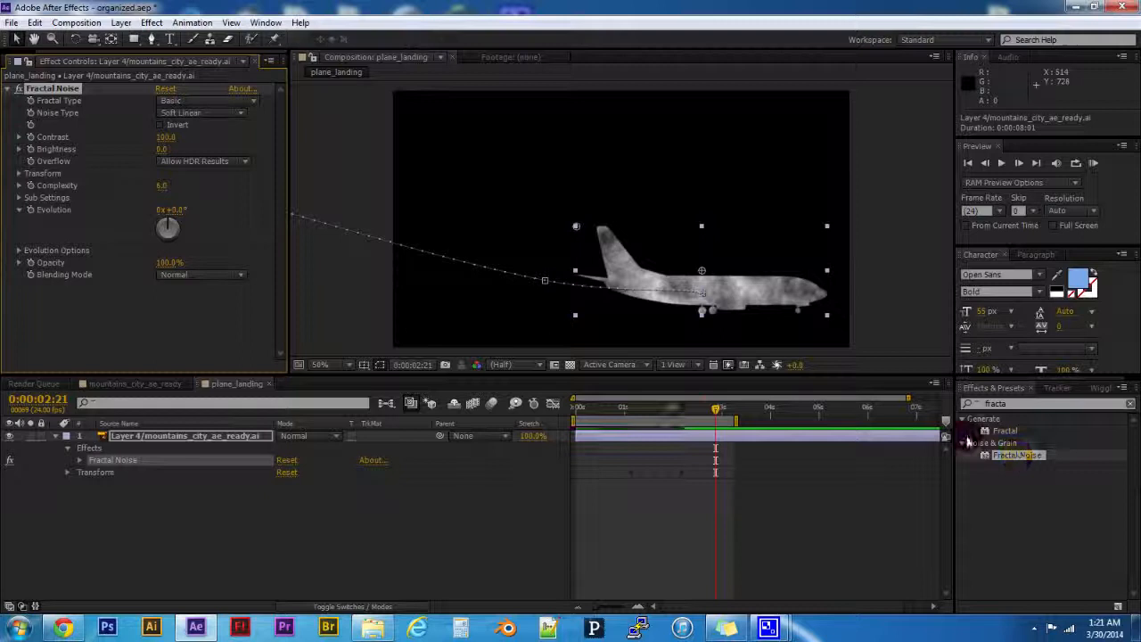
- At 0:00:02:04, look over the Fractal Type options and set the Fractal Noise Evolution to 0x+356.0°
mouse_move(667, 407)
left_mouse_down()
mouse_move(619, 411)
mouse_move(681, 415)
left_mouse_up()
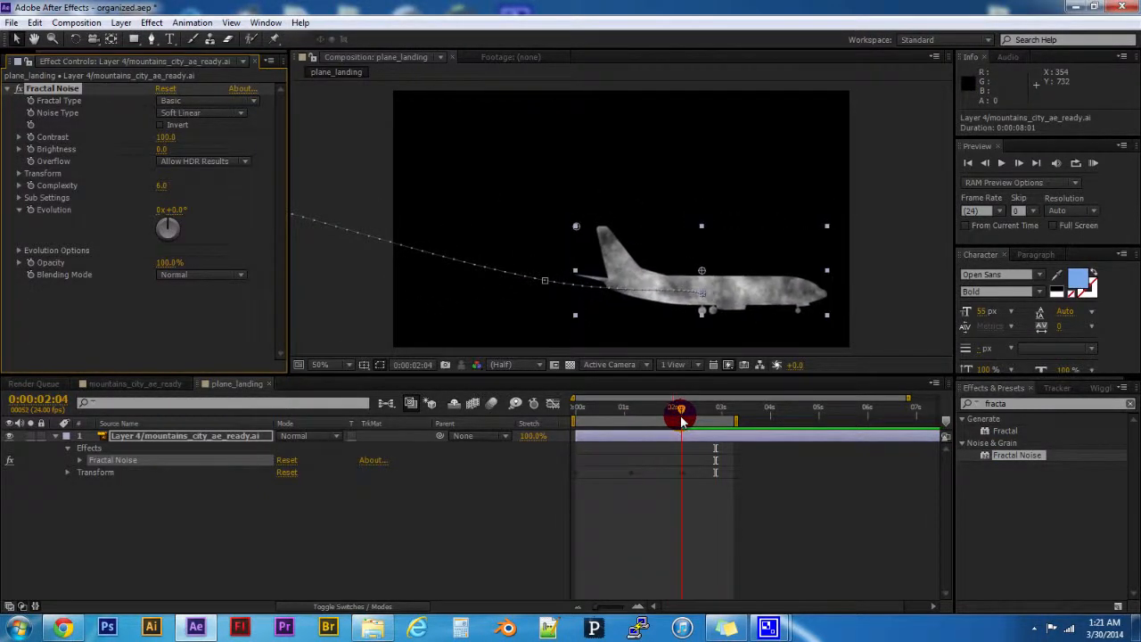
left_click(177, 103)
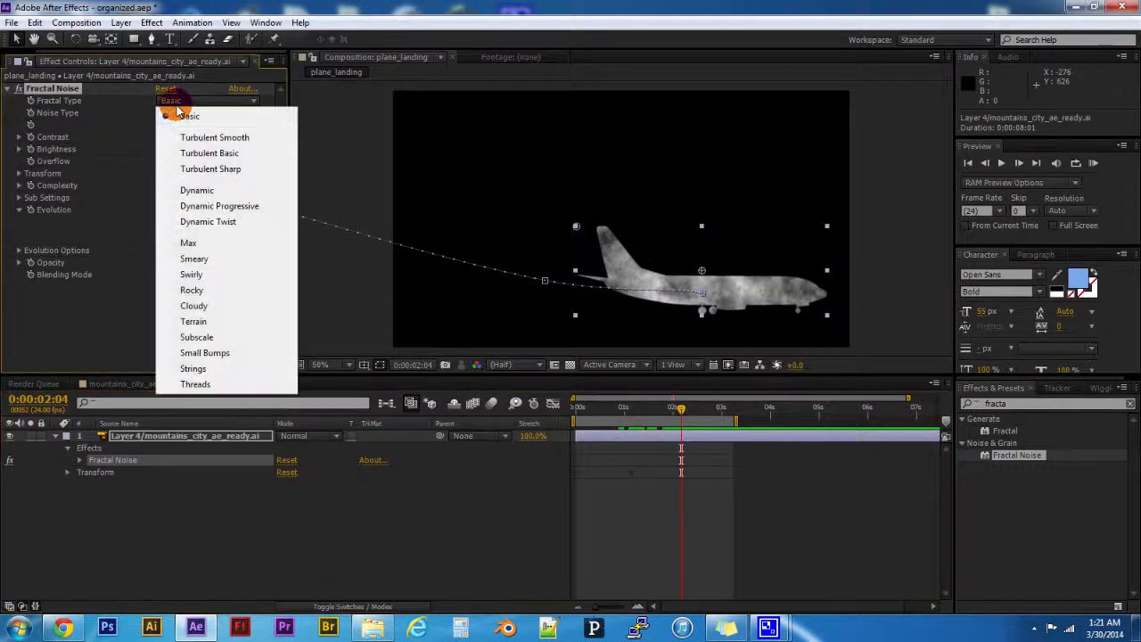
left_click(114, 121)
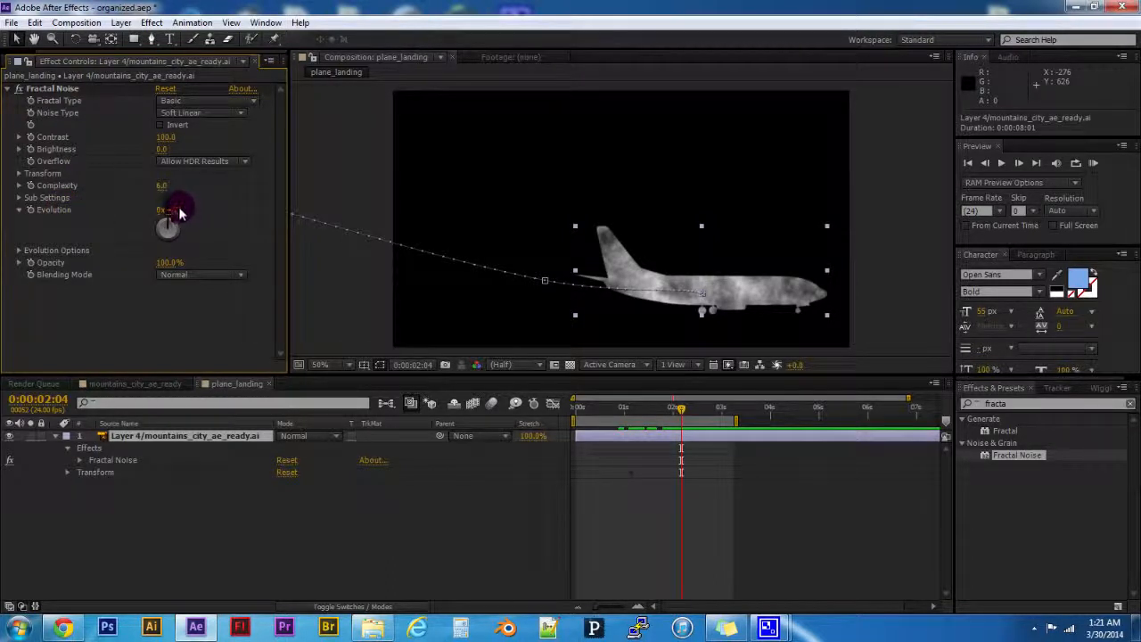
left_click_drag(180, 212, 460, 254)
left_click_drag(175, 214, 49, 212)
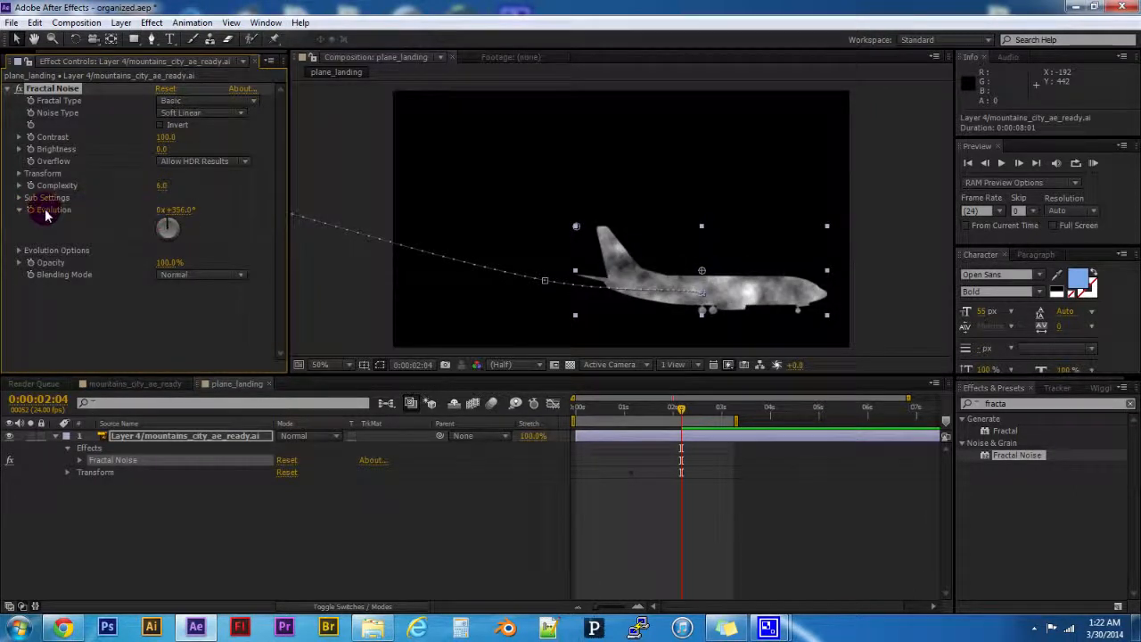
- Reveal Evolution in the timeline and keyframe it at 0x+356.0° at 0:00:00:16 and about 1x+352.0° at 0:00:02:04
right_click(45, 209)
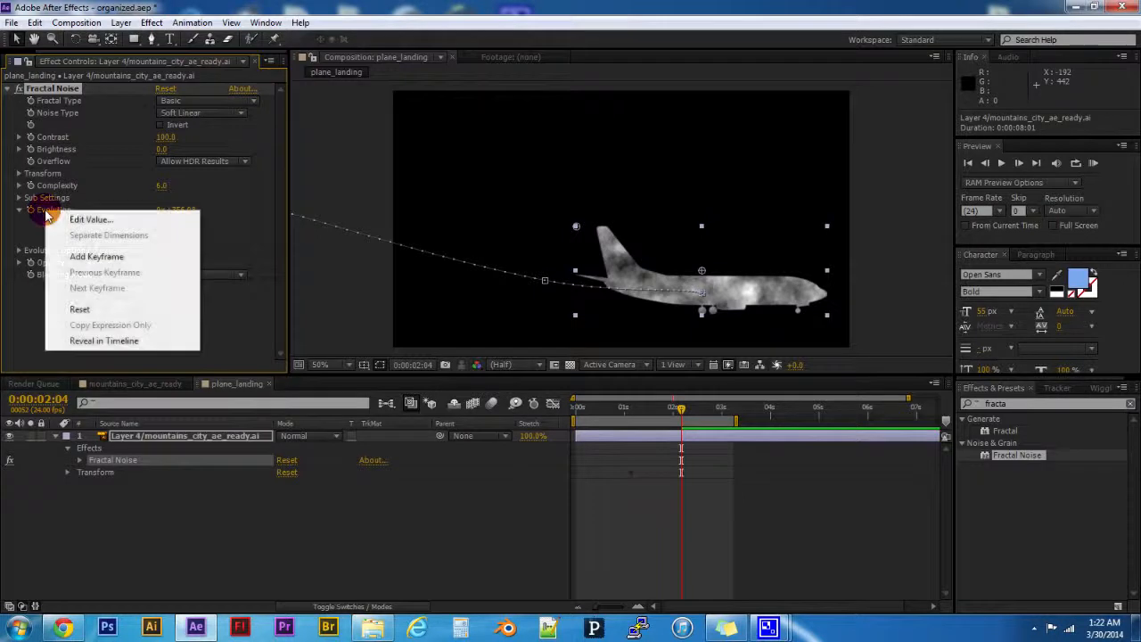
left_click(89, 340)
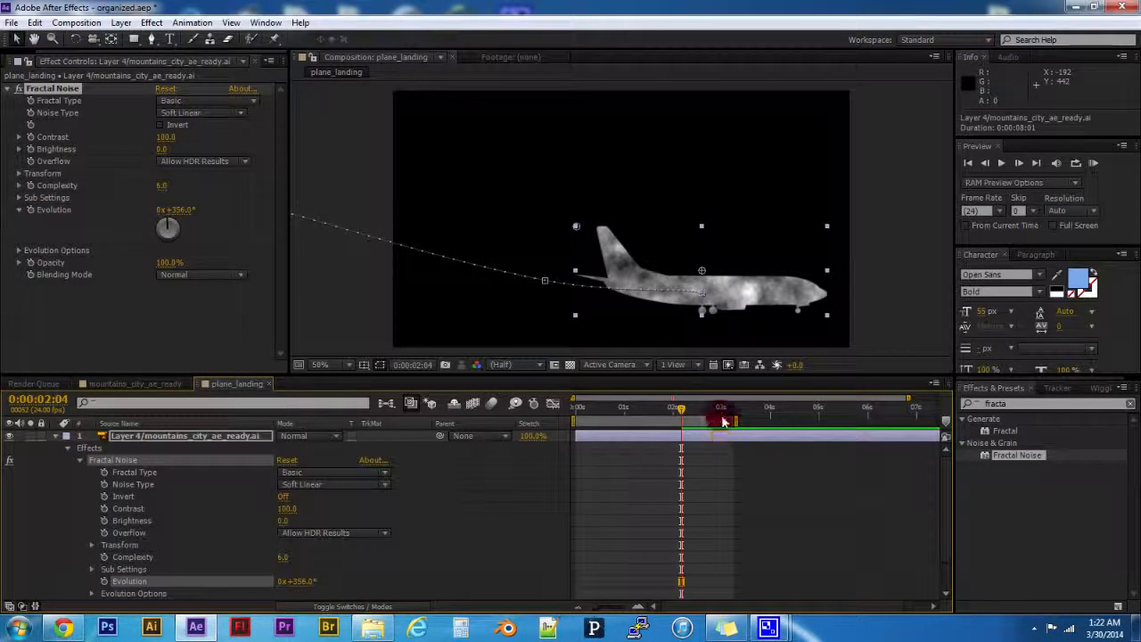
scroll(691, 508, "down", 1)
scroll(695, 522, "up", 1)
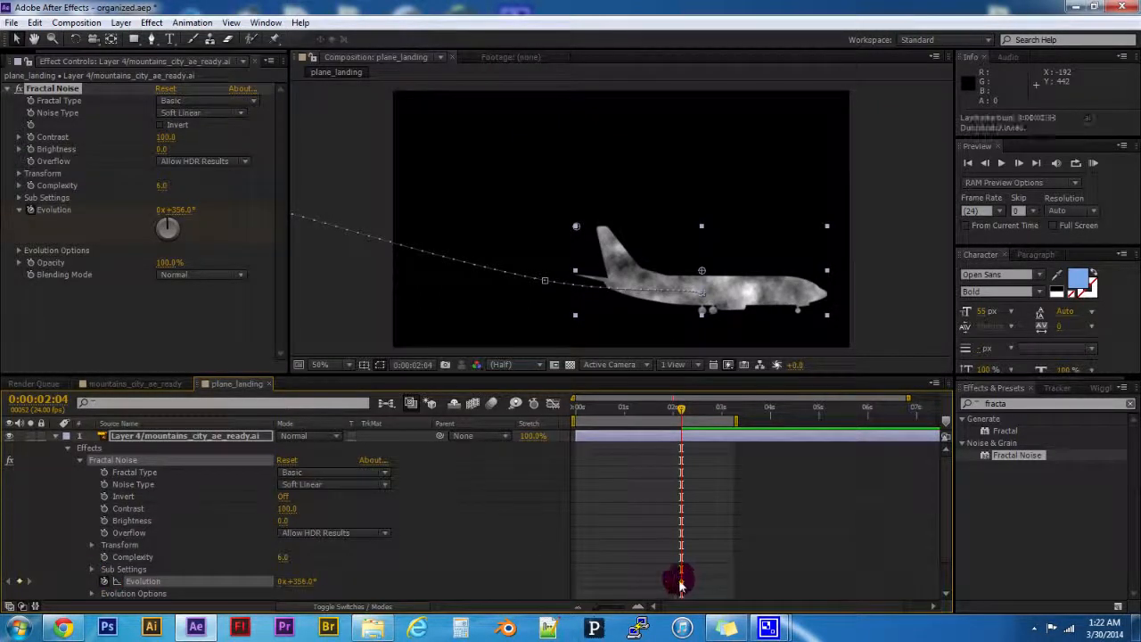
left_click_drag(681, 585, 611, 583)
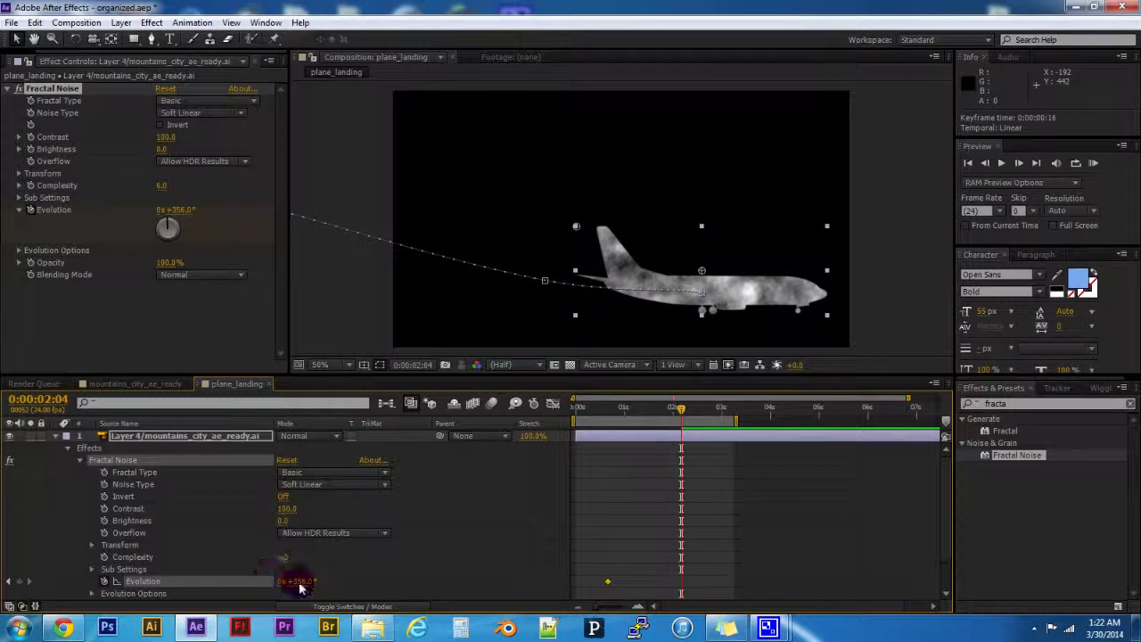
left_click_drag(301, 583, 505, 561)
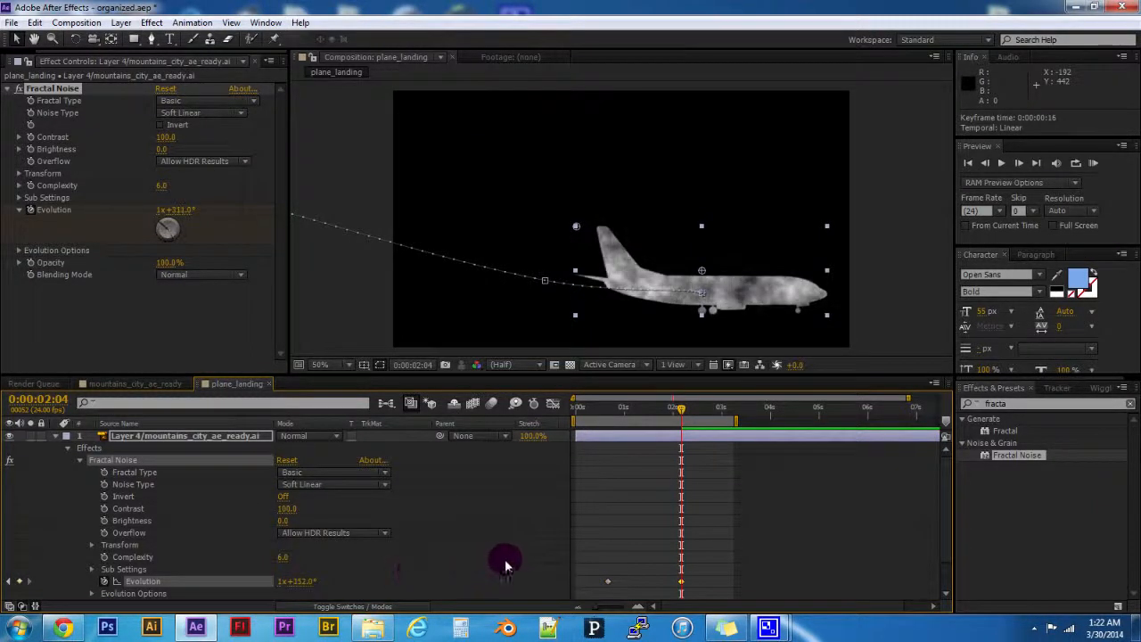
- Scrub through the noise animation and raise the Evolution keyframe at 0:00:02:04 to 5x+124.0°
left_click_drag(680, 411, 681, 435)
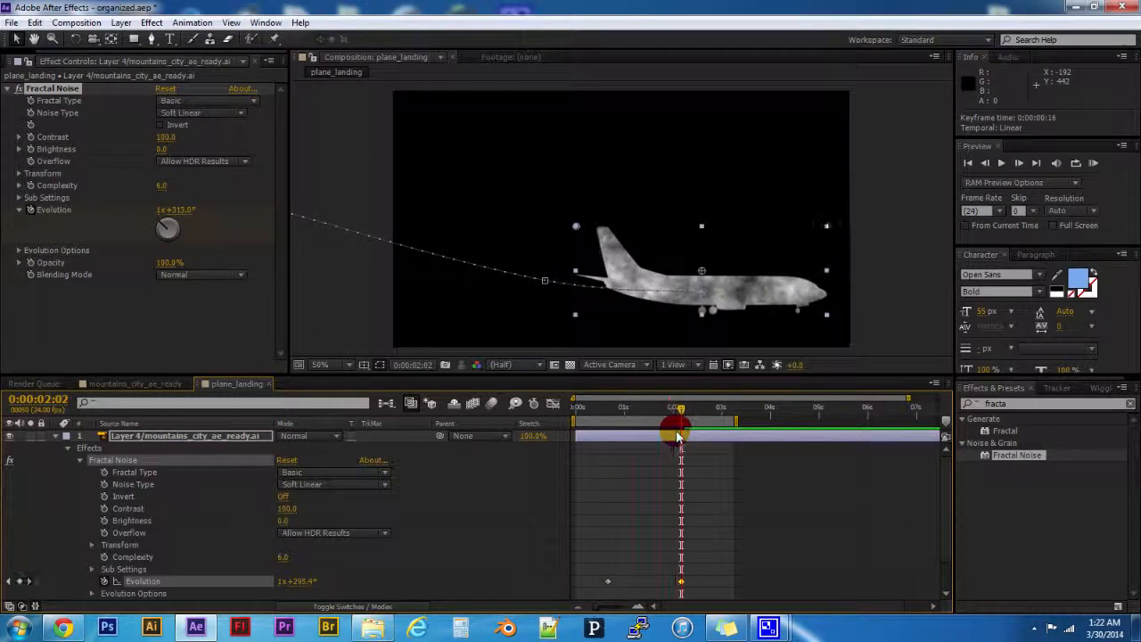
left_click_drag(298, 582, 1134, 526)
mouse_move(679, 415)
left_mouse_down()
mouse_move(601, 415)
mouse_move(653, 428)
mouse_move(680, 419)
left_mouse_up()
left_click(698, 565)
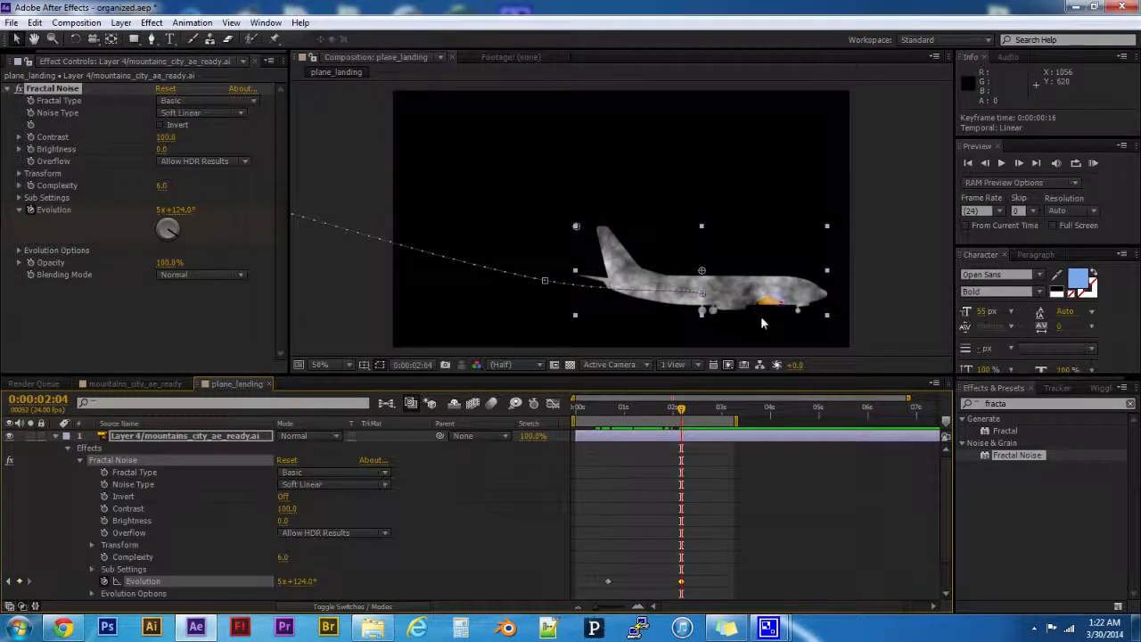
- Change the Fractal Noise's Fractal Type to Rocky and its Noise Type to Block
left_click(208, 102)
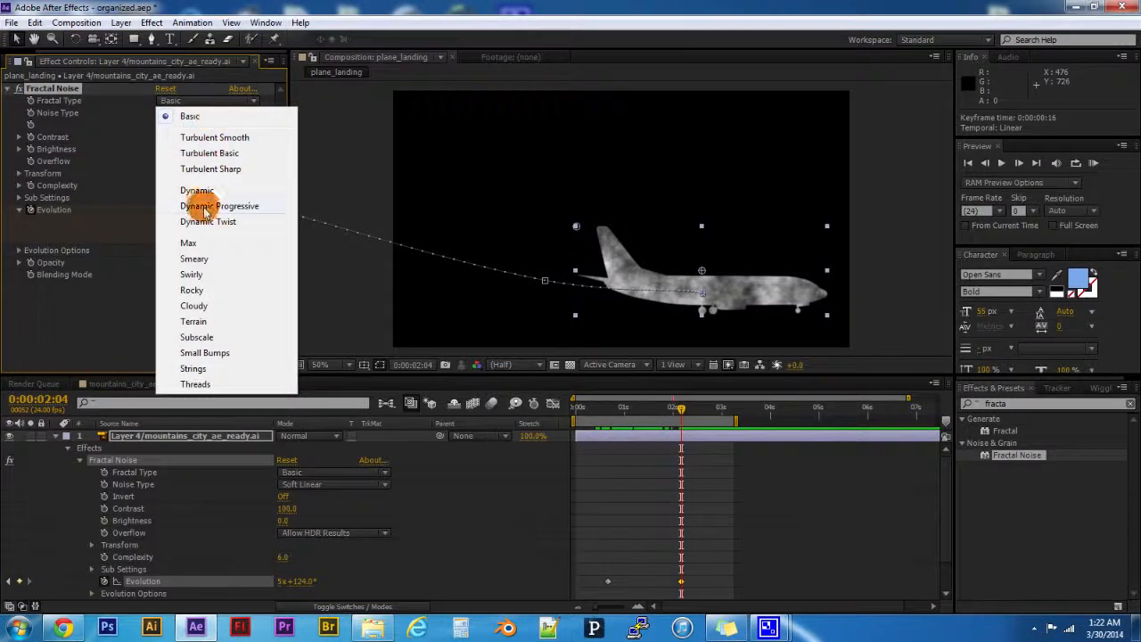
left_click(238, 291)
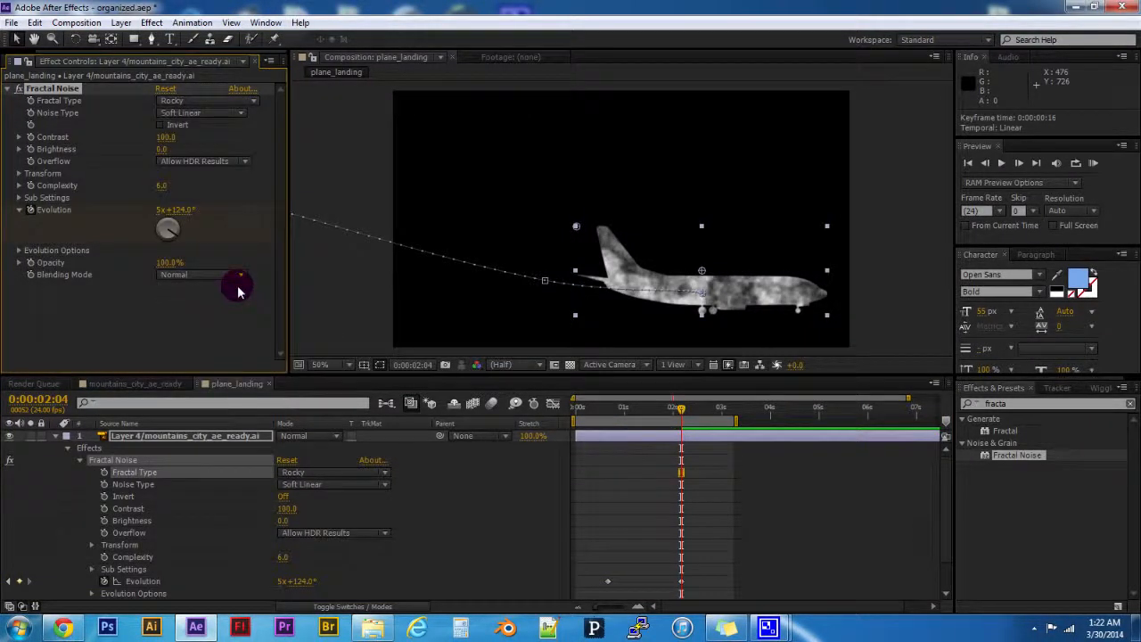
left_click(217, 113)
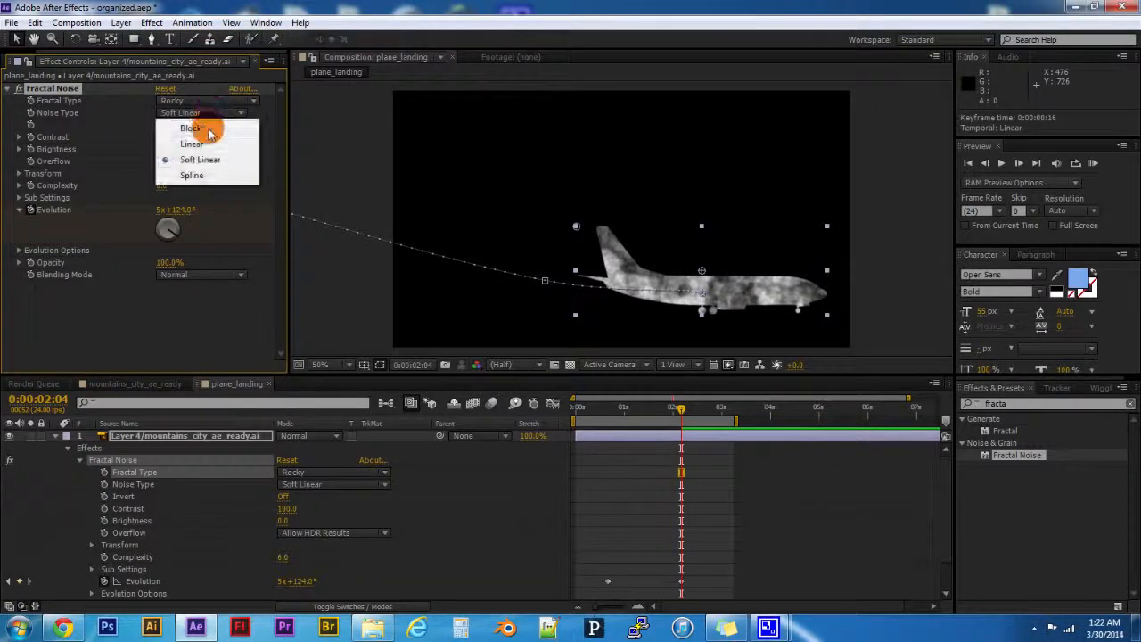
left_click(209, 129)
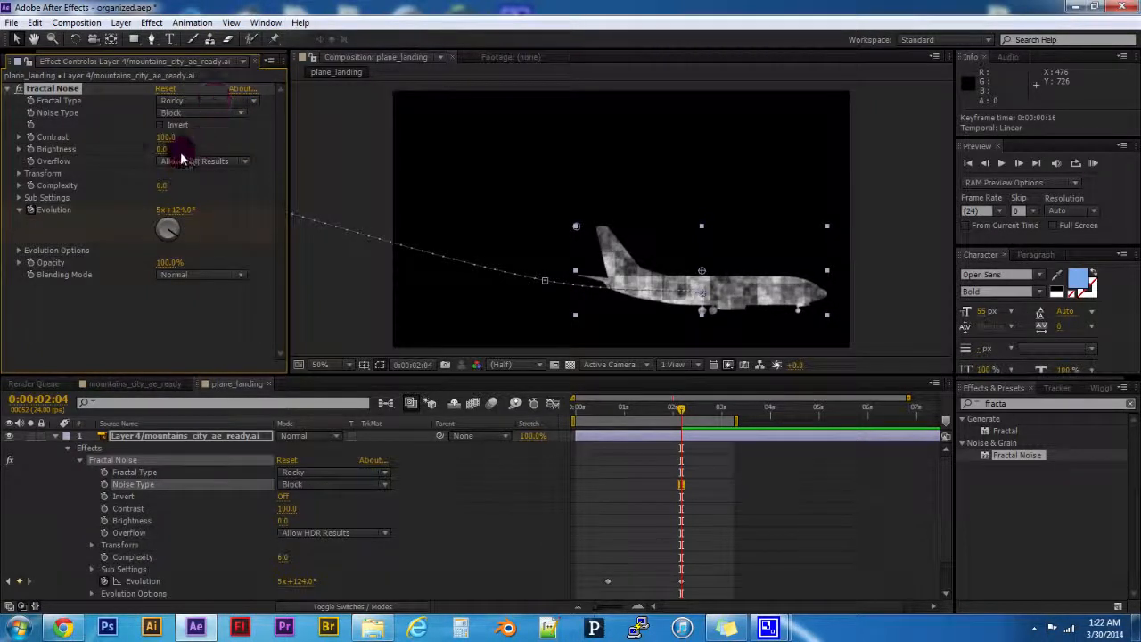
- Lower the Fractal Noise Complexity to 1.4 and scrub the timeline to preview the blocky animation
left_click_drag(163, 192, 0, 215)
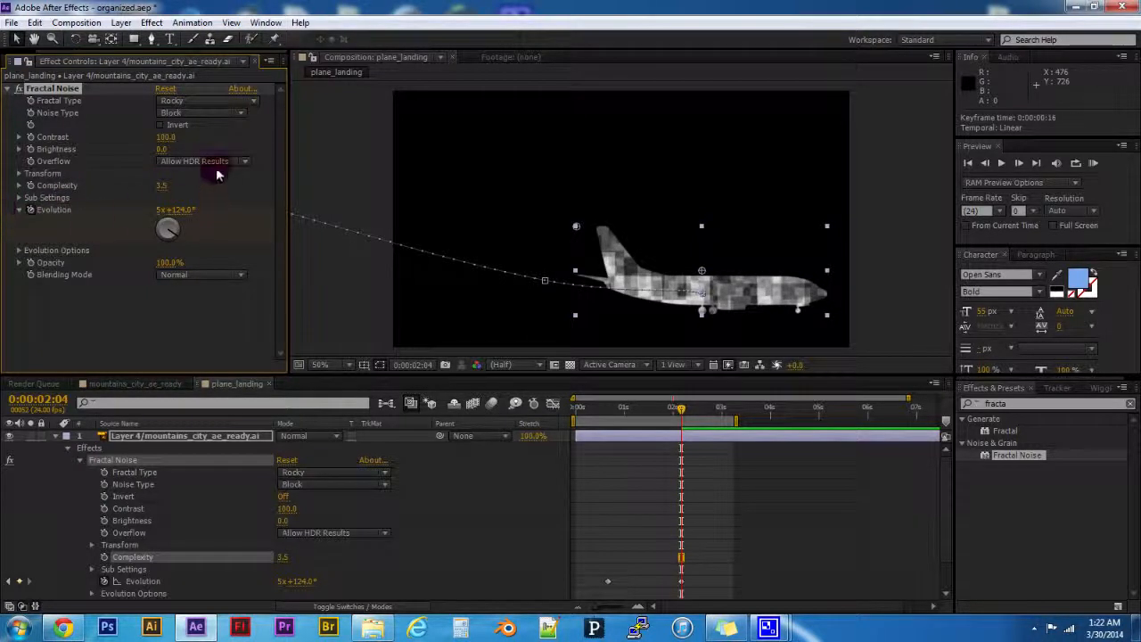
left_click_drag(153, 195, 25, 201)
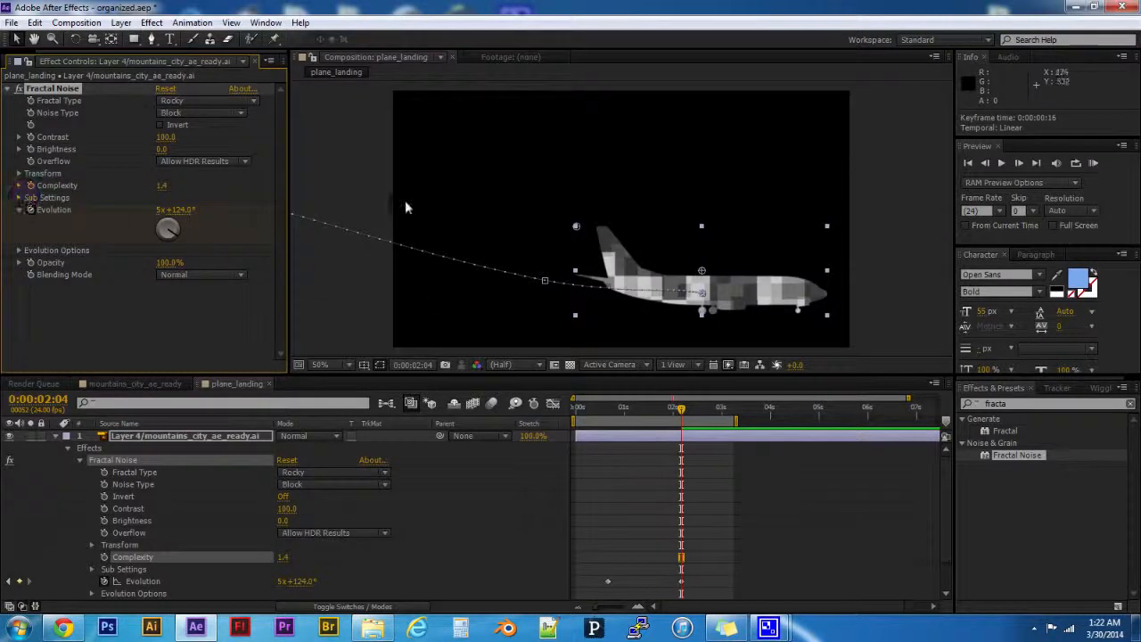
left_click_drag(678, 412, 692, 434)
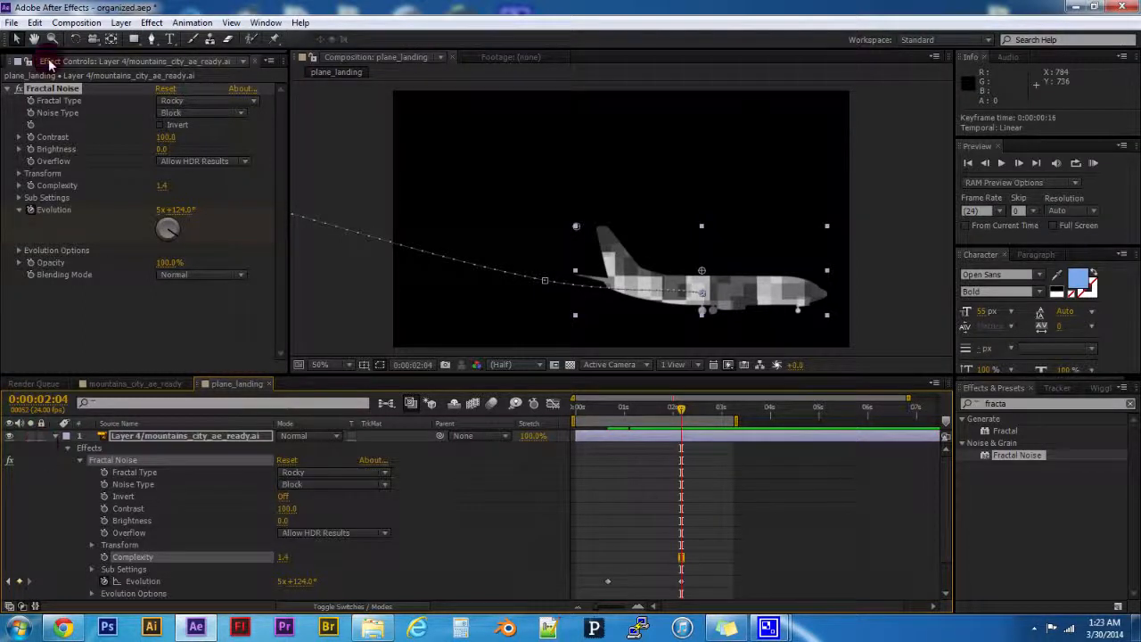
- Remove the Fractal Noise effect from the airplane layer
left_click(49, 90)
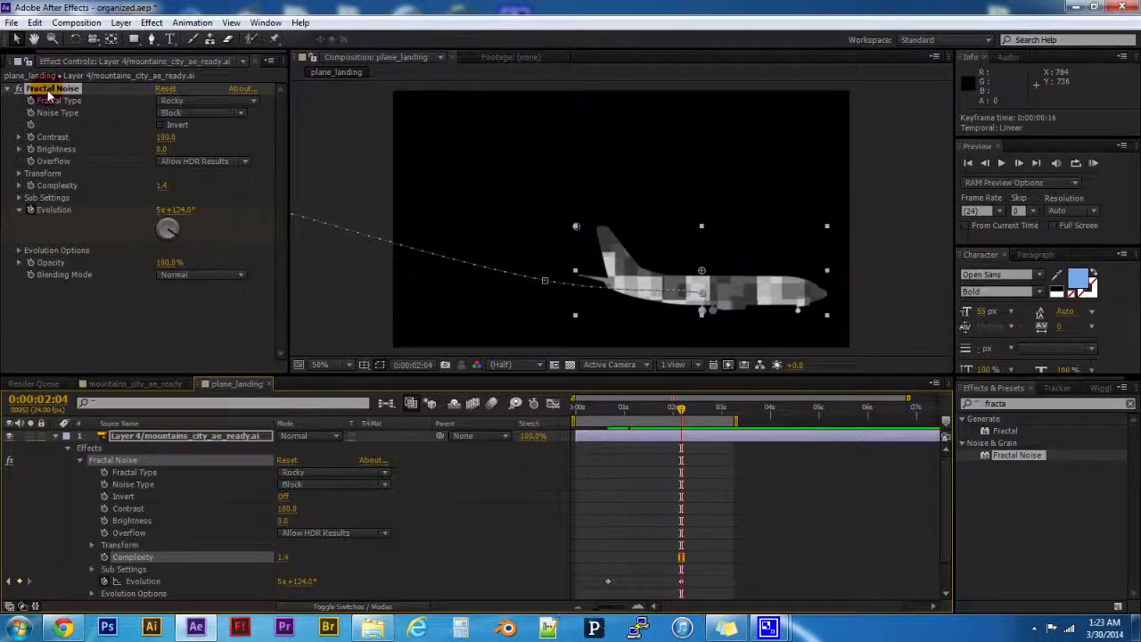
left_click(52, 308)
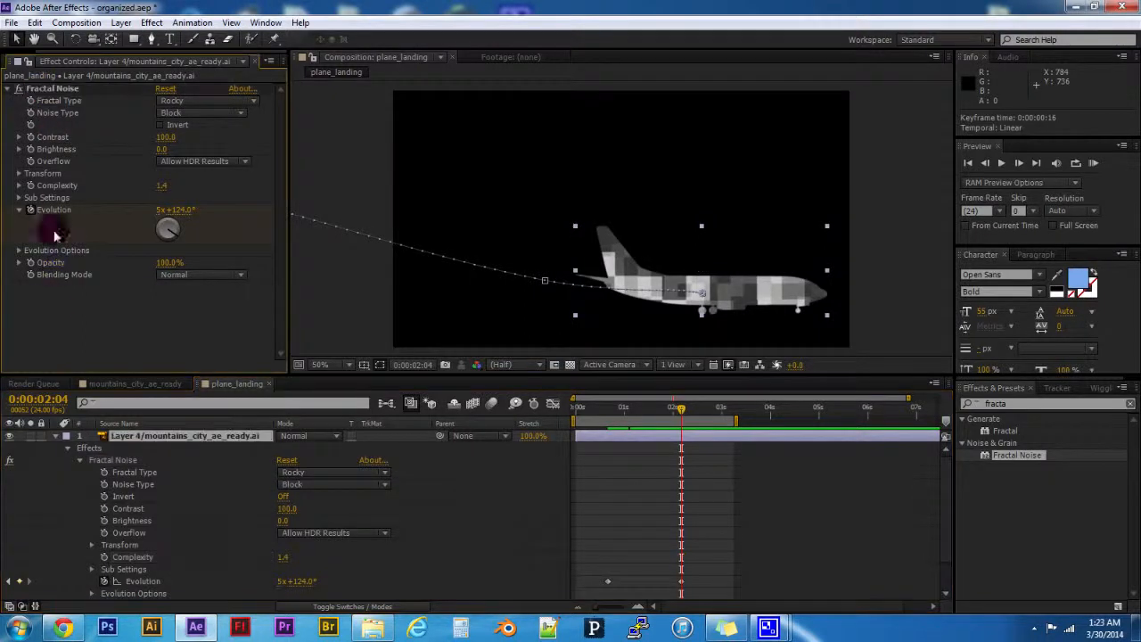
left_click(49, 89)
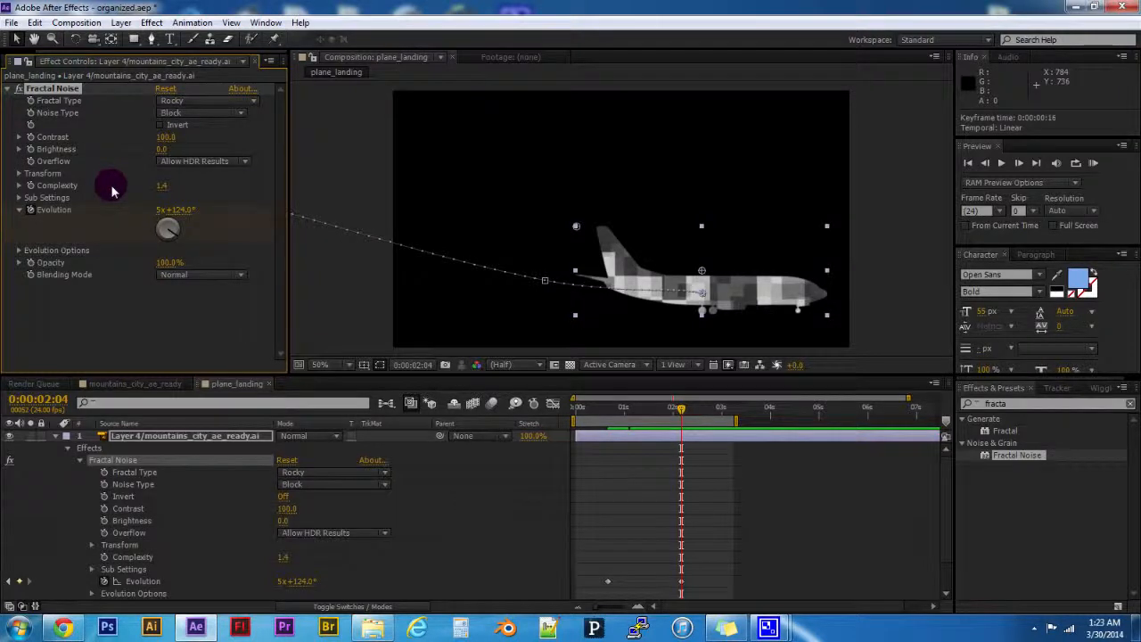
key("Delete")
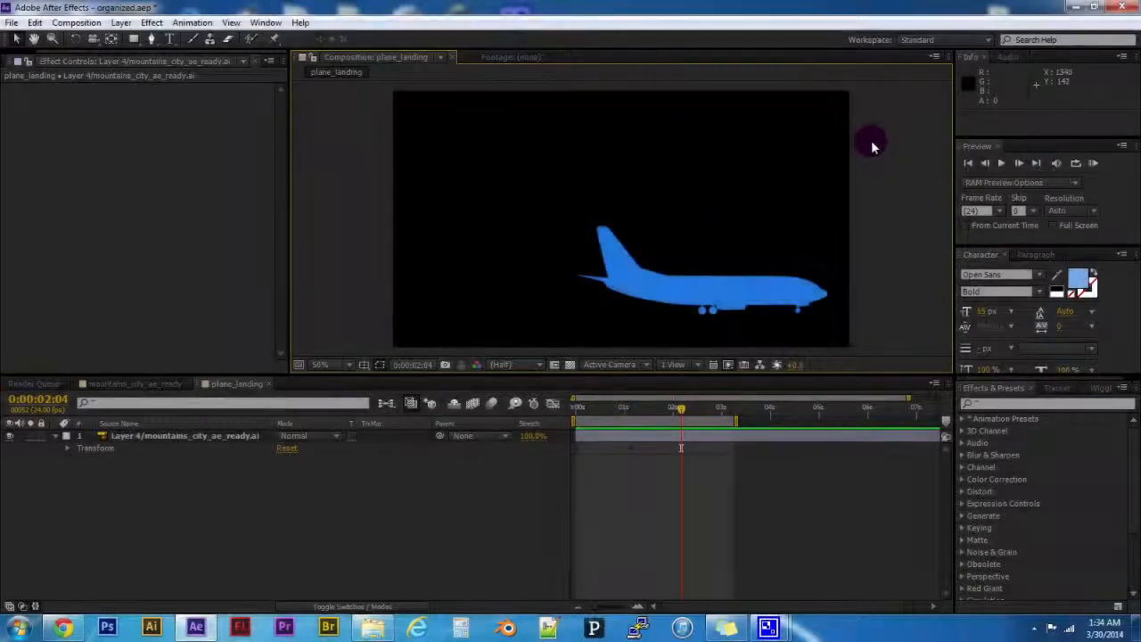
- Search the effects for "glow", apply Glow to the airplane layer and set its Glow Threshold to 42.0%
left_click(986, 407)
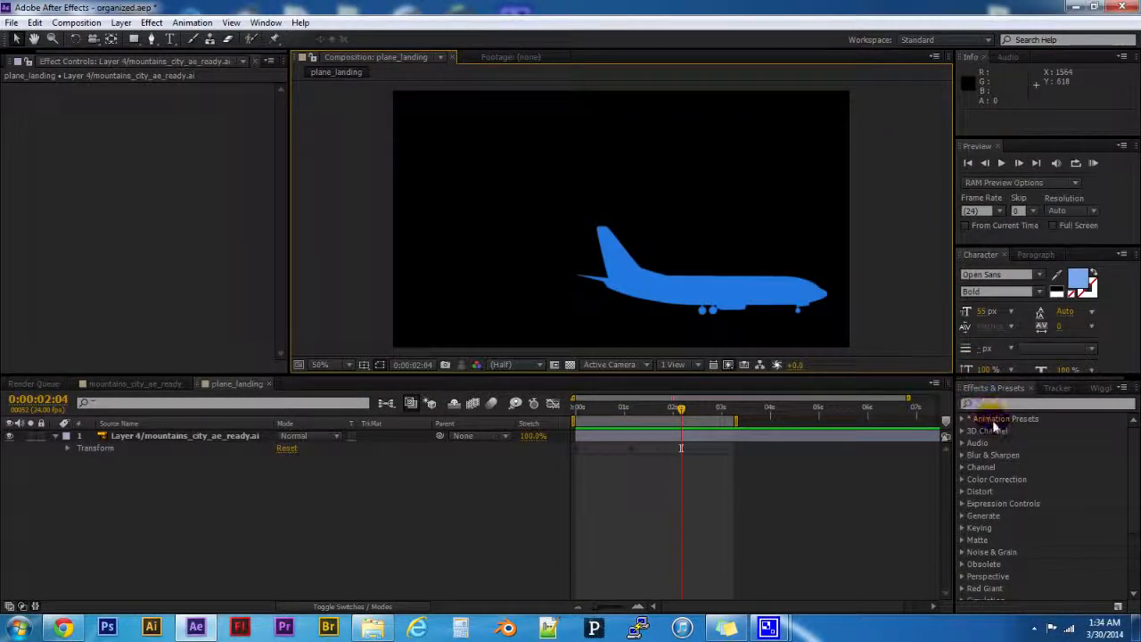
left_click(771, 461)
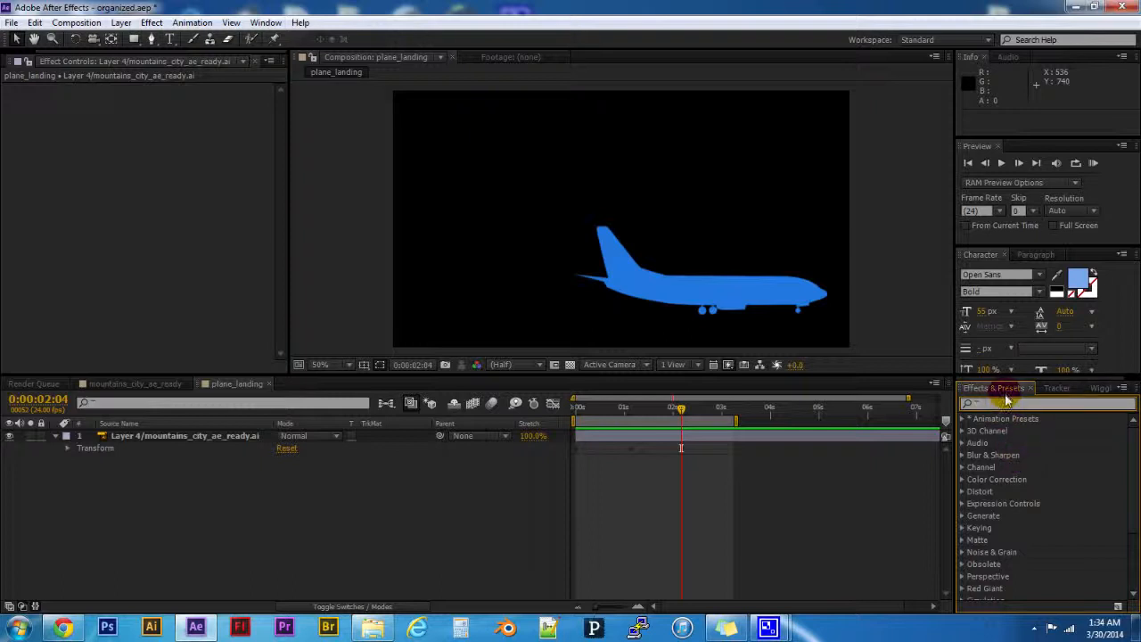
left_click(1005, 403)
type("glow")
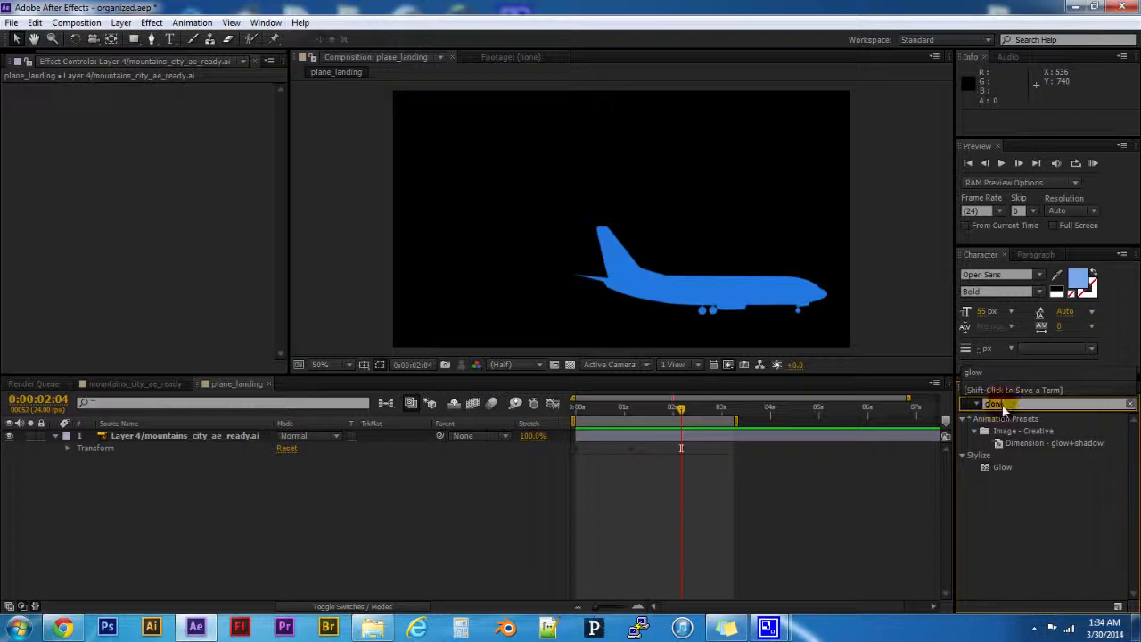
left_click(993, 466)
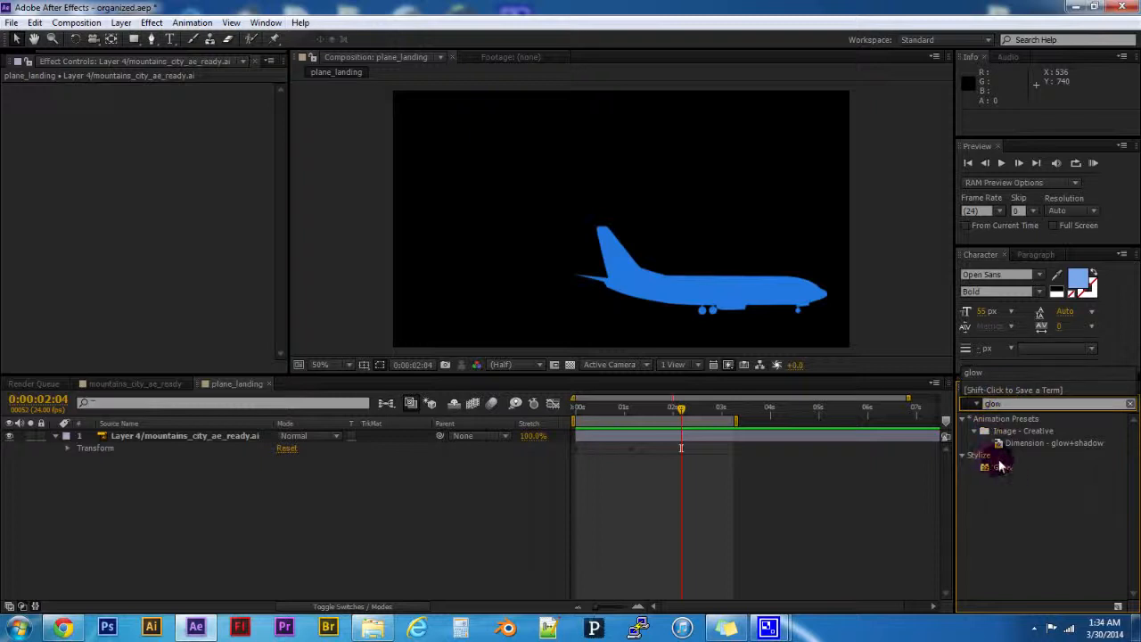
mouse_move(1000, 470)
left_mouse_down()
mouse_move(186, 433)
mouse_move(1087, 446)
mouse_move(1002, 467)
left_mouse_up()
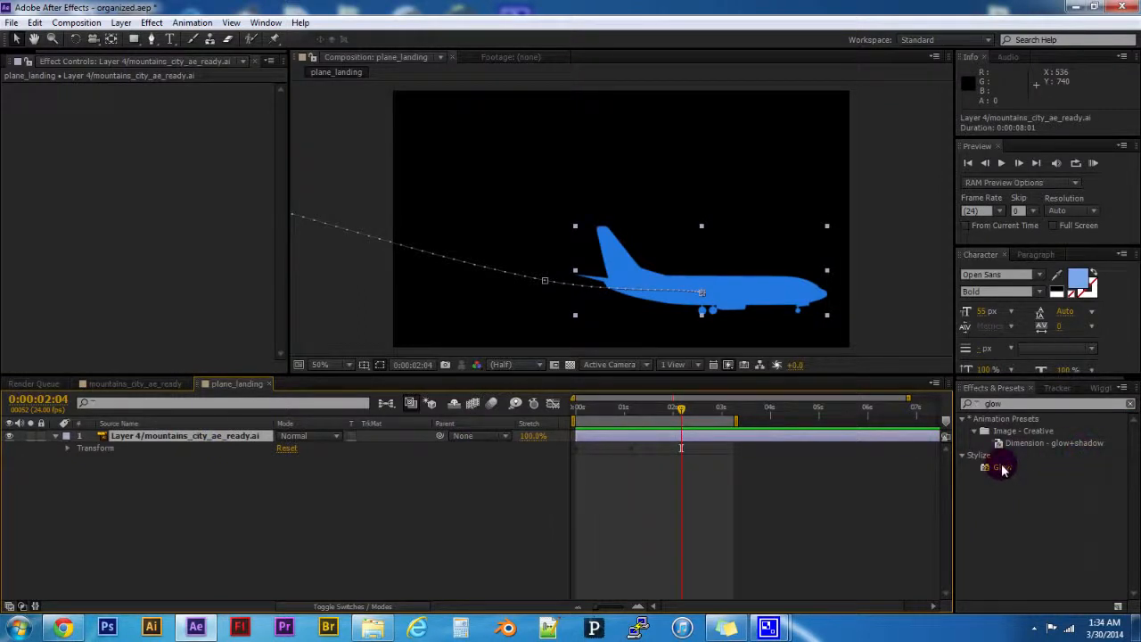
double_click(1002, 469)
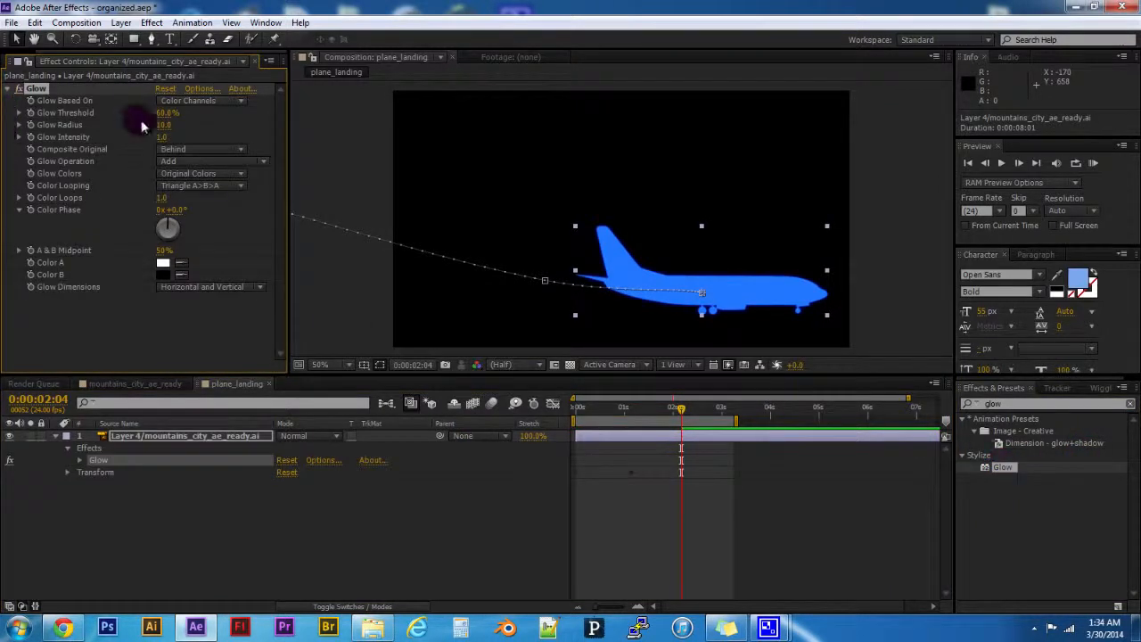
left_click_drag(165, 114, 134, 120)
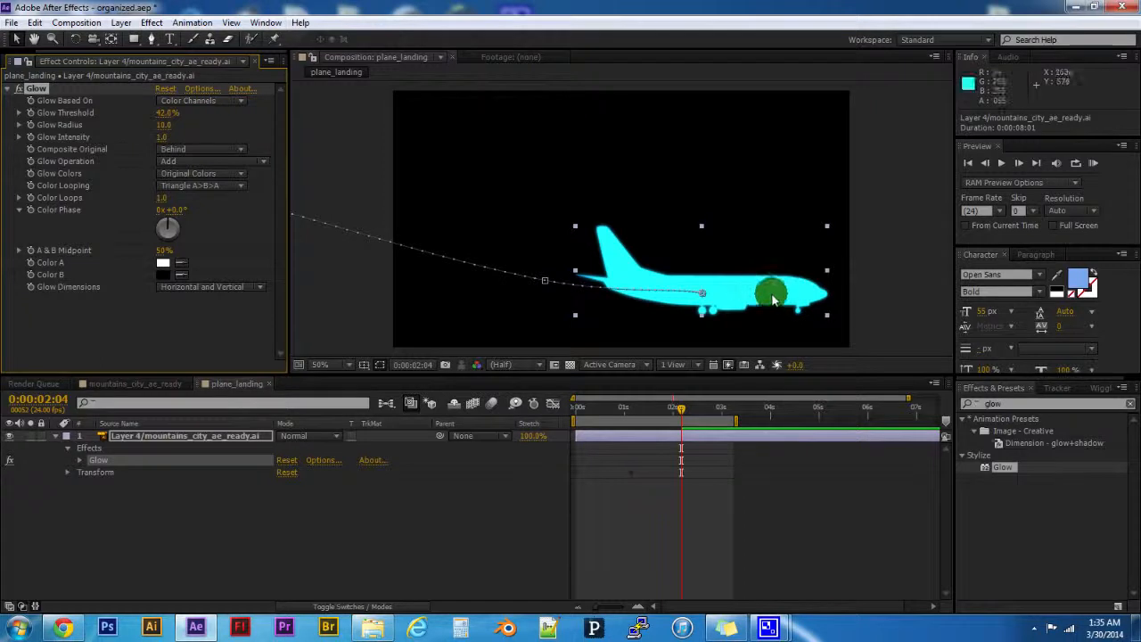
- Switch Glow off and on repeatedly to compare the airplane with and without it, and delete the effect
left_click(19, 90)
left_click(20, 90)
left_click(20, 90)
left_click(19, 90)
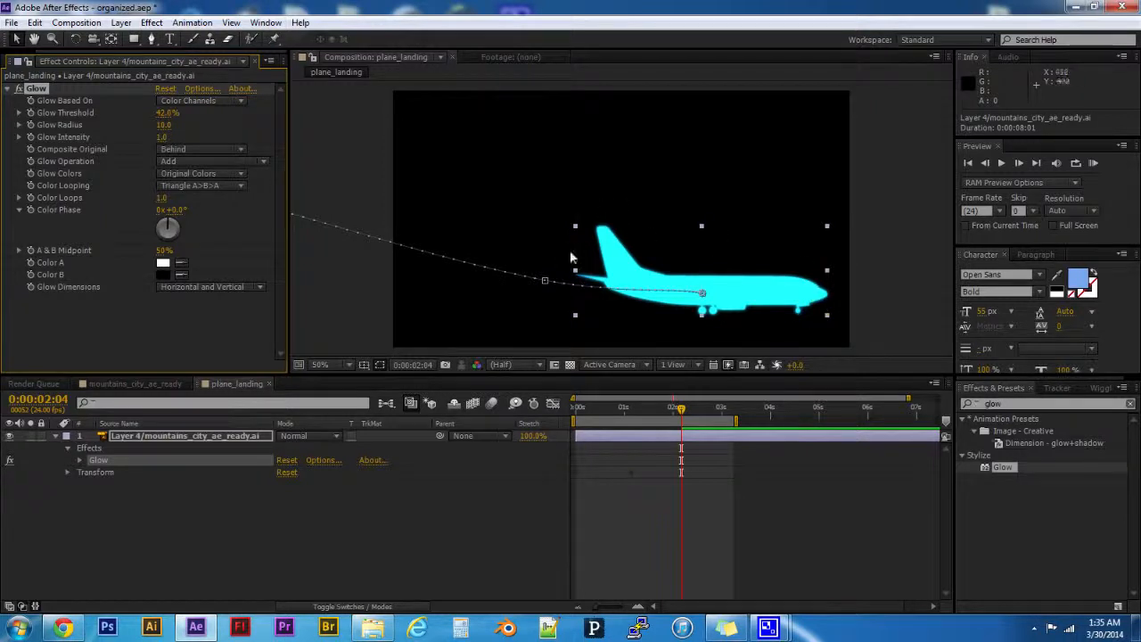
left_click(652, 278)
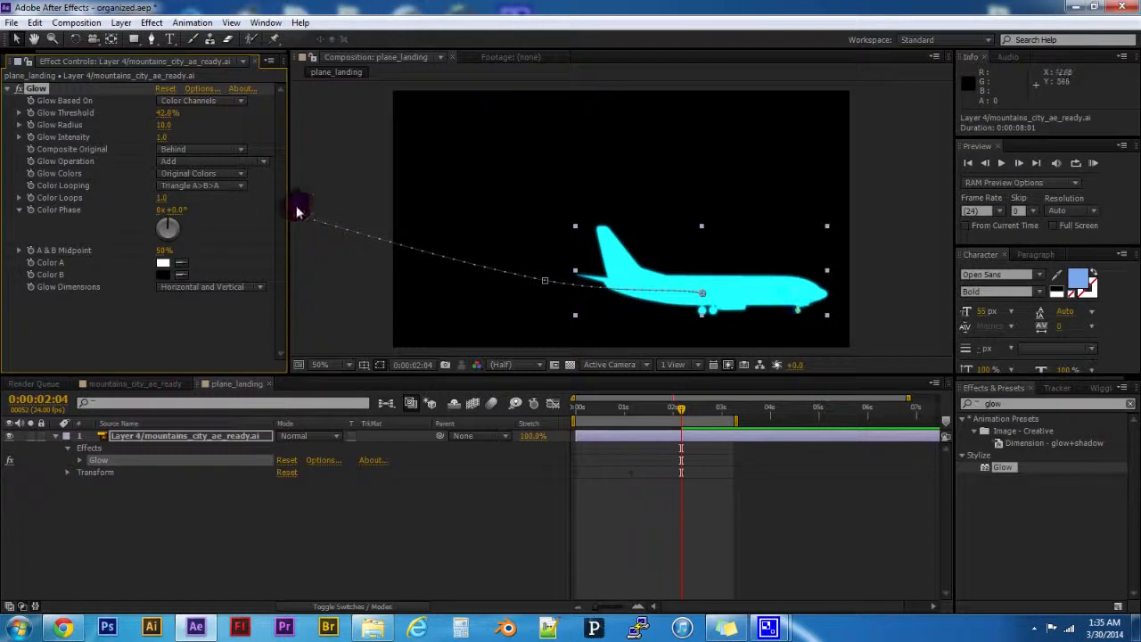
left_click(20, 90)
left_click(19, 90)
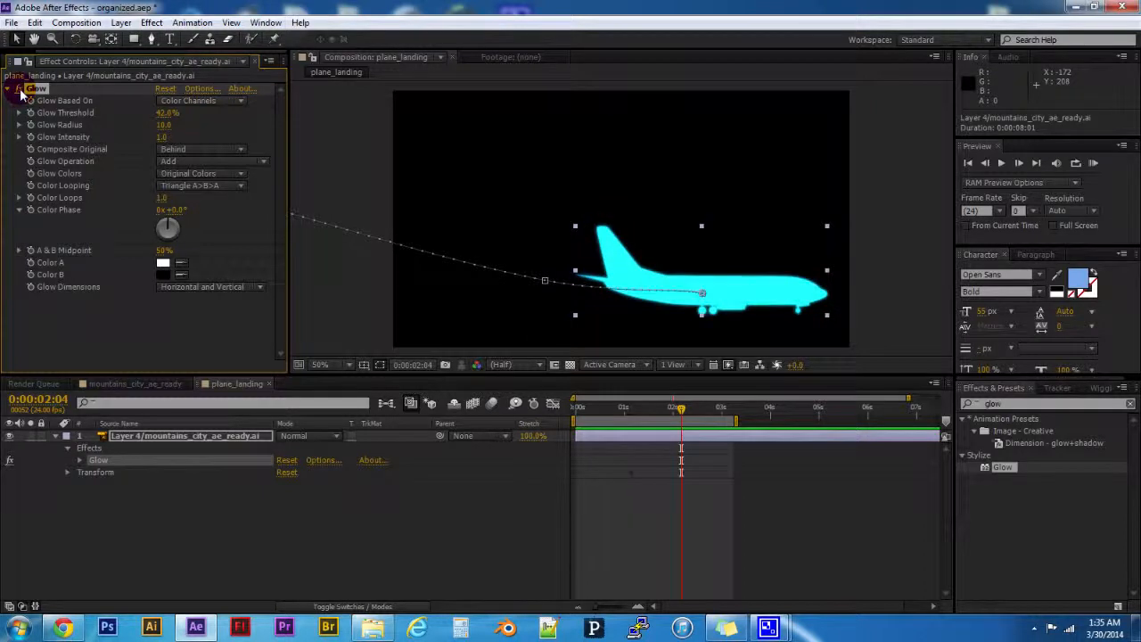
left_click(19, 90)
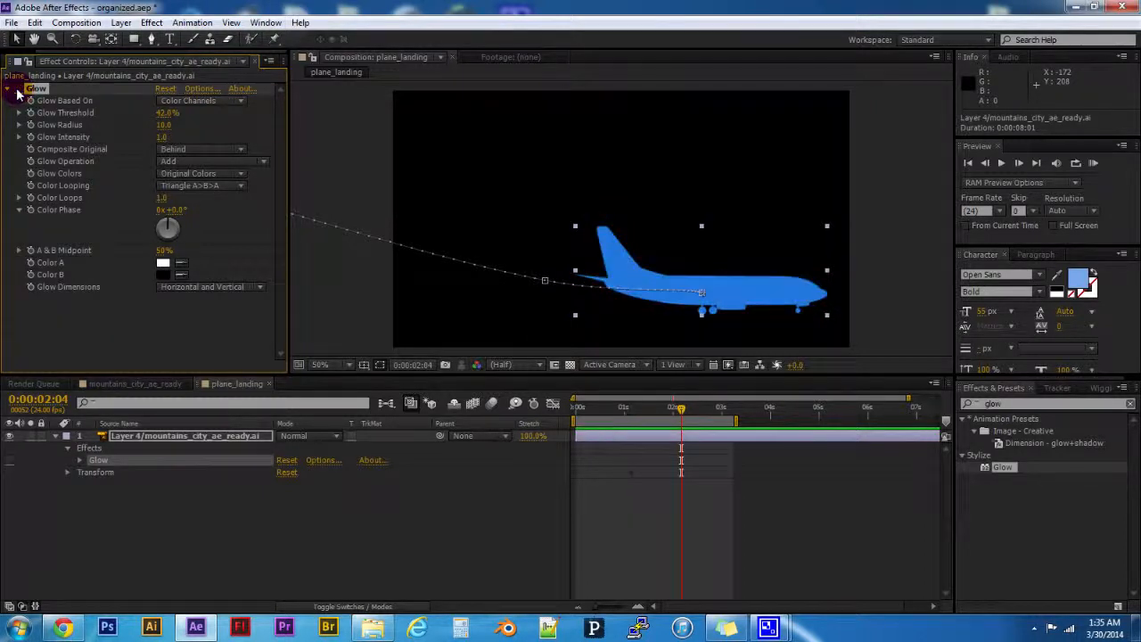
left_click(18, 90)
left_click(19, 90)
left_click(19, 90)
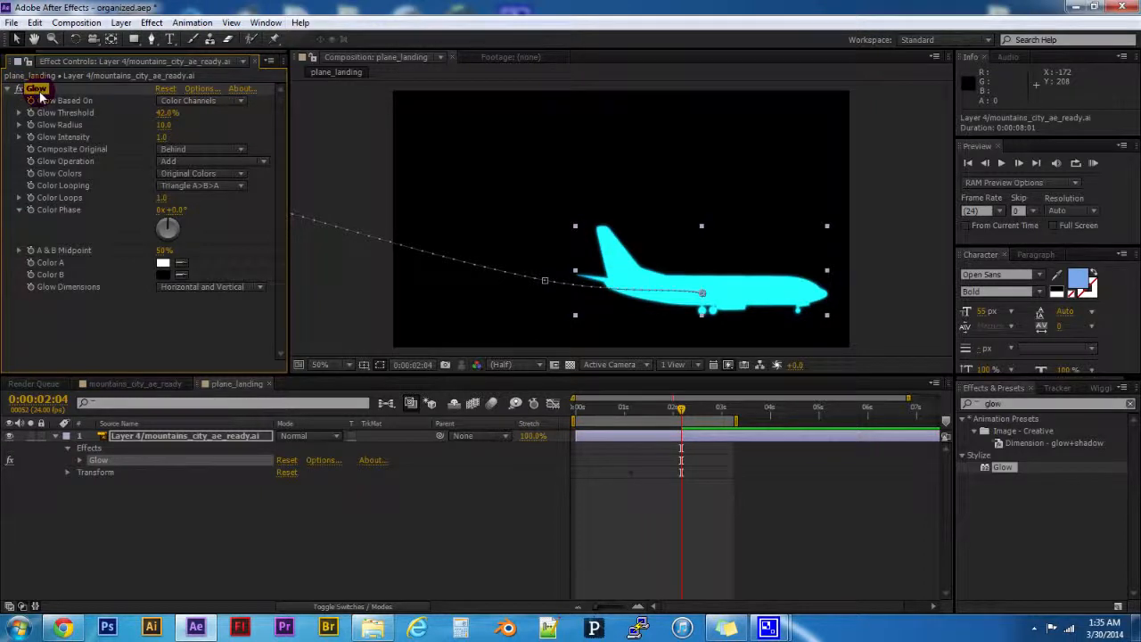
key("Delete")
- Search the effects for "cc comp" and apply CC Composite to the airplane layer
left_click(991, 404)
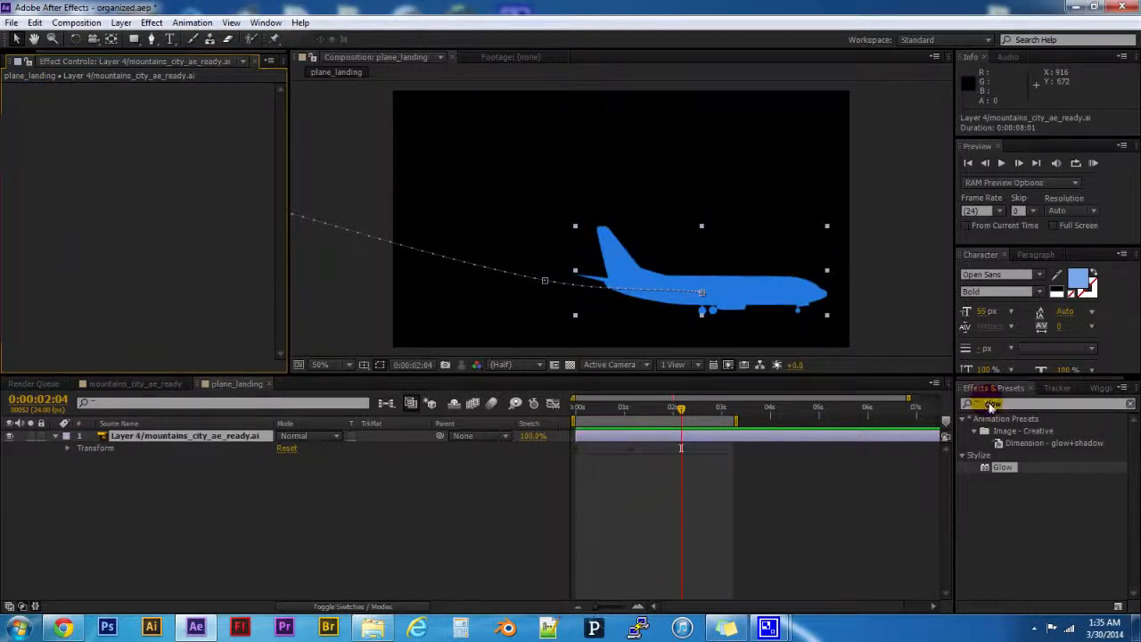
left_click_drag(1008, 405, 963, 404)
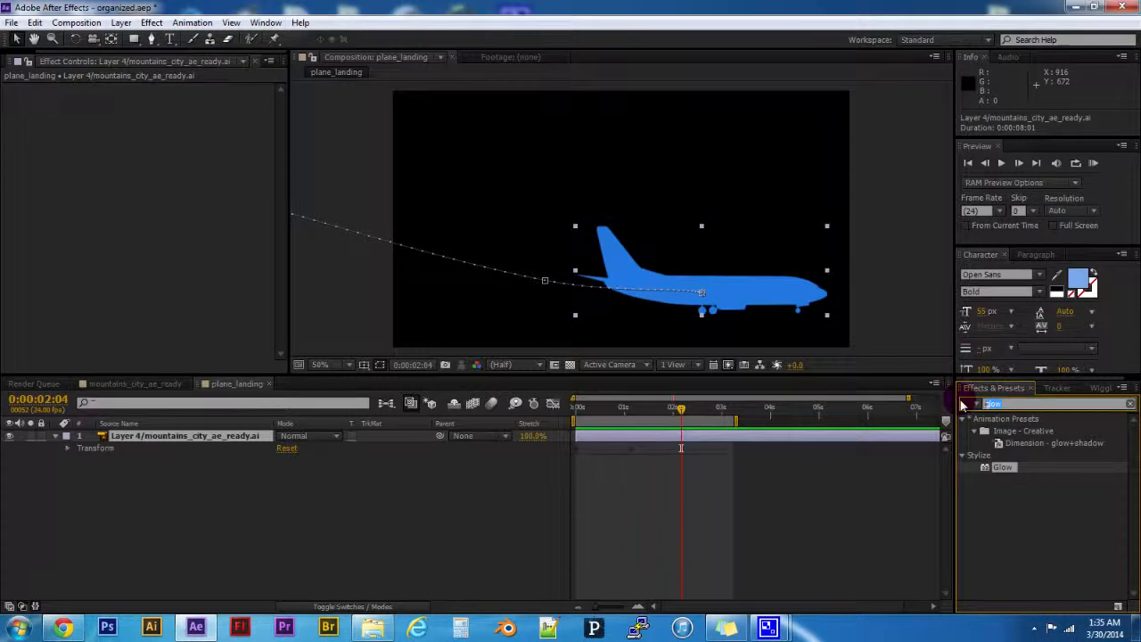
type("cc comp")
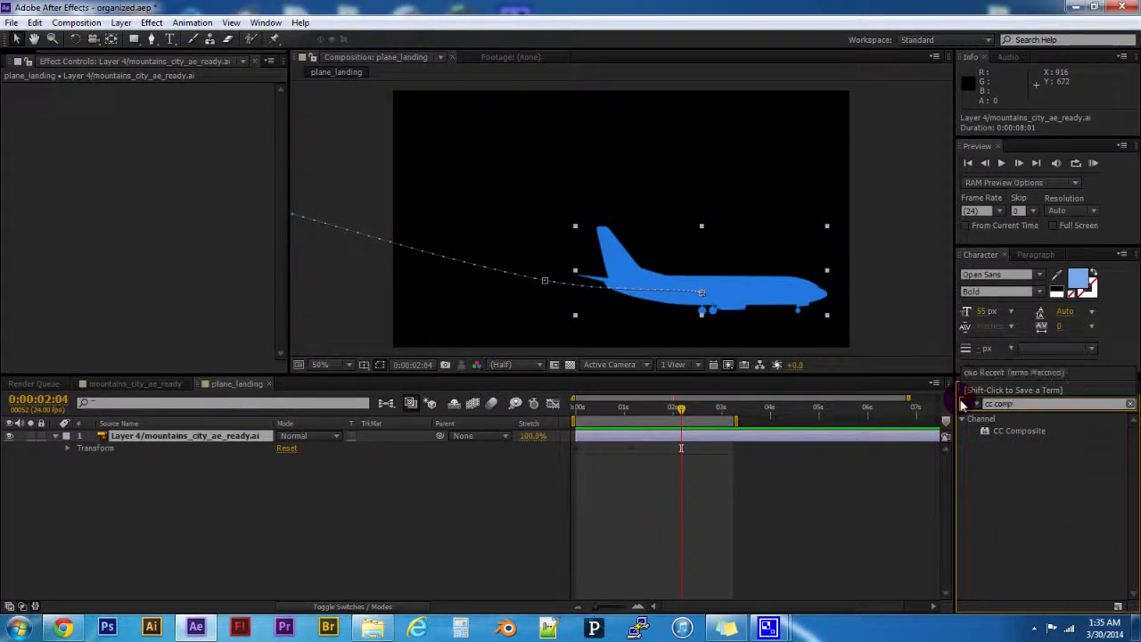
double_click(998, 430)
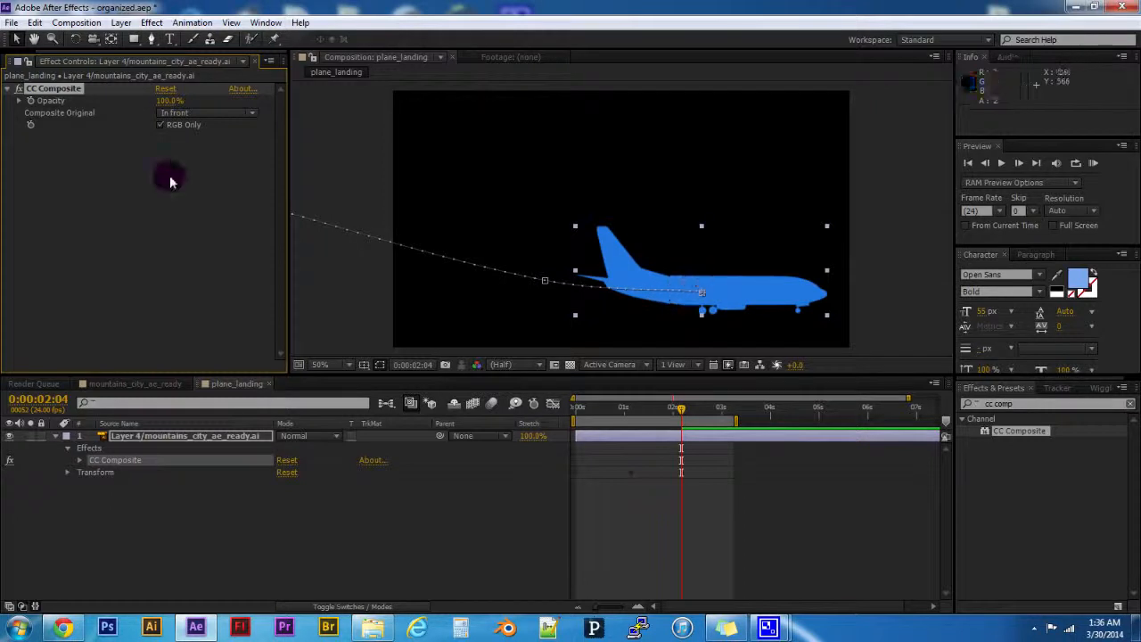
- Try the Add and Multiply modes for the CC Composite's Composite Original setting
left_click(173, 113)
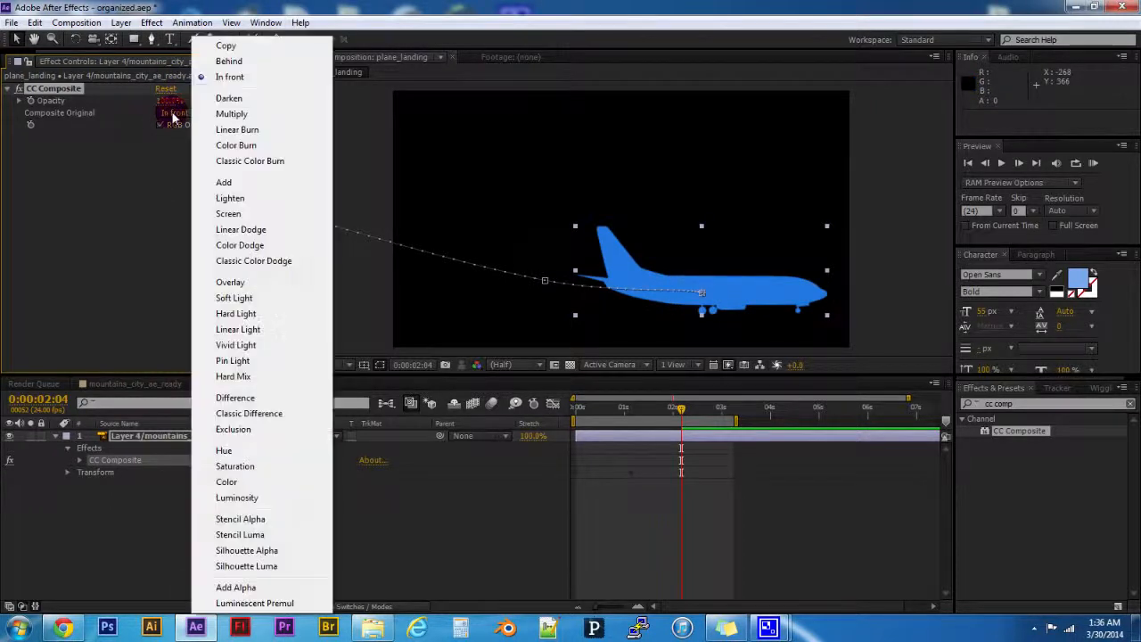
left_click(222, 183)
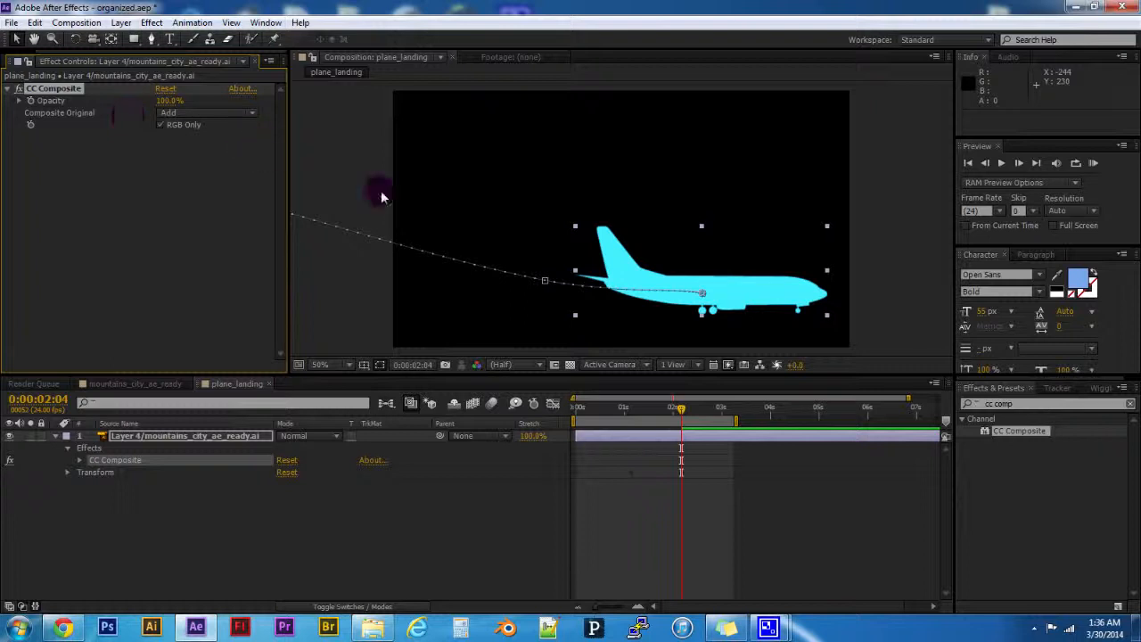
left_click(175, 113)
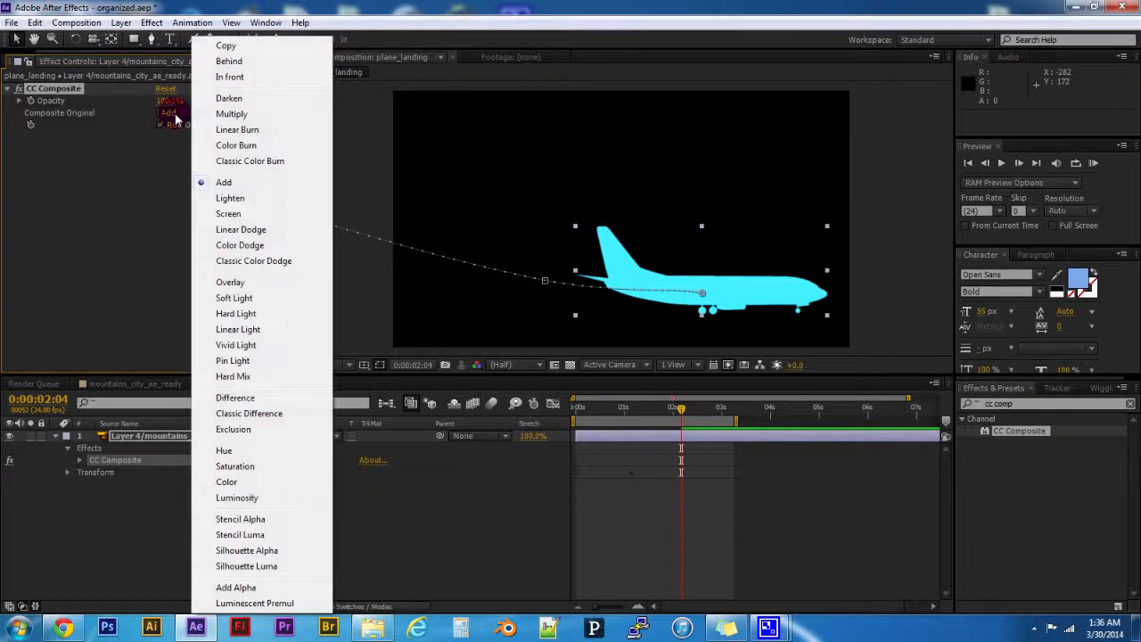
left_click(229, 116)
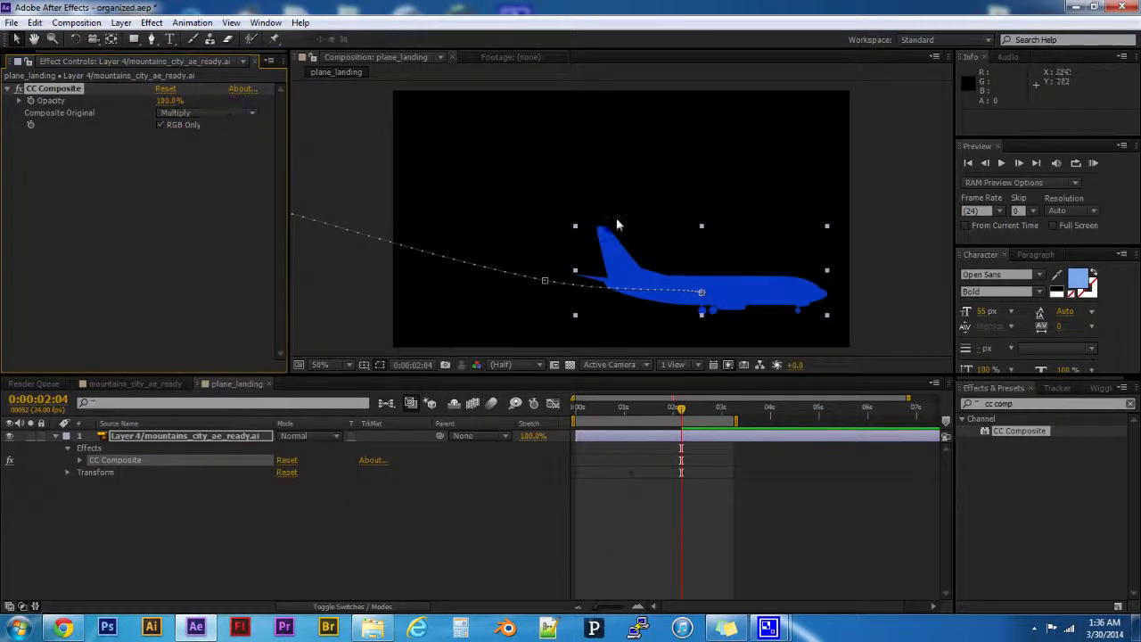
- Set the CC Composite's Composite Original to Screen with Opacity at 100.0%
left_click(204, 112)
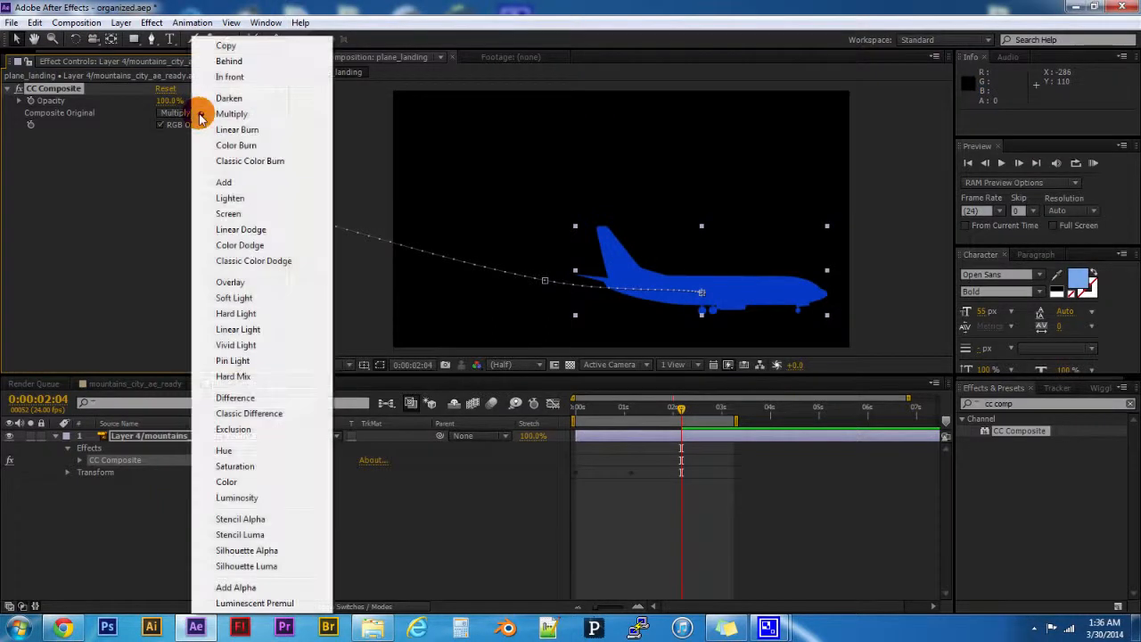
left_click(227, 213)
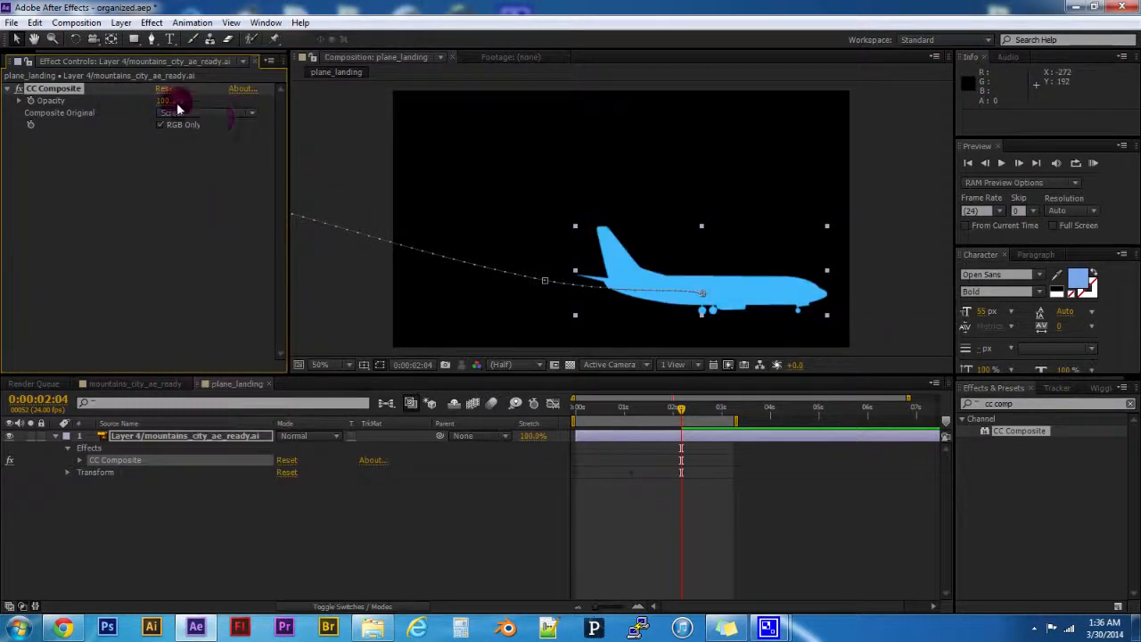
left_click_drag(172, 105, 398, 113)
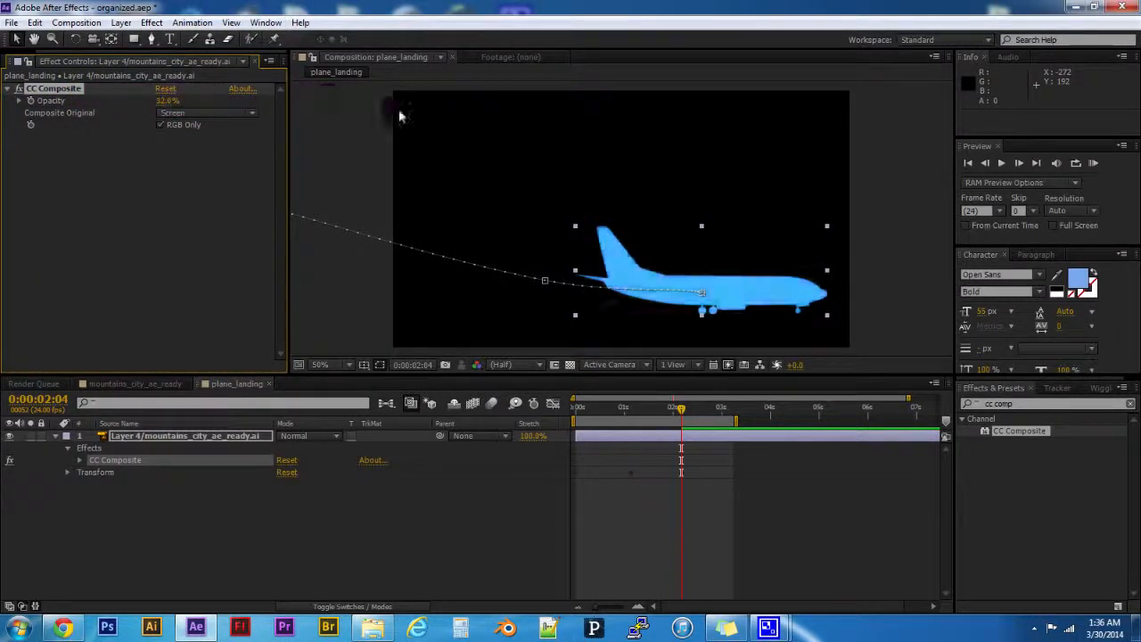
- Delete the CC Composite effect from the airplane layer
left_click_drag(170, 101, 327, 112)
left_click(77, 90)
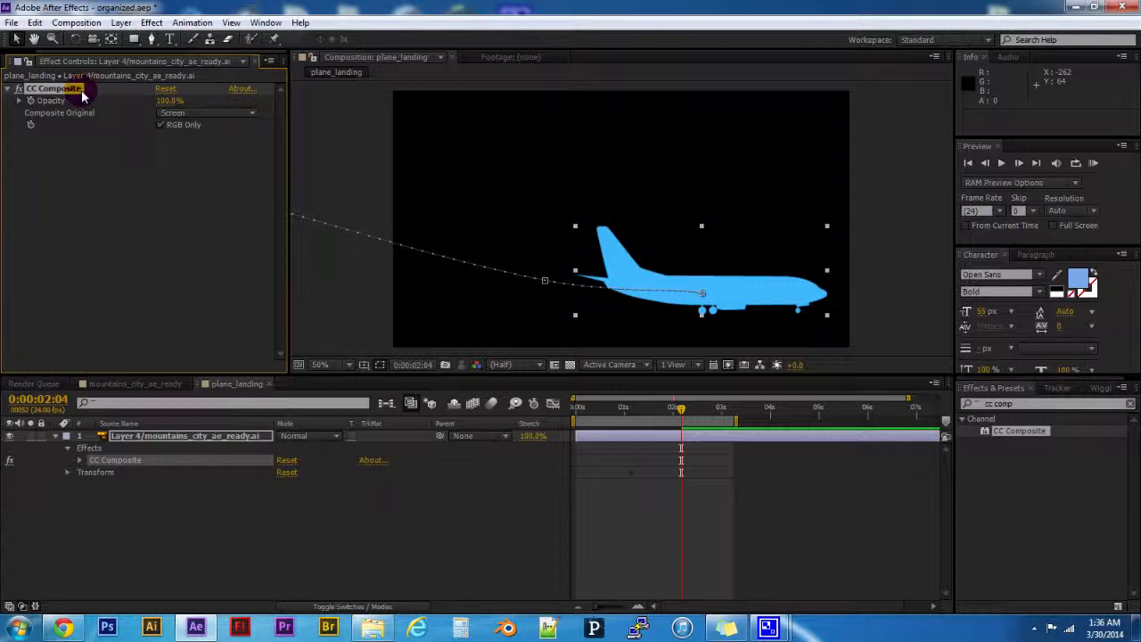
key("Delete")
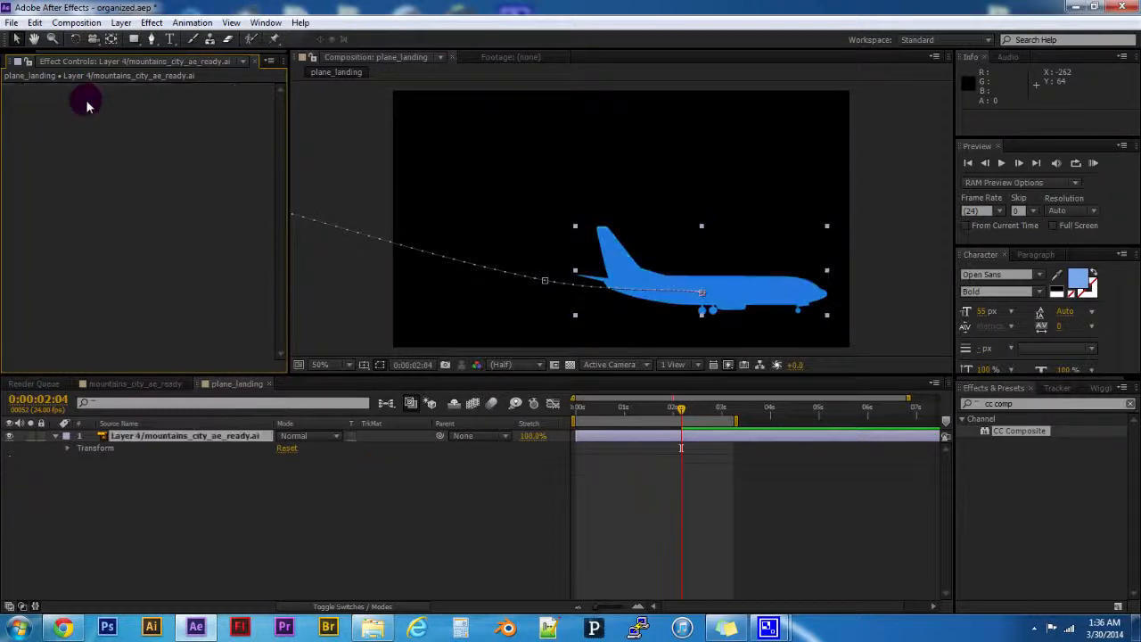
- Apply the Invert effect from the Channel category to the airplane layer to preview it, and delete the effect
left_click(963, 419)
left_click(962, 419)
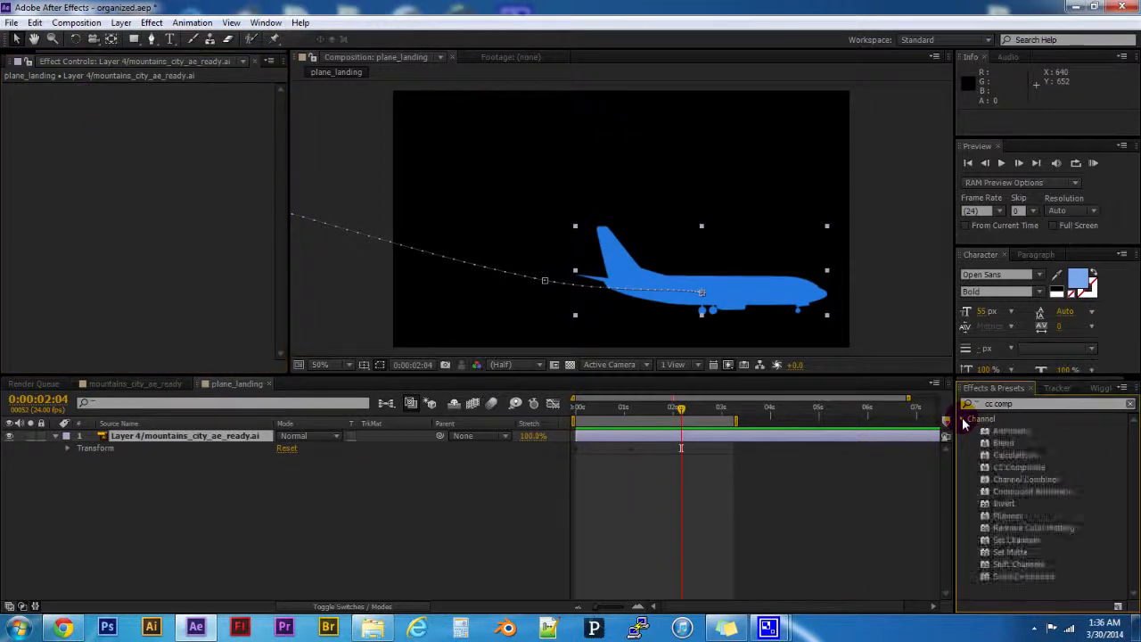
left_click(1009, 505)
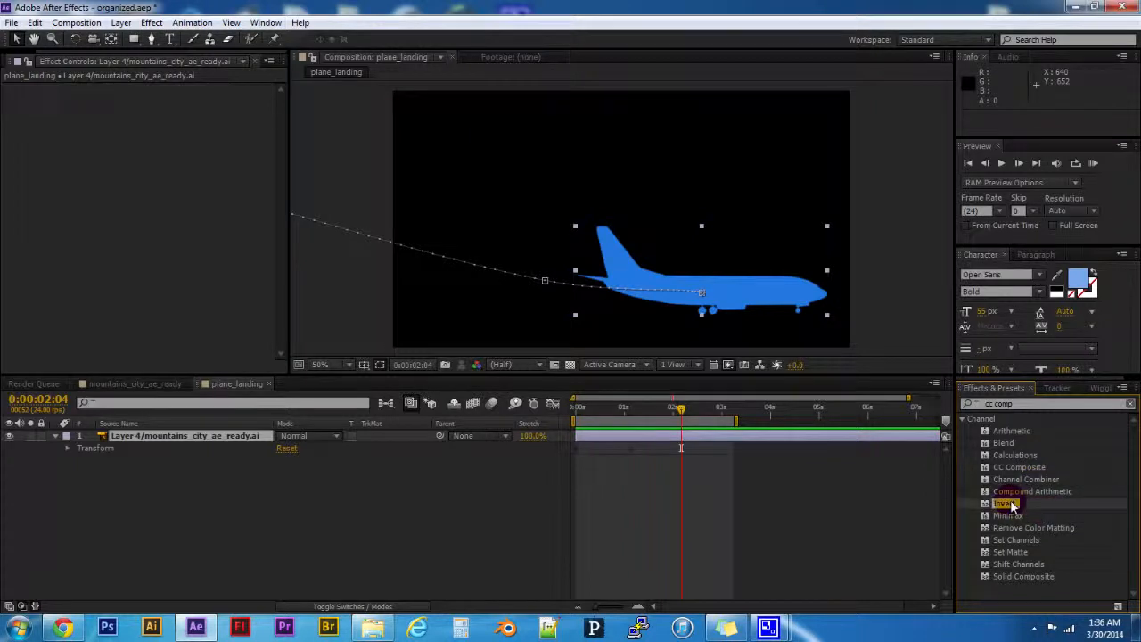
double_click(1011, 506)
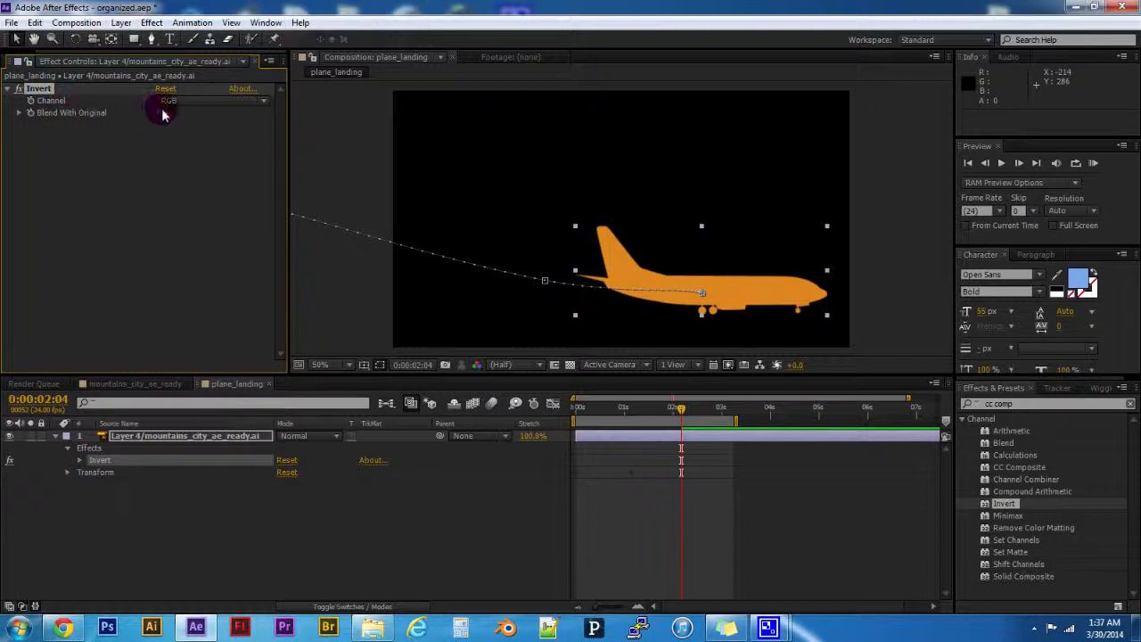
mouse_move(161, 120)
left_mouse_down()
mouse_move(232, 112)
mouse_move(145, 122)
left_mouse_up()
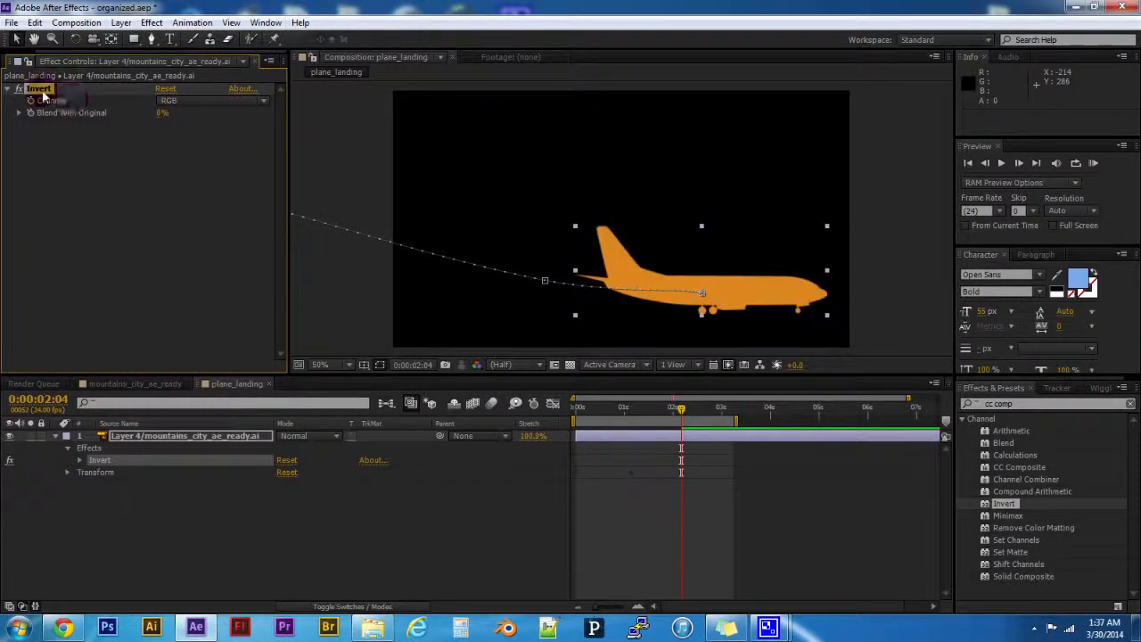
key("Delete")
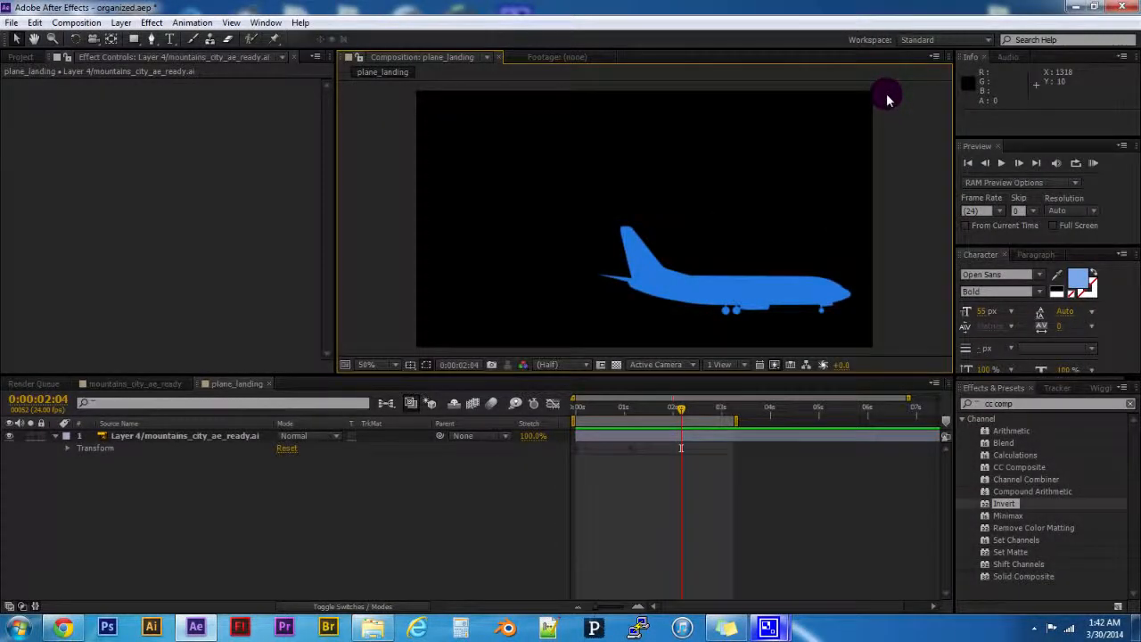
- Create a new composition named myvideo and add the rep_rap2.mp4 footage to it as a layer
left_click(729, 303)
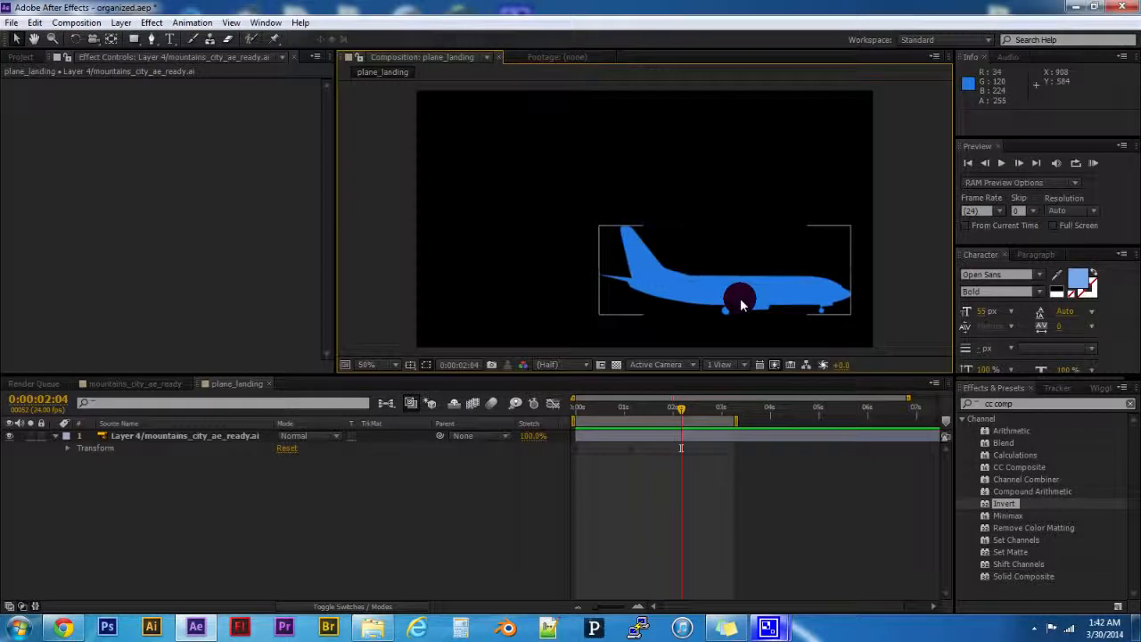
left_click(183, 156)
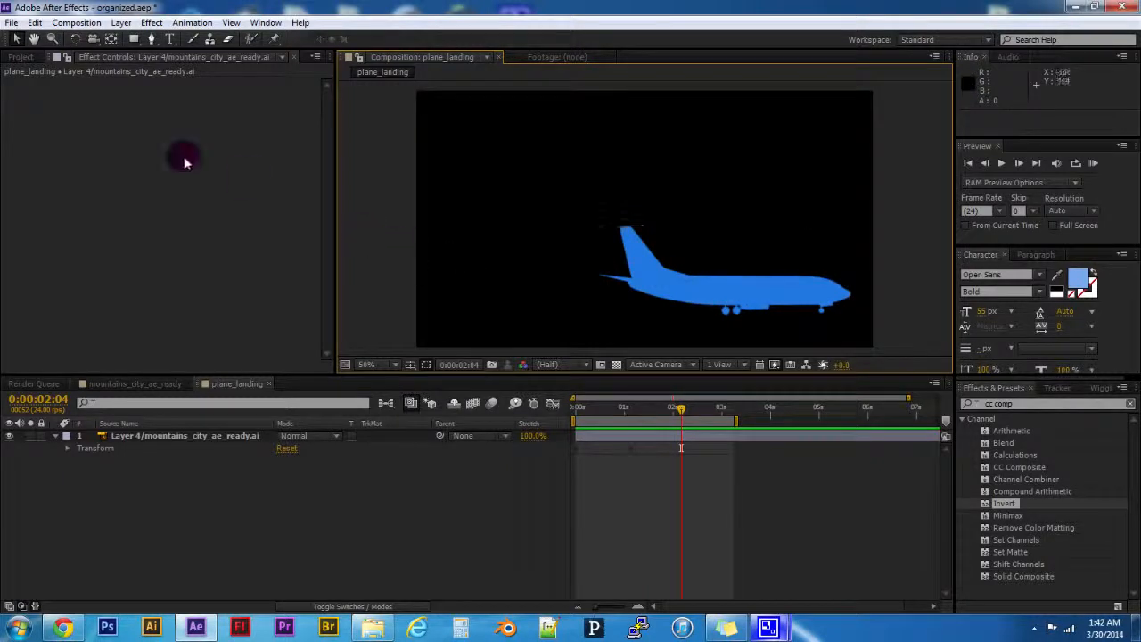
left_click(18, 57)
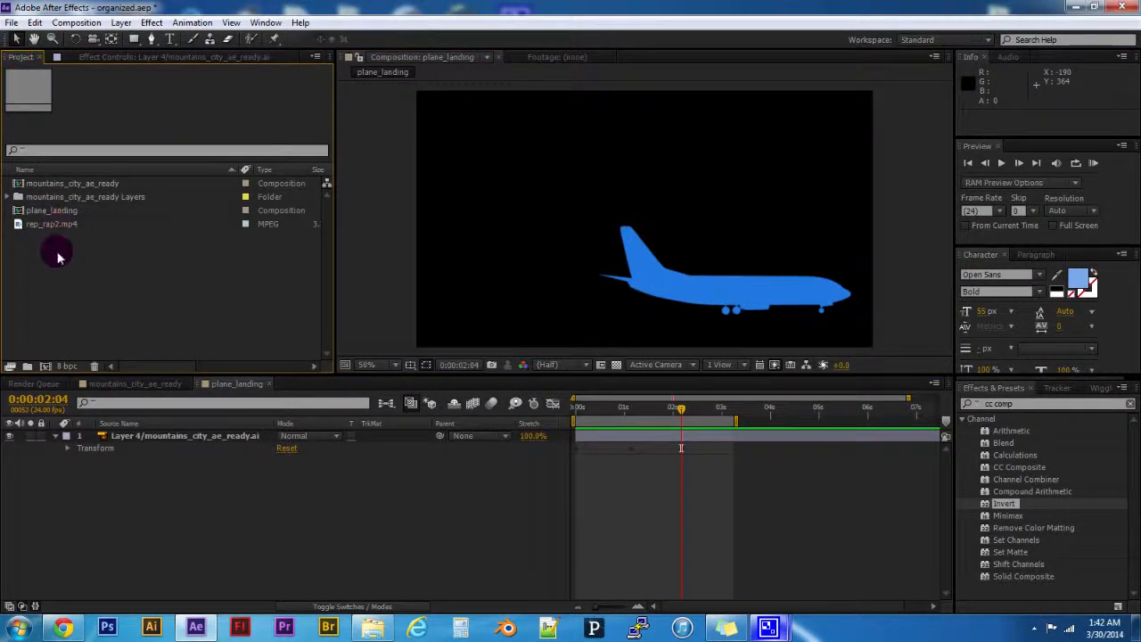
left_click(44, 365)
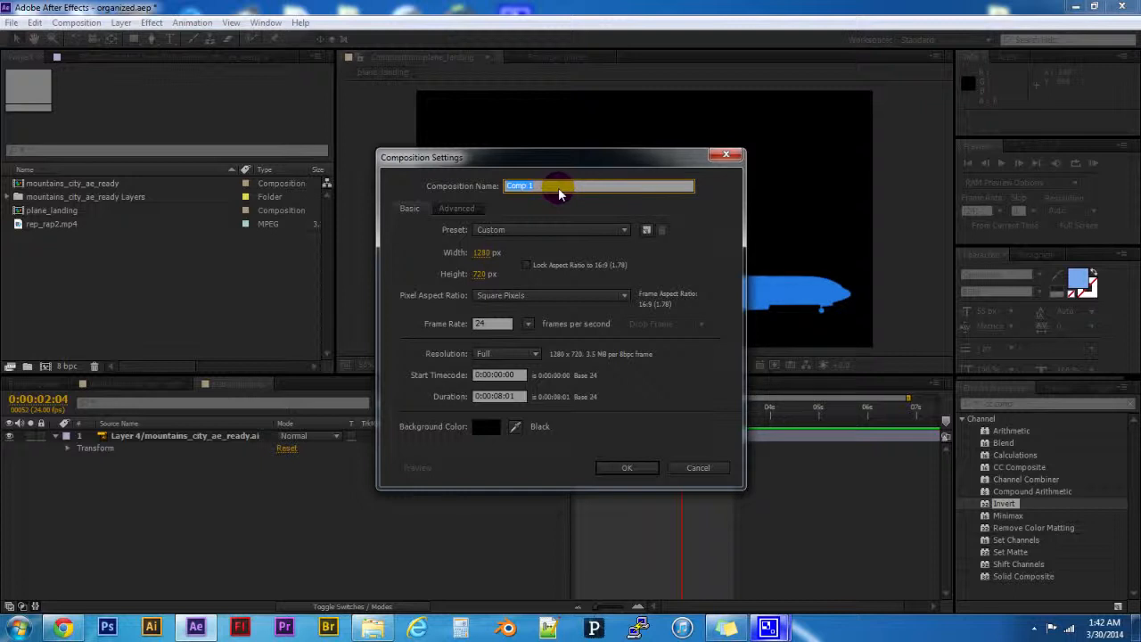
type("myvideo")
key("Return")
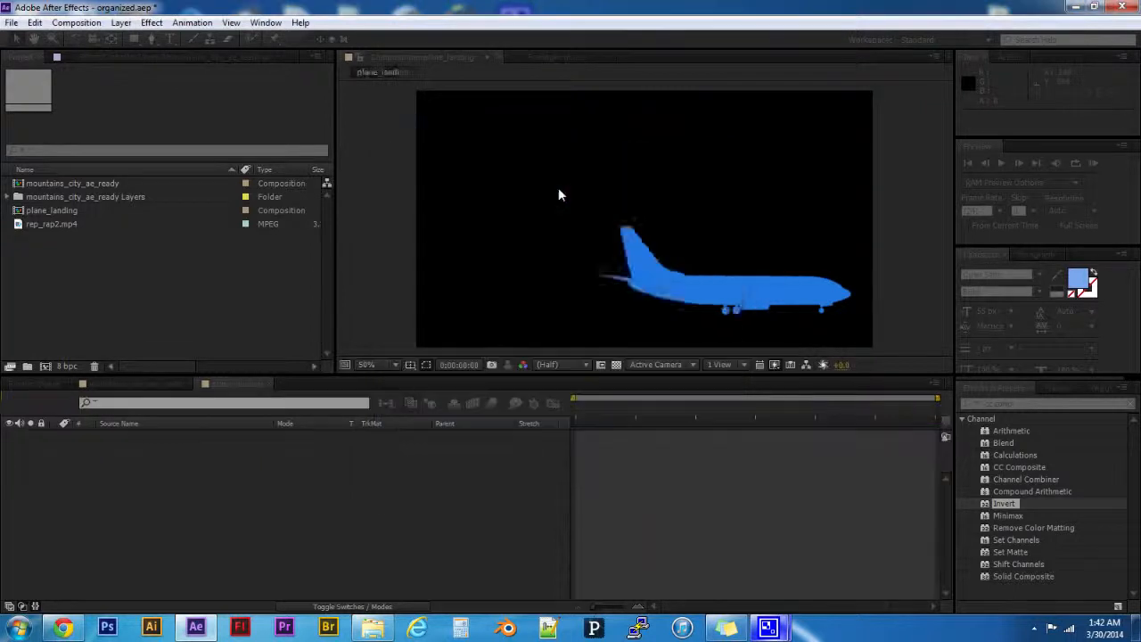
left_click_drag(57, 239, 160, 459)
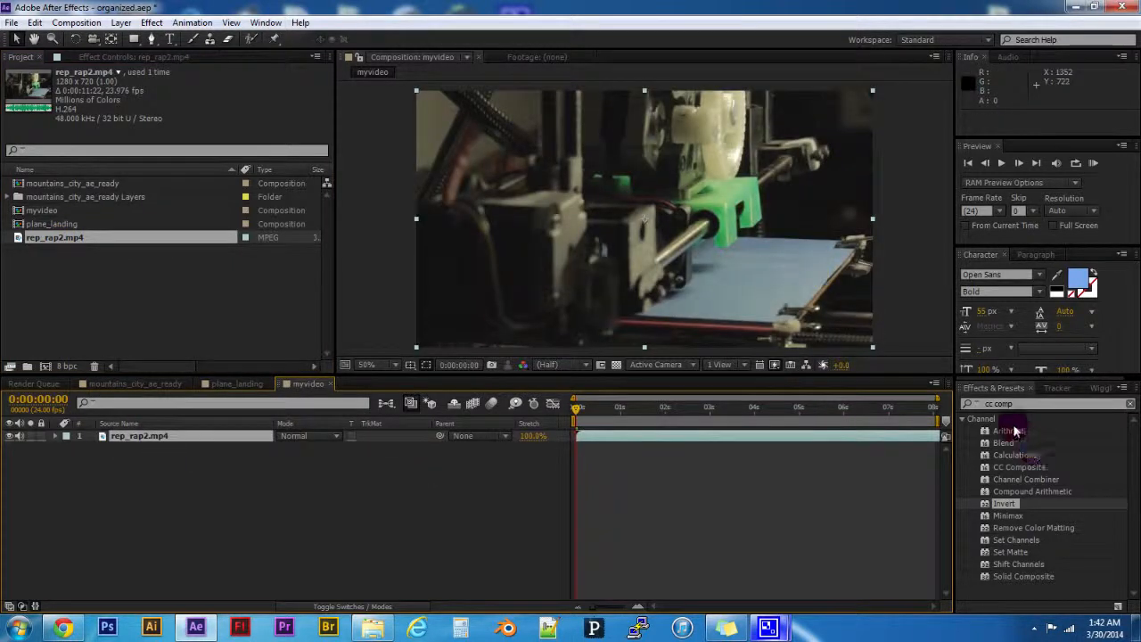
- Search the effects for "colora" and apply Colorama to the rep_rap2.mp4 layer
left_click(1020, 404)
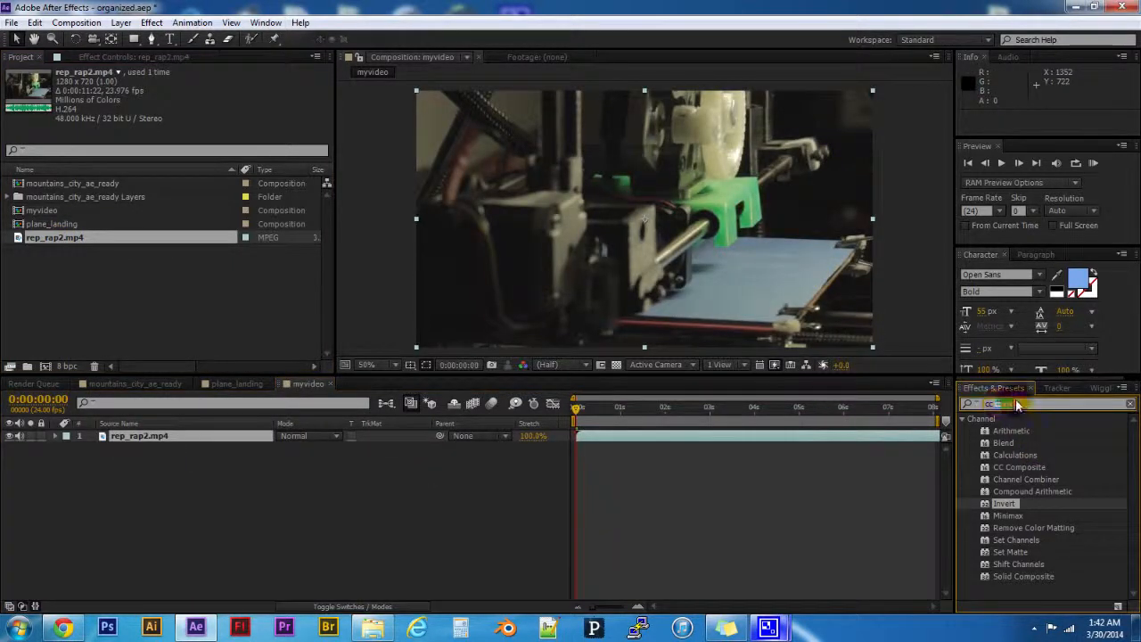
left_click_drag(1017, 406, 940, 402)
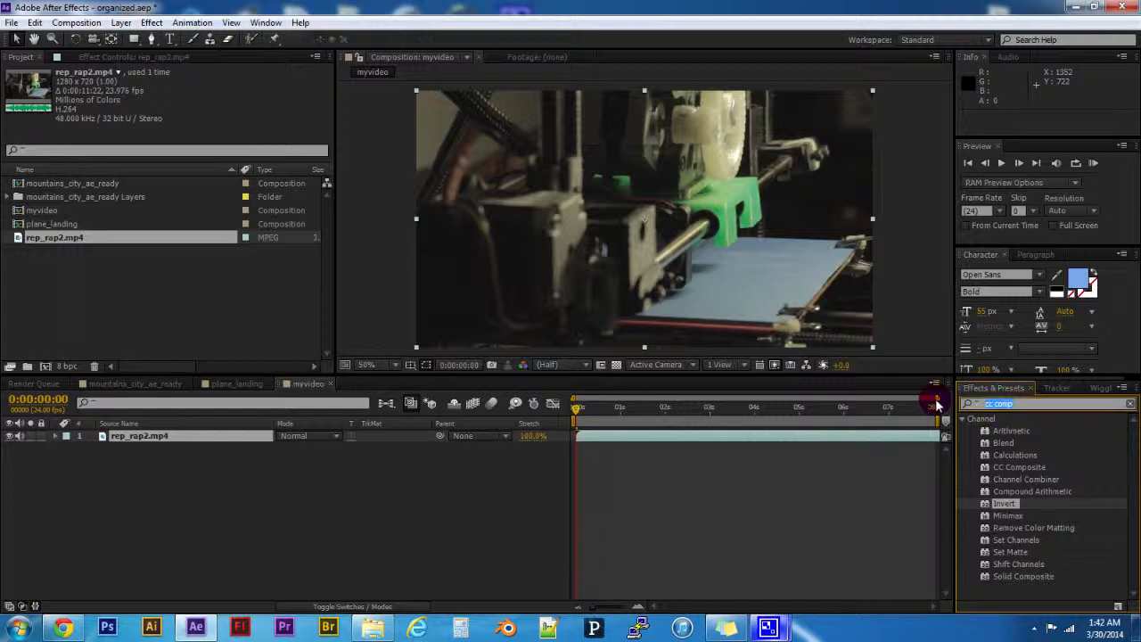
type("colora")
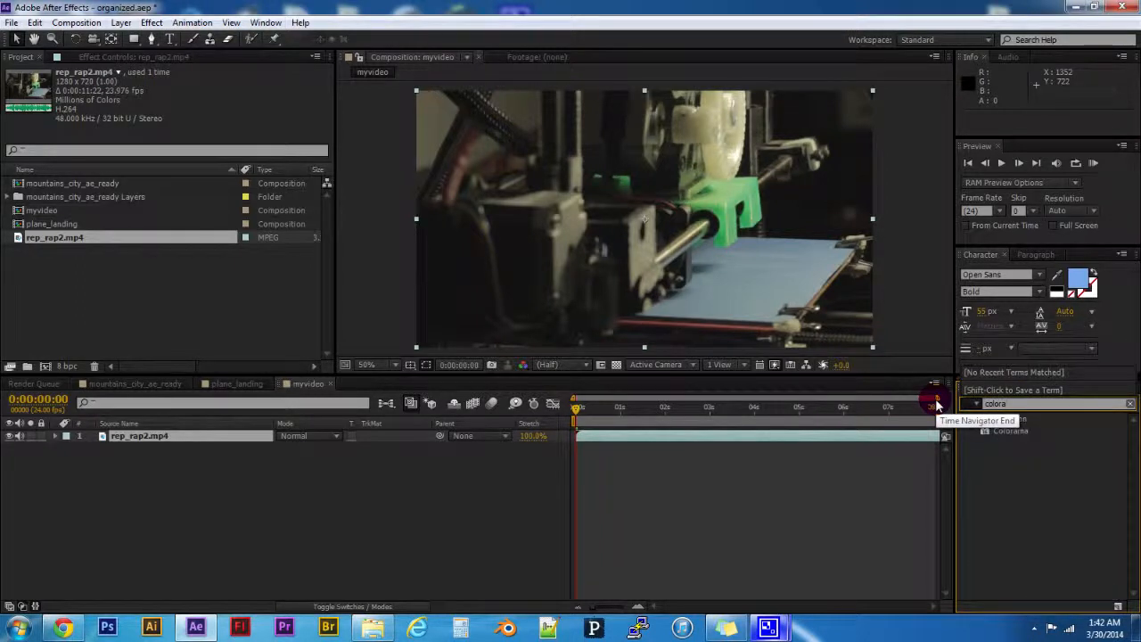
double_click(1001, 431)
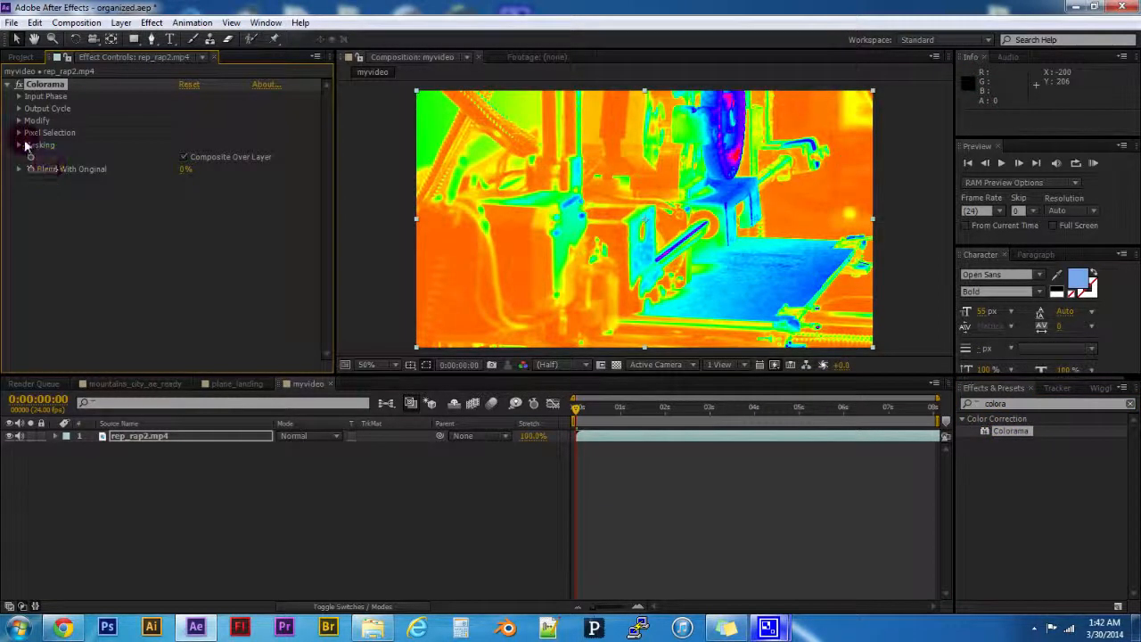
- Expand Colorama's Input Phase and Output Cycle settings and try the Ramp Blue and Copper preset palettes
left_click(19, 97)
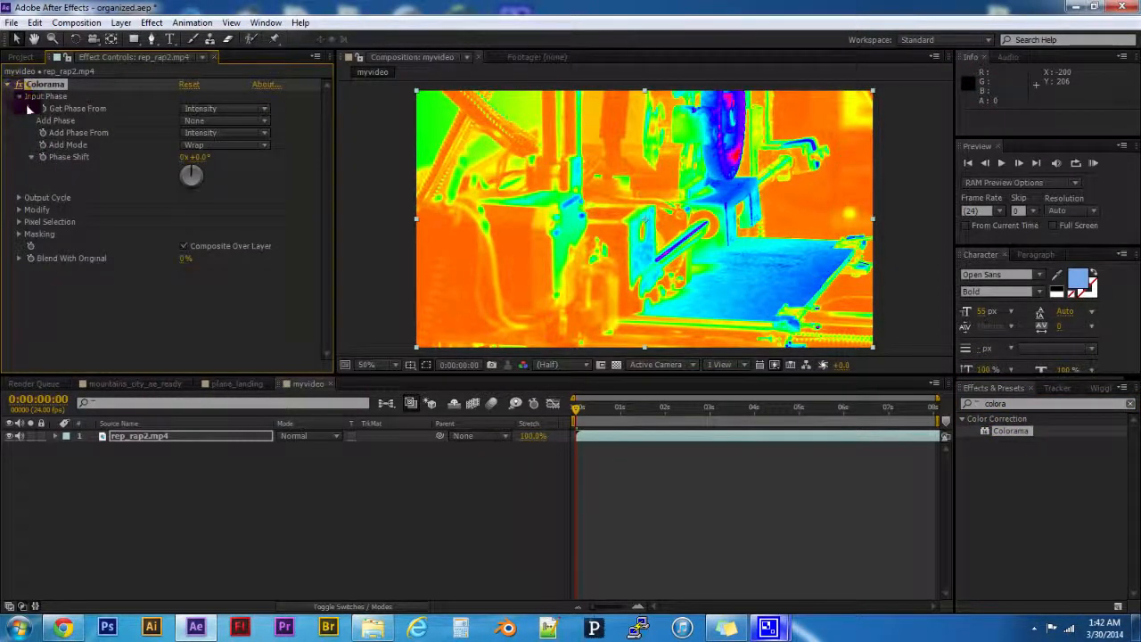
left_click(18, 198)
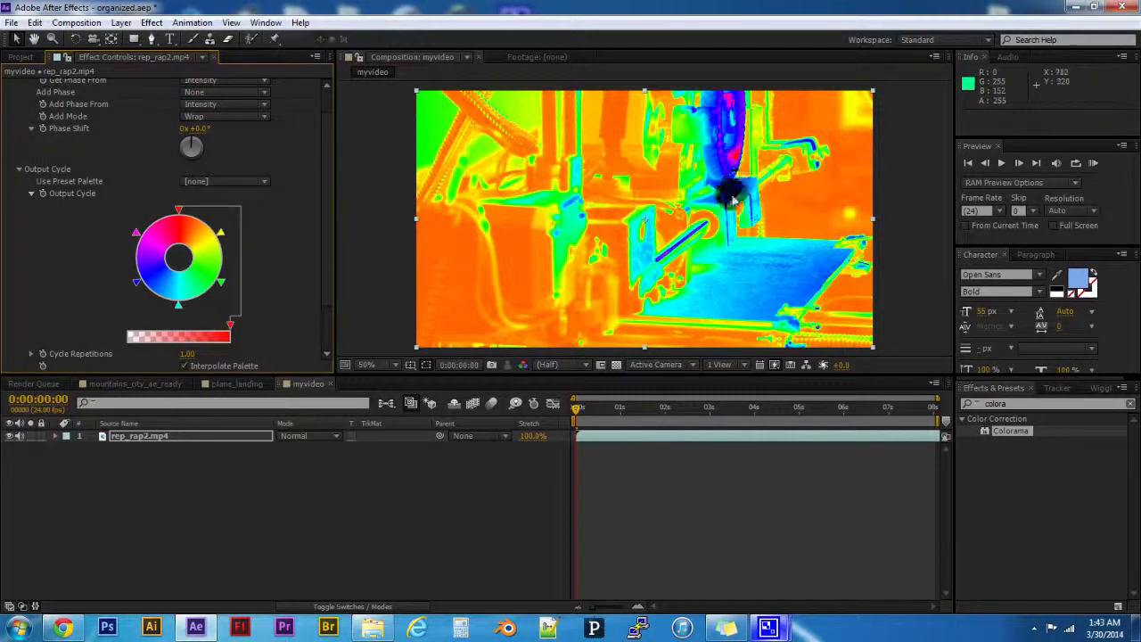
left_click(214, 181)
left_click(223, 174)
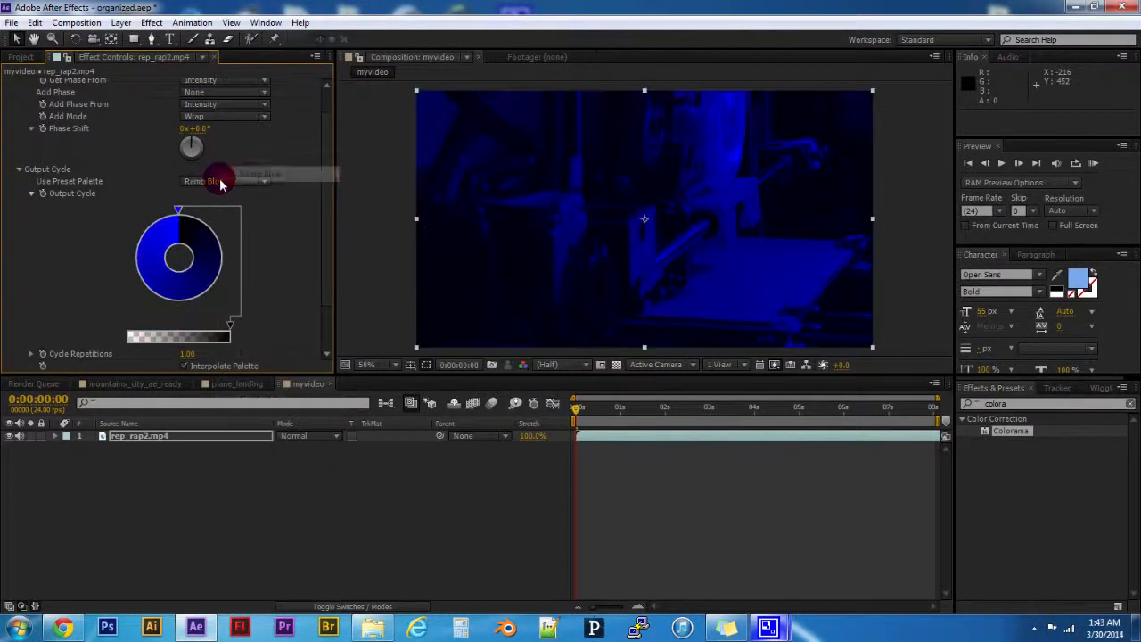
left_click(219, 179)
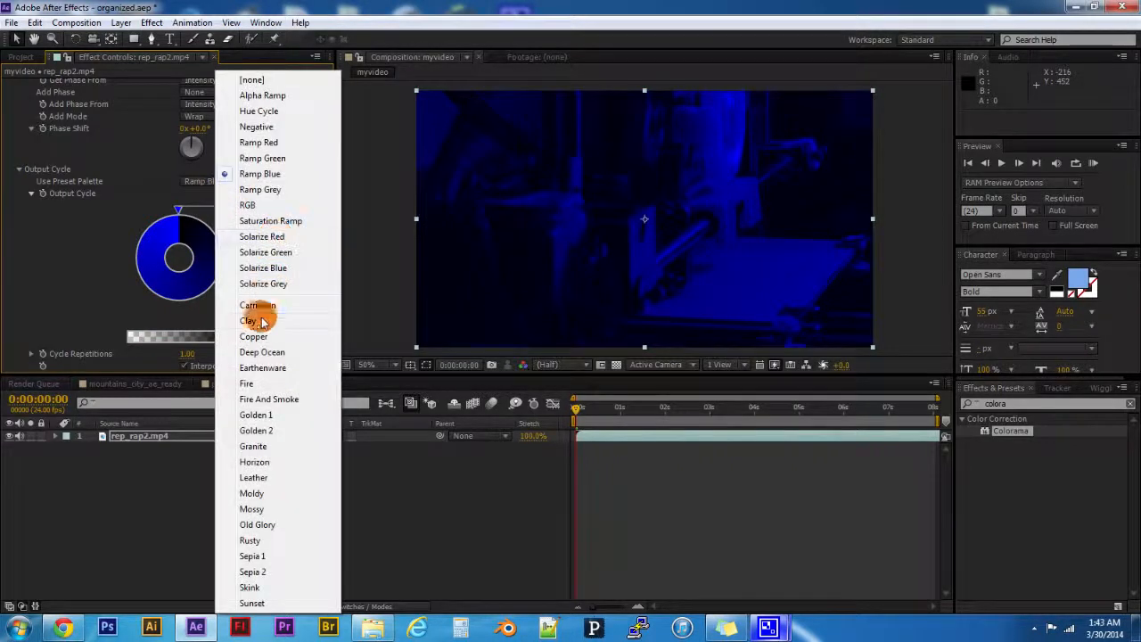
left_click(254, 335)
scroll(258, 331, "up", 1)
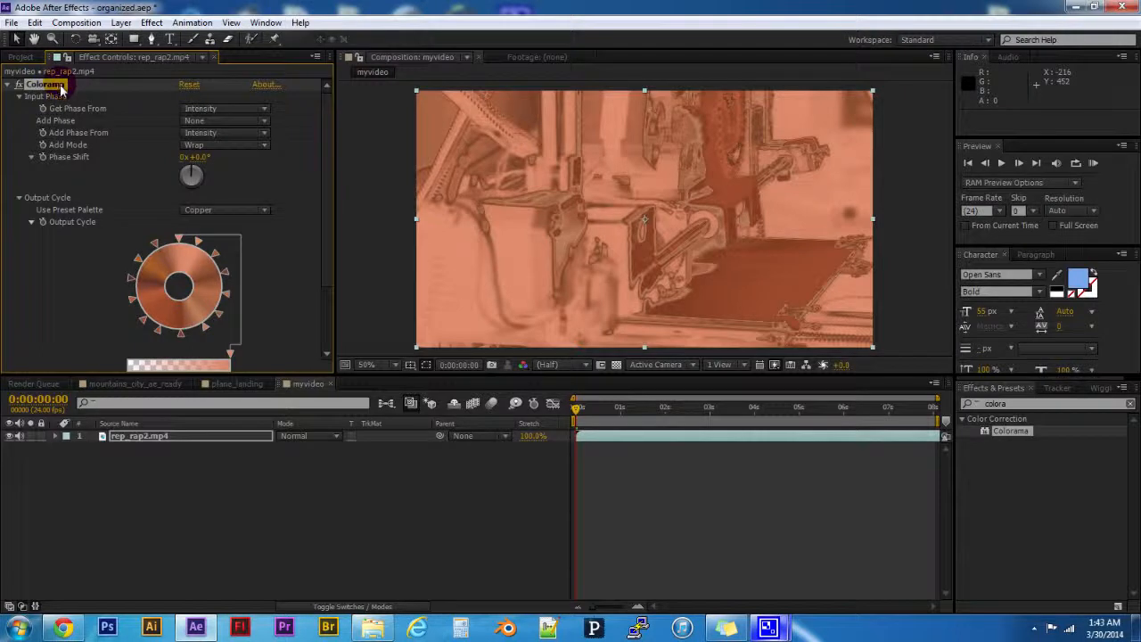
scroll(175, 253, "down", 3)
scroll(174, 233, "up", 3)
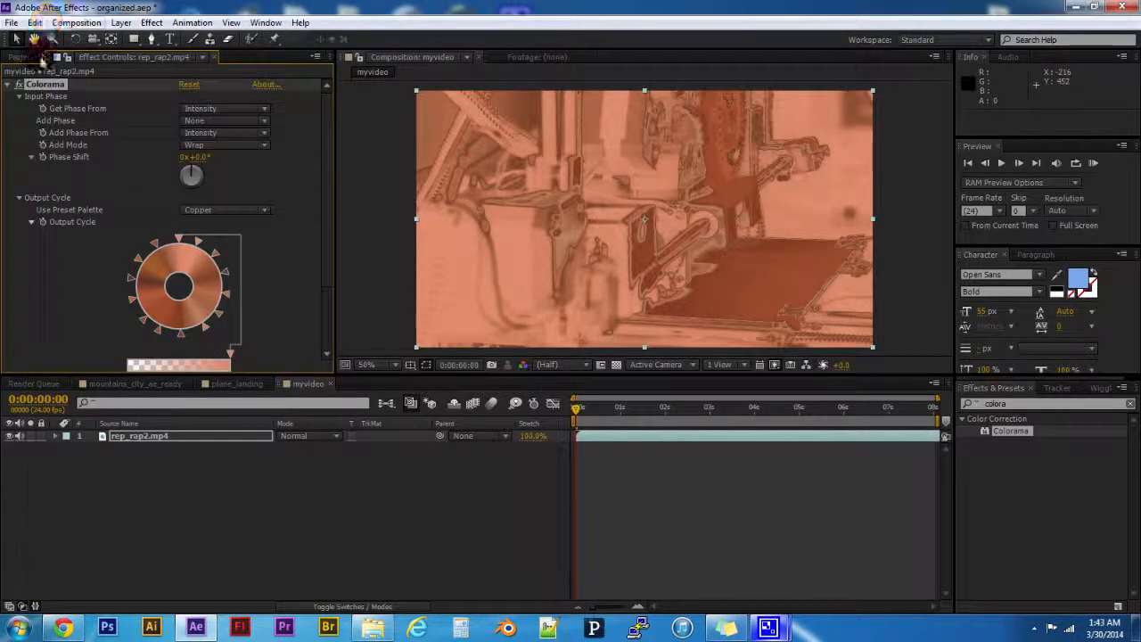
- Try Lightness and Red as the source for Colorama's Get Phase From setting
left_click(8, 85)
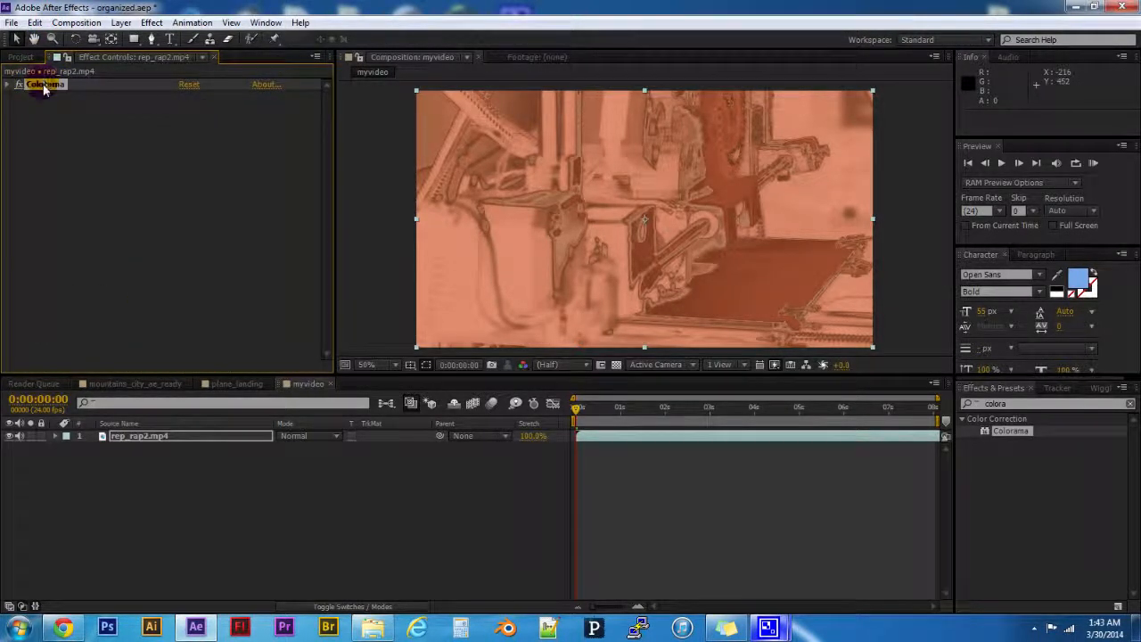
left_click(11, 84)
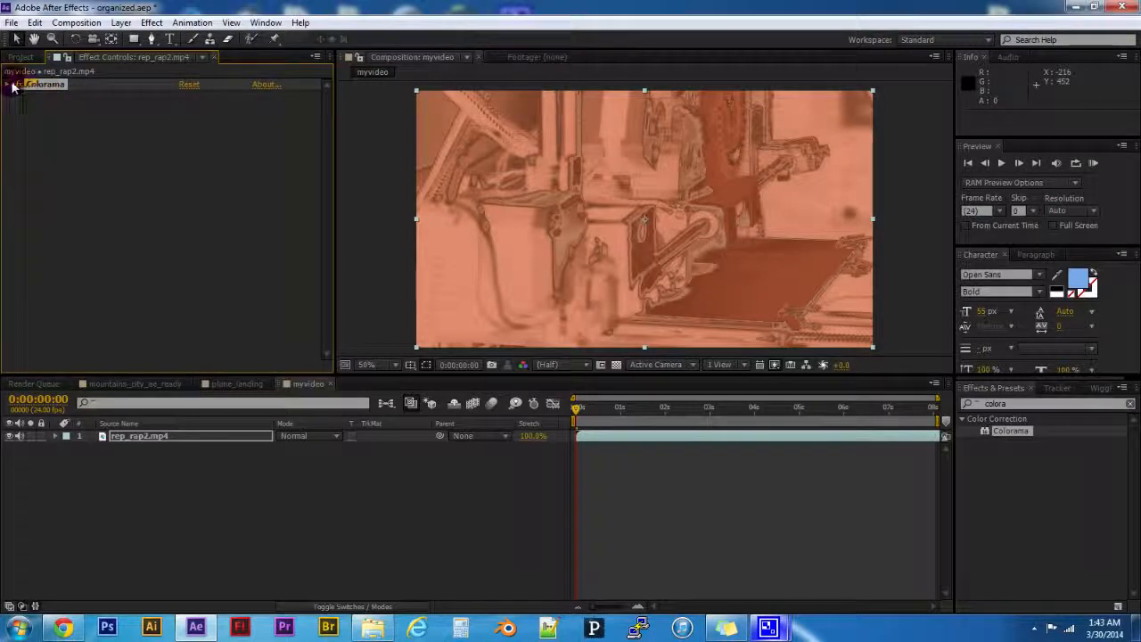
left_click_drag(212, 108, 234, 205)
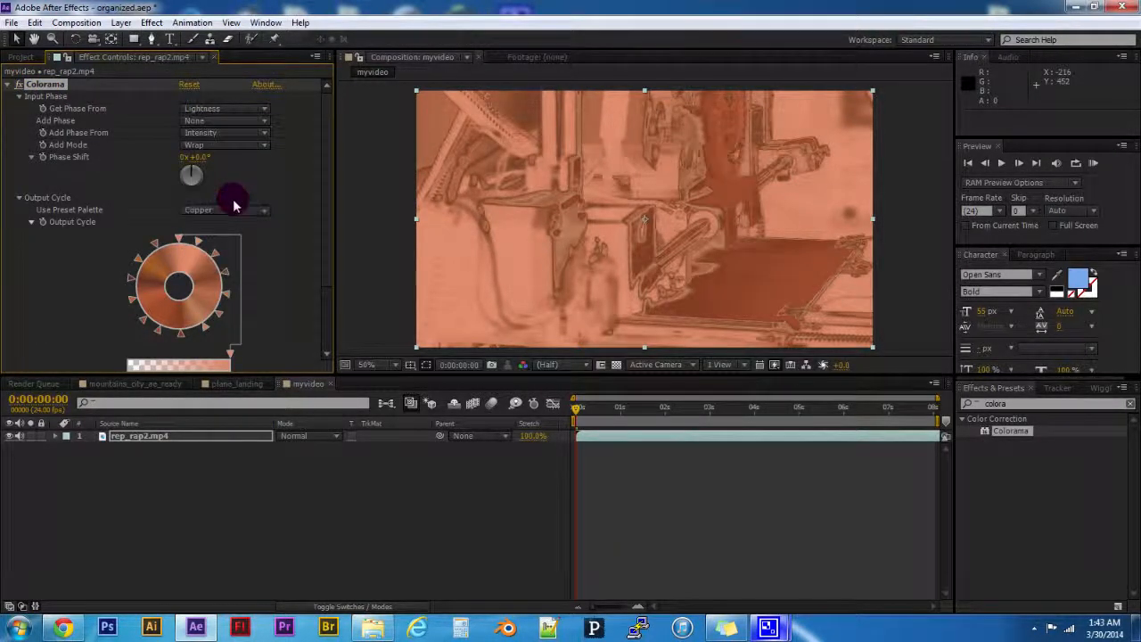
left_click(233, 108)
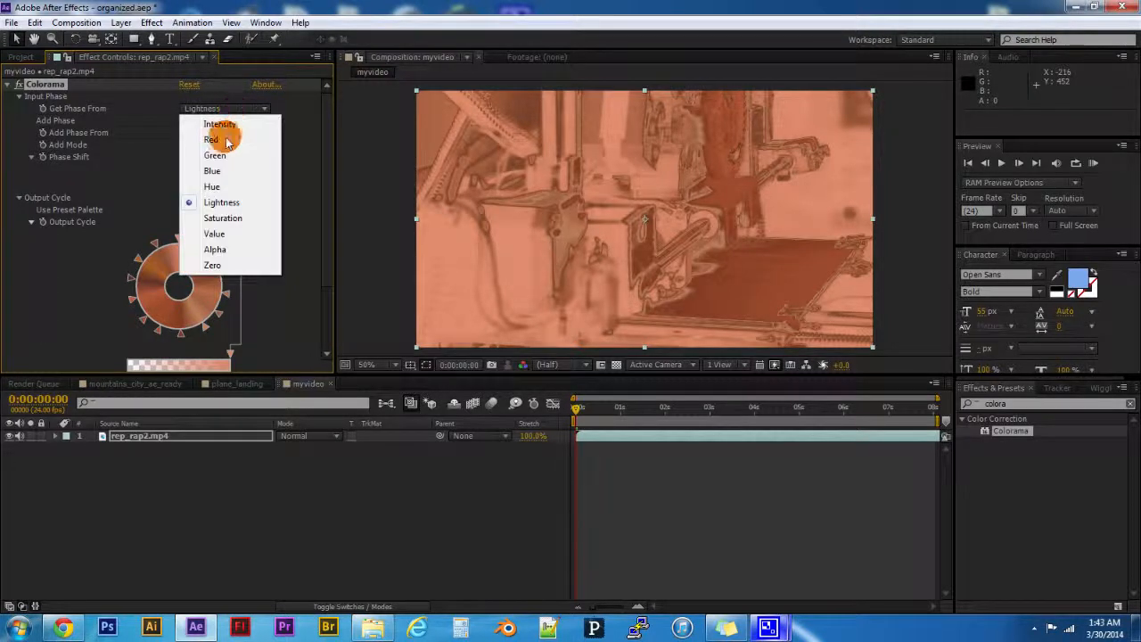
left_click(219, 124)
- Try the Deep Ocean and Alpha Ramp preset palettes for Colorama's Output Cycle
scroll(222, 225, "down", 2)
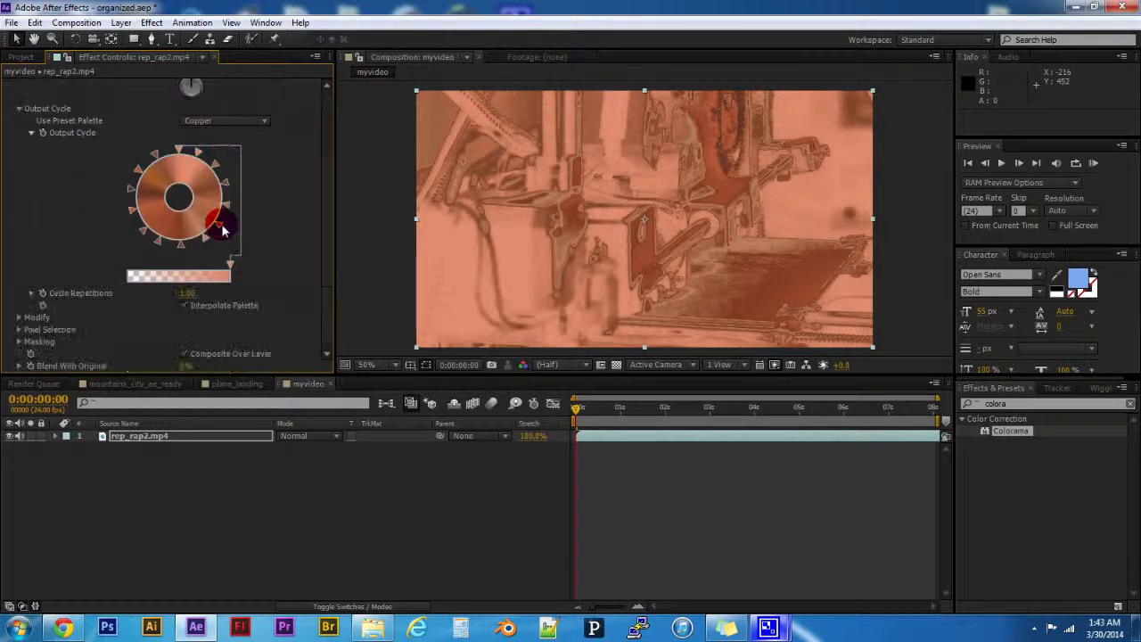
left_click(230, 120)
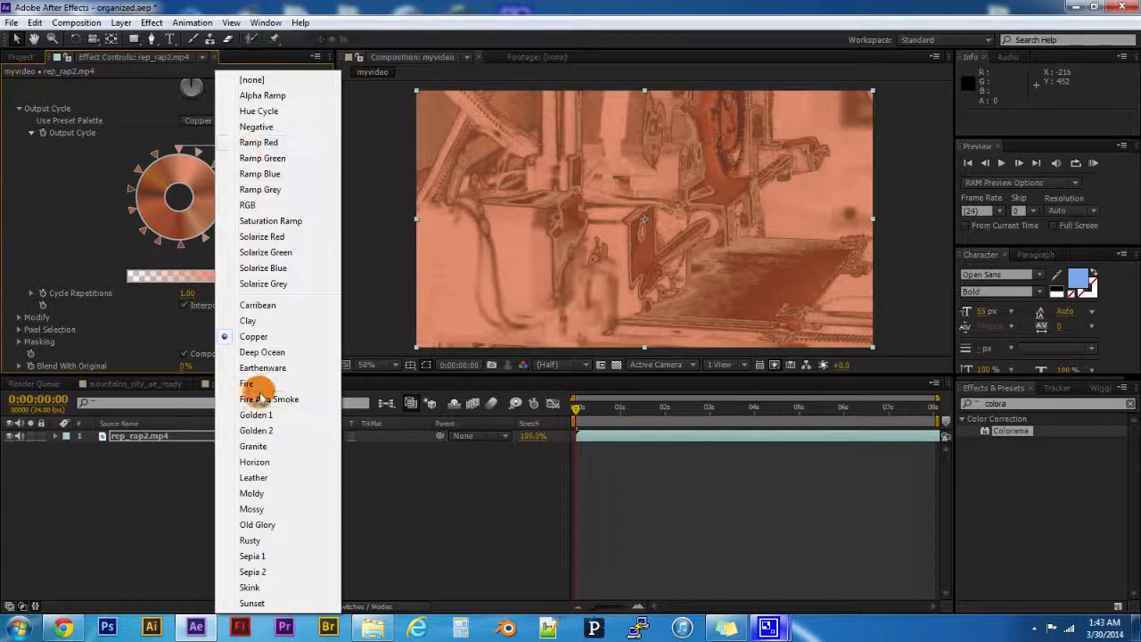
left_click(272, 353)
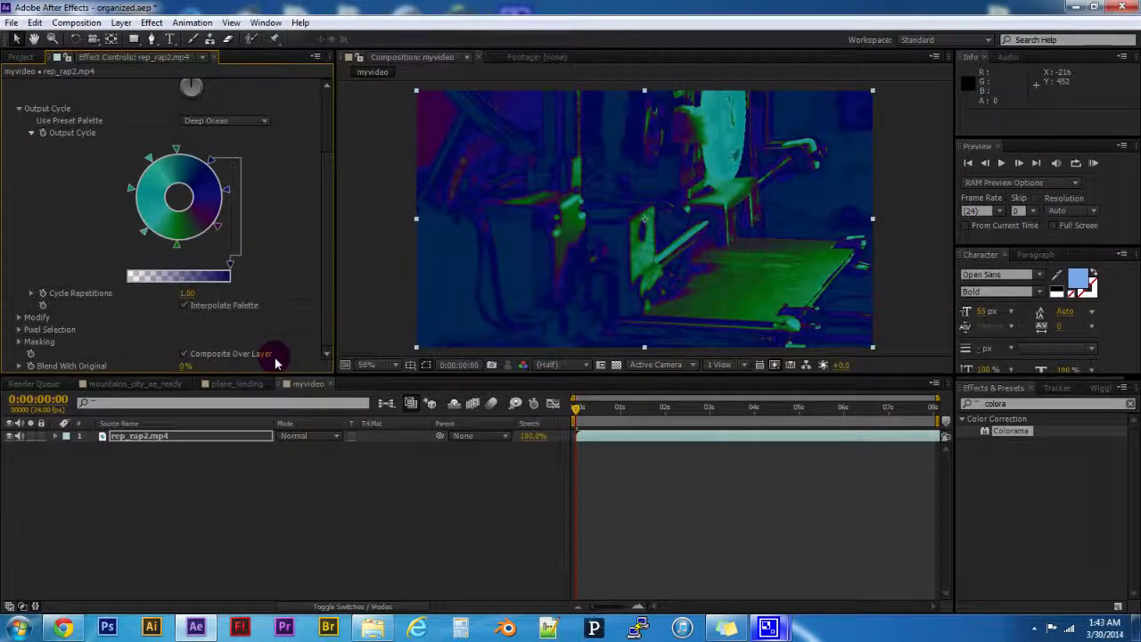
left_click(219, 119)
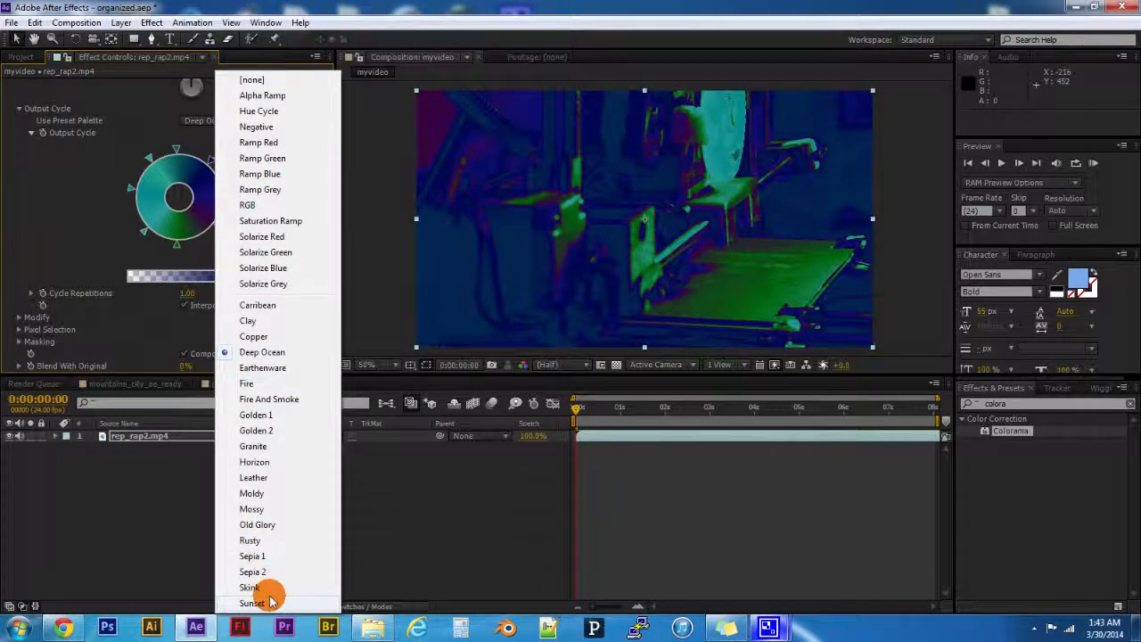
left_click(283, 94)
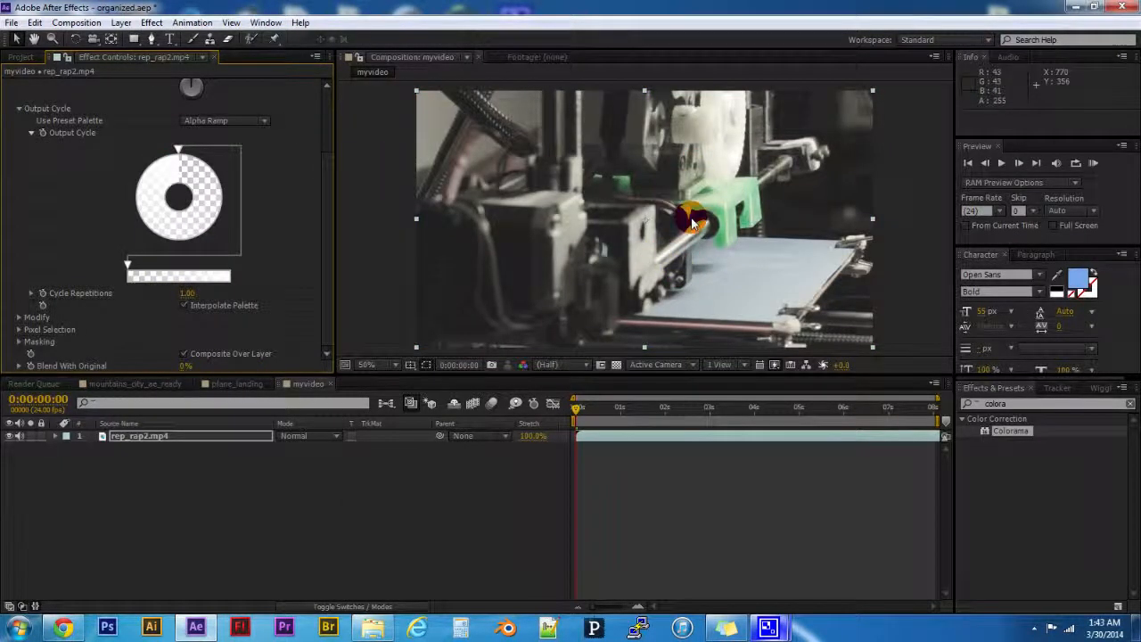
- Delete the Colorama effect from the rep_rap2.mp4 layer
scroll(62, 189, "up", 5)
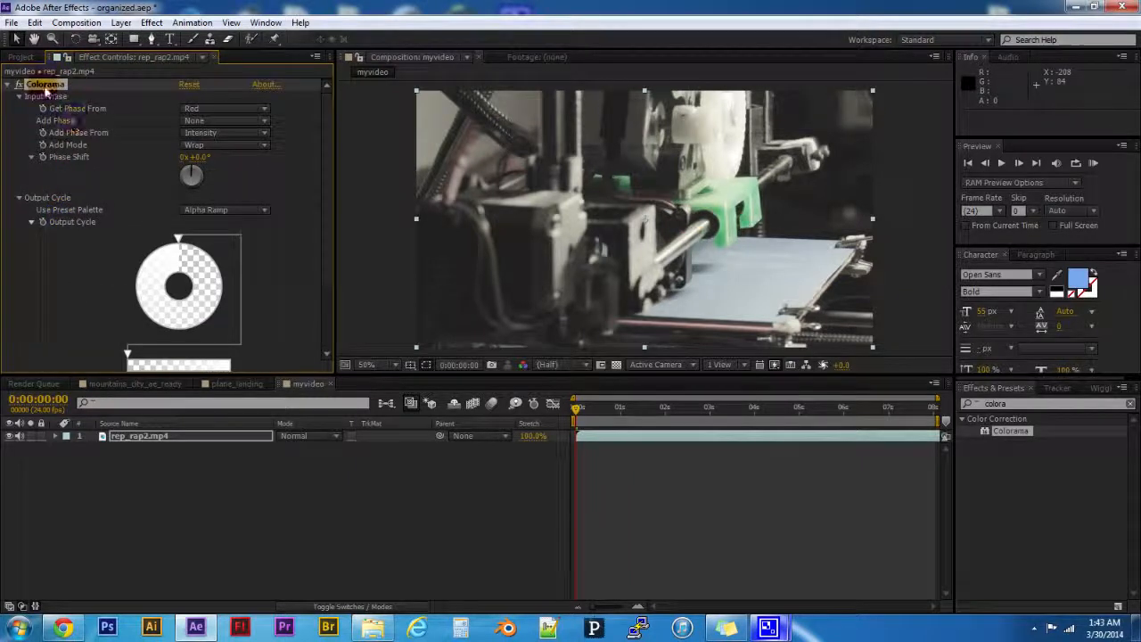
left_click(7, 85)
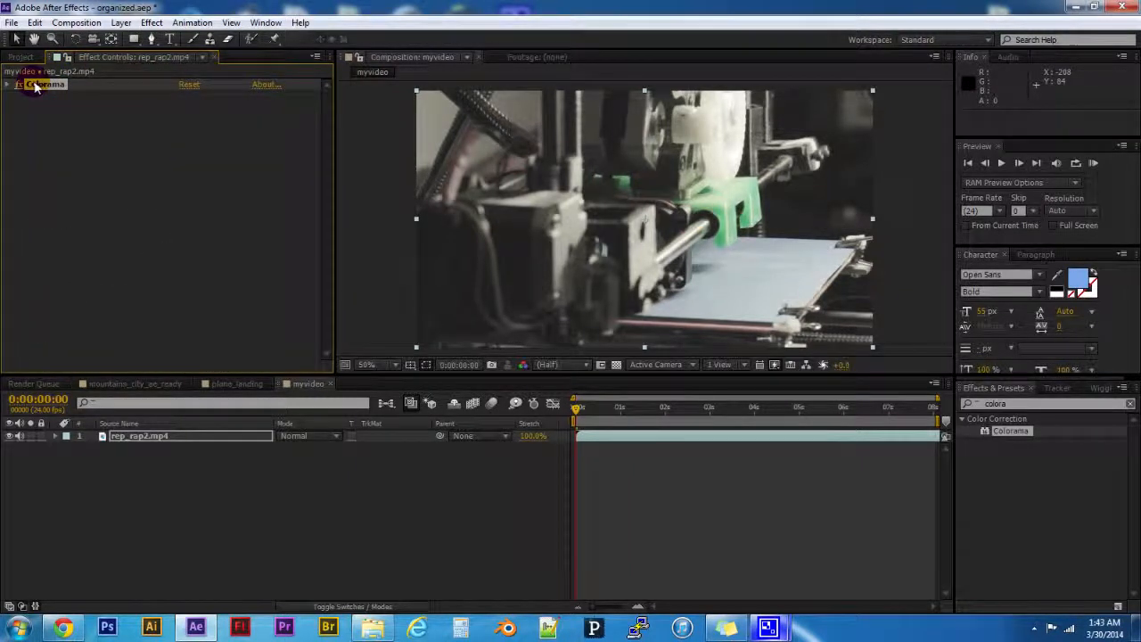
key("Delete")
- Search the effects for "corner" and apply Corner Pin to the rep_rap2.mp4 layer
left_click(1024, 405)
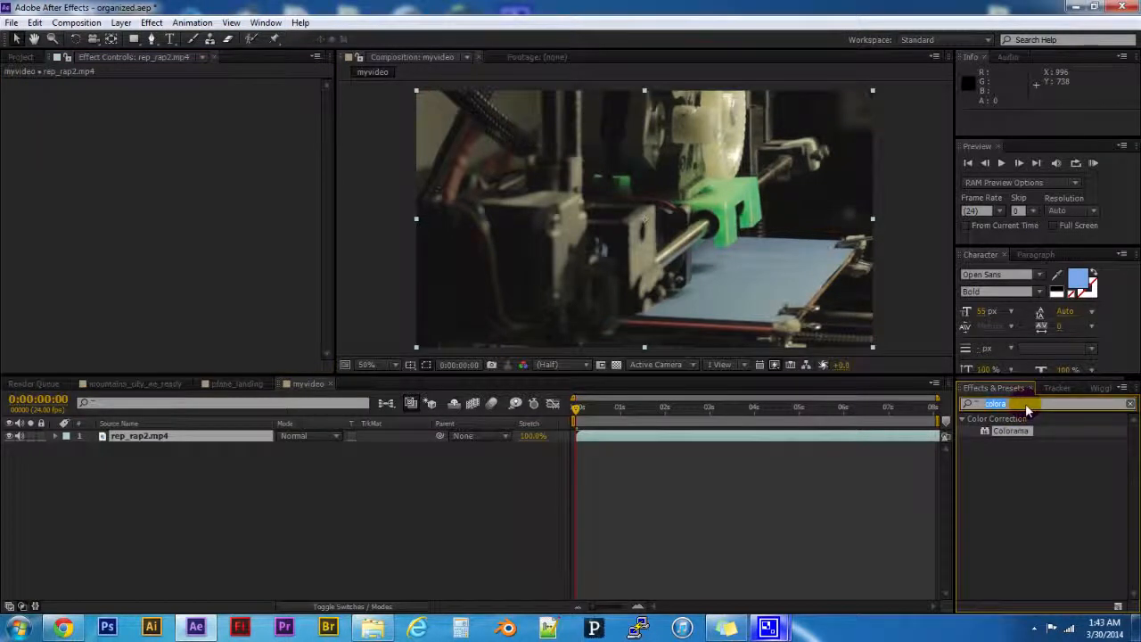
type("corner")
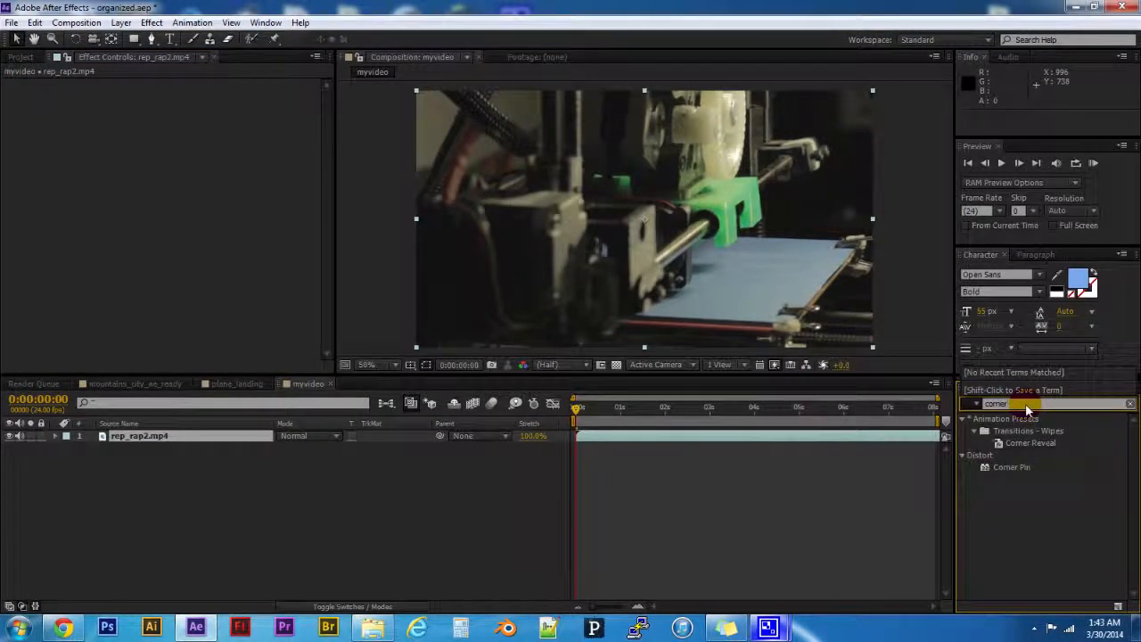
left_click(1017, 470)
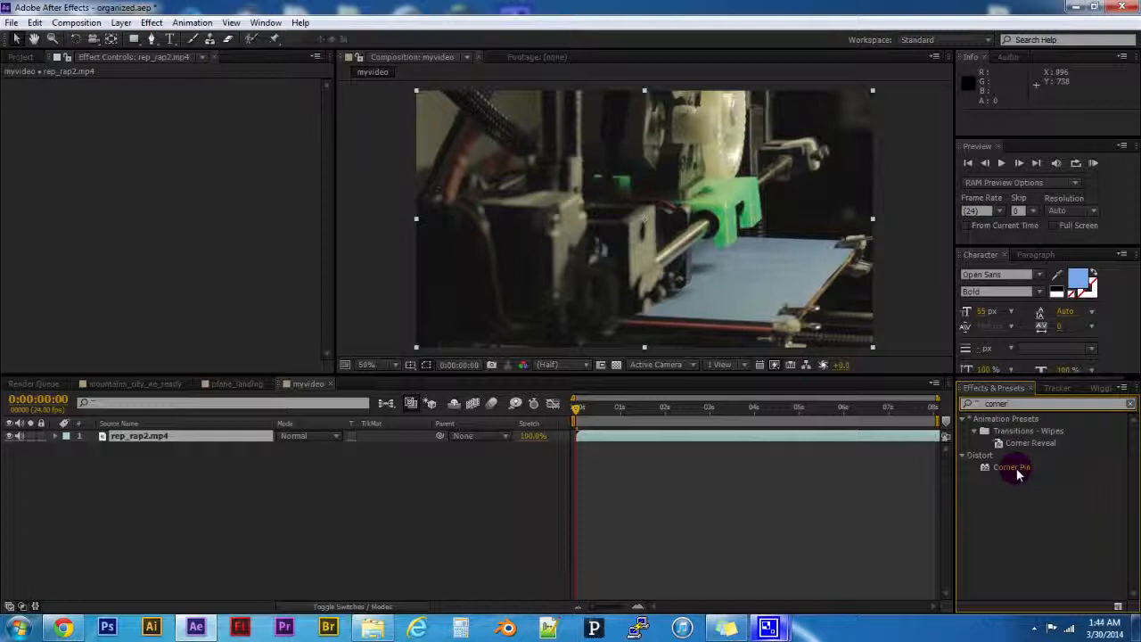
left_click(1017, 470)
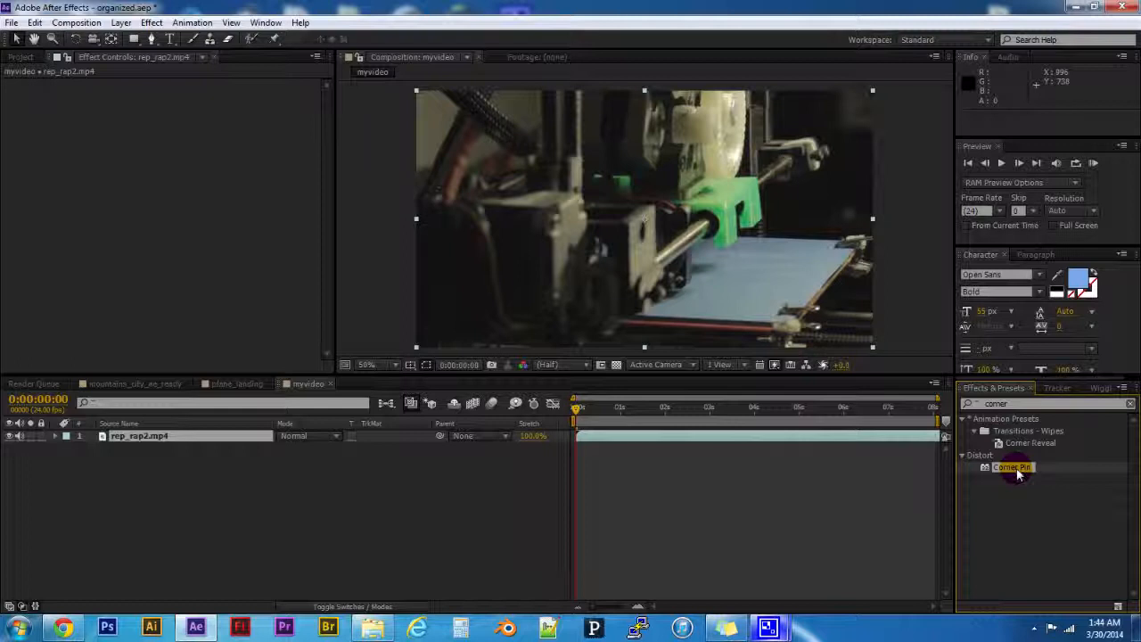
double_click(1014, 468)
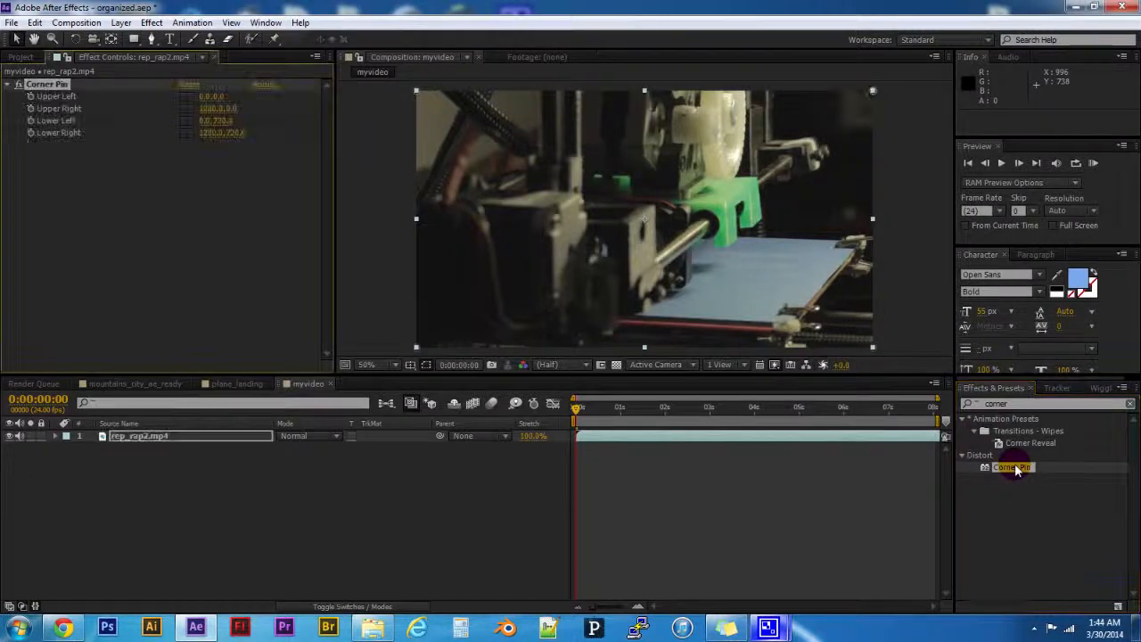
- Pull all four Corner Pin points inward, to about 216,248 upper left, 660,130 upper right, 652,540 lower right and 202,458 lower left
left_click(404, 93)
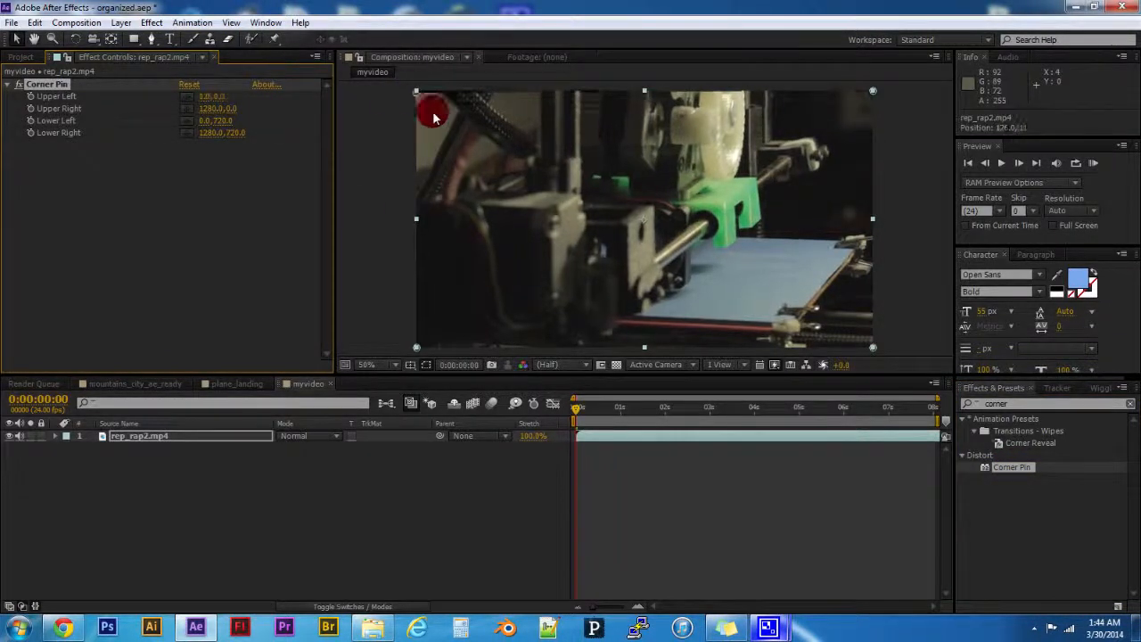
left_click_drag(417, 94, 493, 179)
left_click(876, 93)
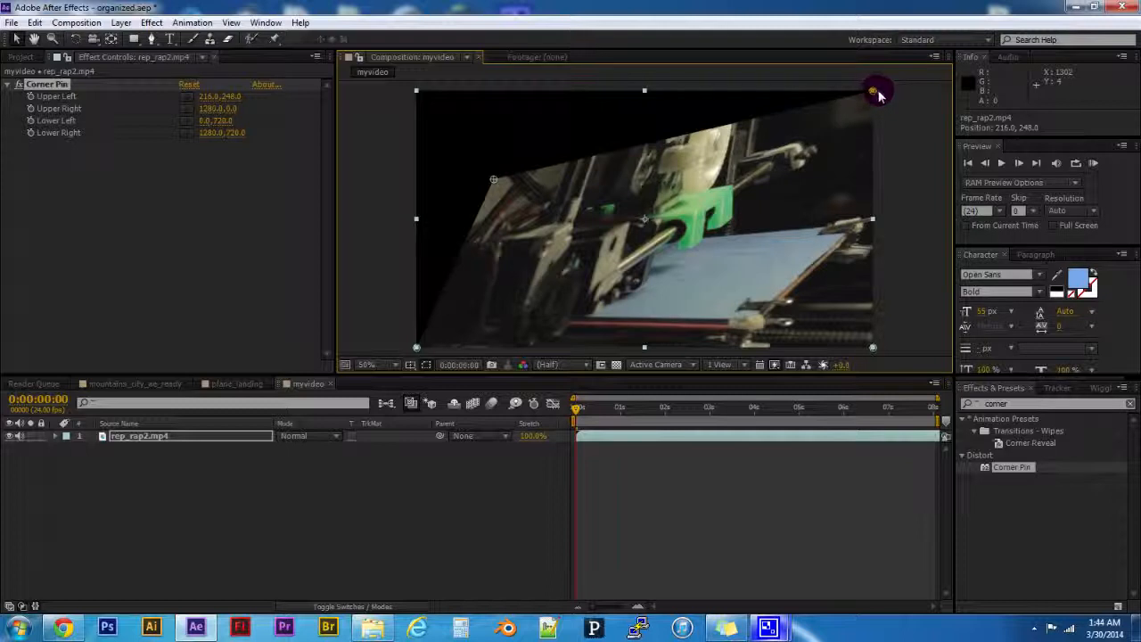
left_click_drag(874, 93, 652, 137)
left_click(872, 349)
left_click_drag(873, 349, 650, 283)
left_click(398, 343)
left_click_drag(419, 349, 490, 254)
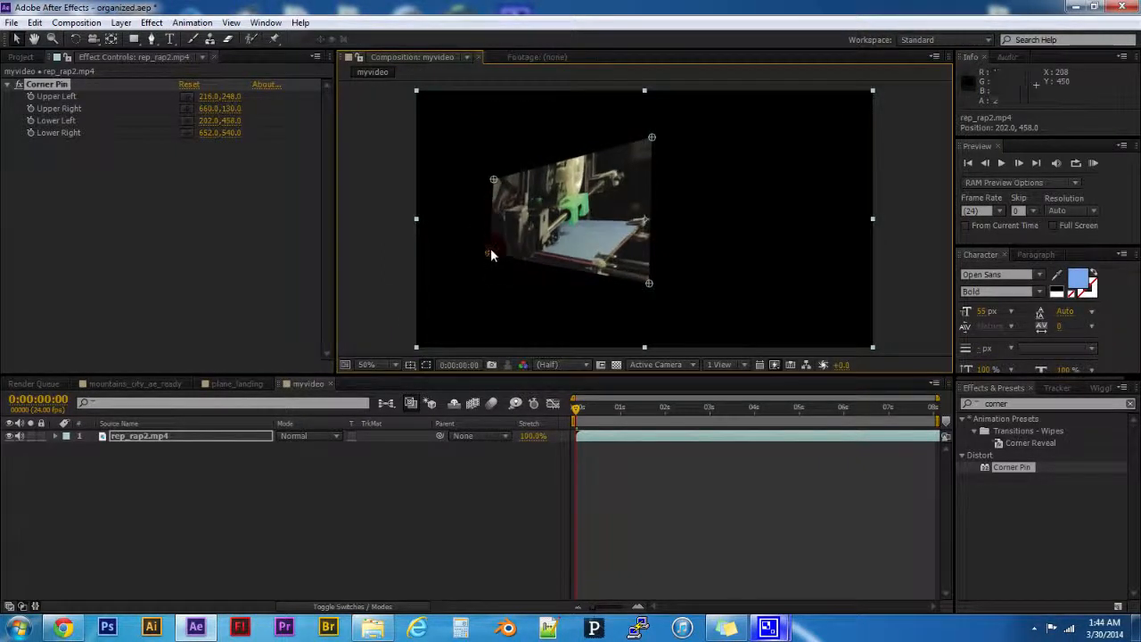
- Refine the pinned corners to about 270,212 upper left, 262,460 lower left, 640,576 lower right and 638,144 upper right
left_click_drag(496, 183, 518, 166)
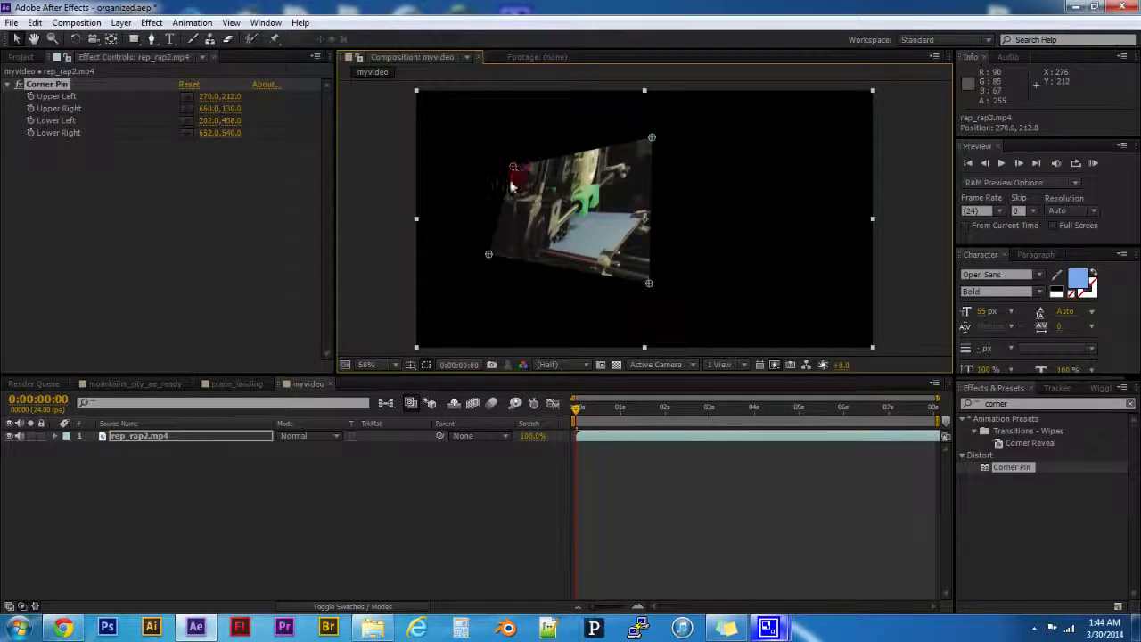
left_click(491, 253)
left_click_drag(503, 261, 513, 256)
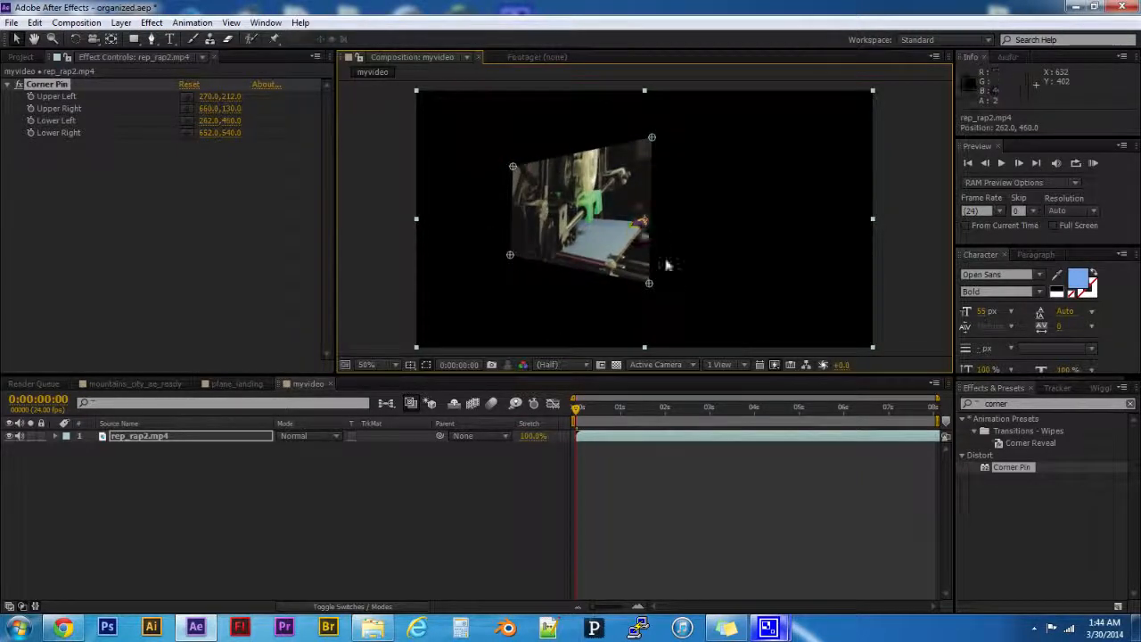
left_click_drag(649, 280, 645, 298)
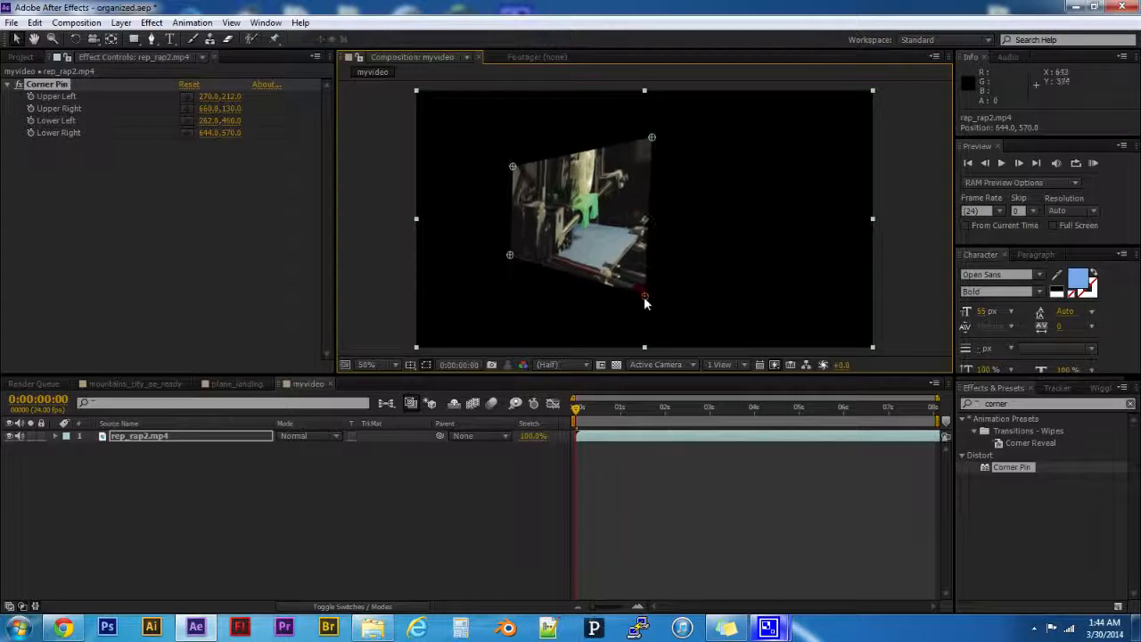
mouse_move(654, 139)
left_mouse_down()
mouse_move(628, 134)
mouse_move(644, 142)
left_mouse_up()
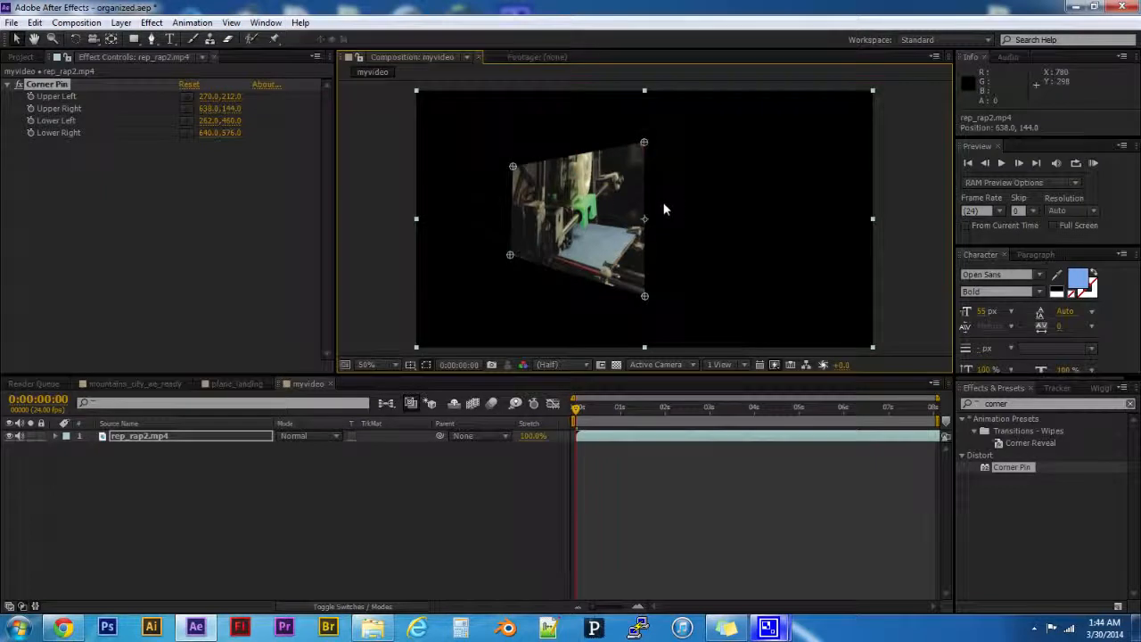
- Deselect Corner Pin to hide its corner points, and select the effect again to bring them back in the composition
left_click(599, 192)
mouse_move(589, 204)
left_mouse_down()
mouse_move(625, 197)
mouse_move(579, 216)
left_mouse_up()
left_click(239, 235)
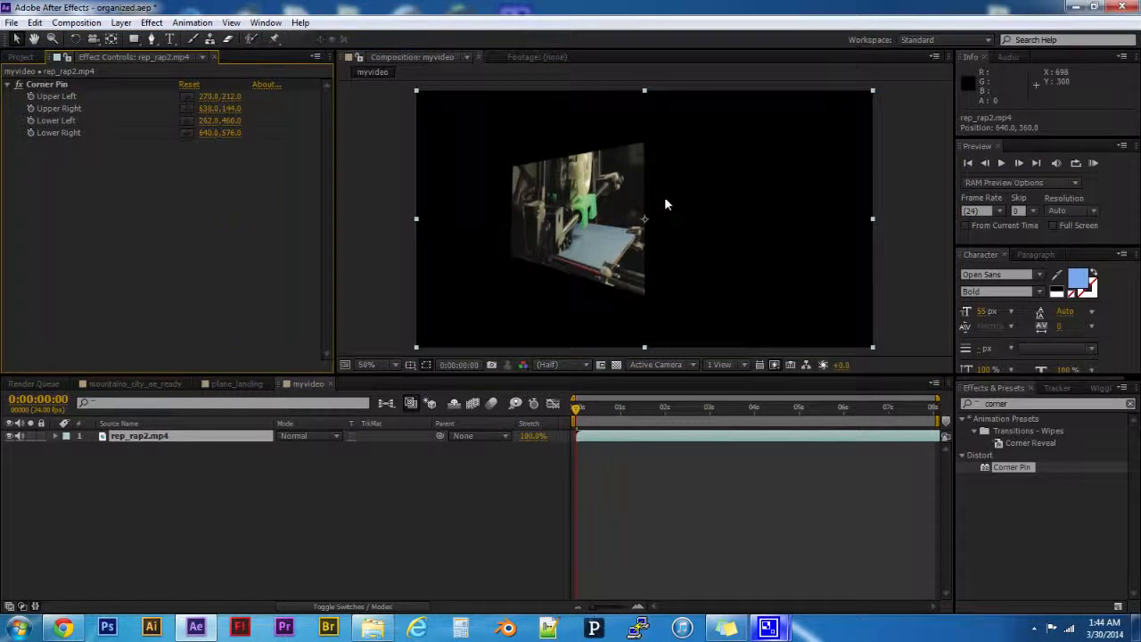
left_click(602, 214)
left_click(201, 442)
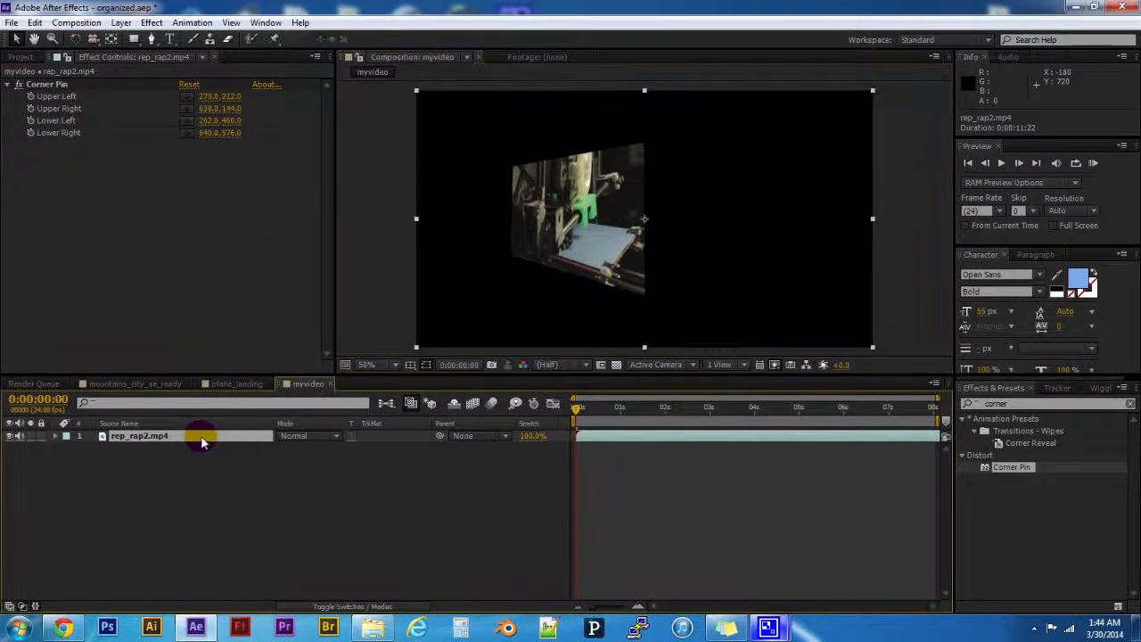
left_click(41, 85)
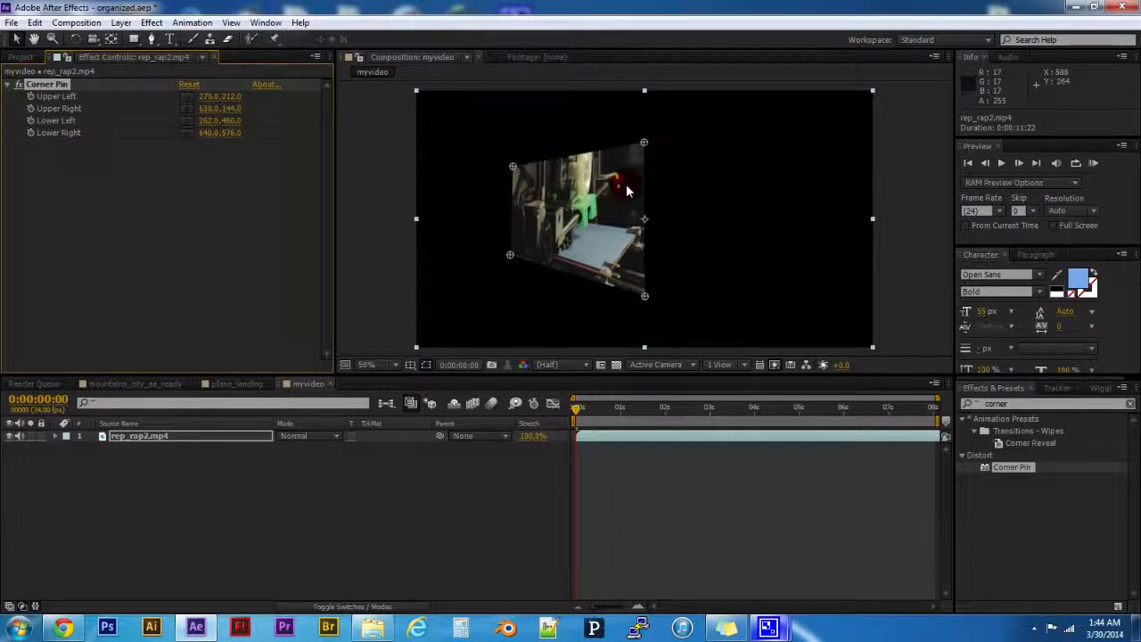
- Animate Corner Pin's Upper Left point with a keyframe at 0:00:00:00 and a value of 162.0,212.0 at 0:00:02:21, and return to the start
right_click(40, 97)
left_click(112, 140)
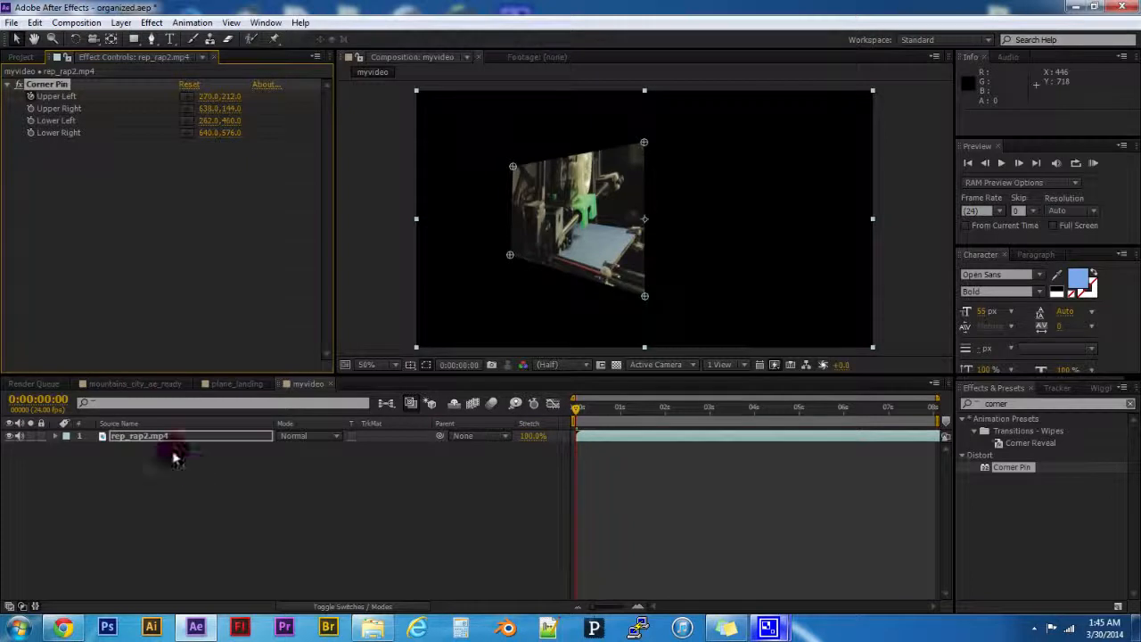
left_click_drag(578, 408, 704, 408)
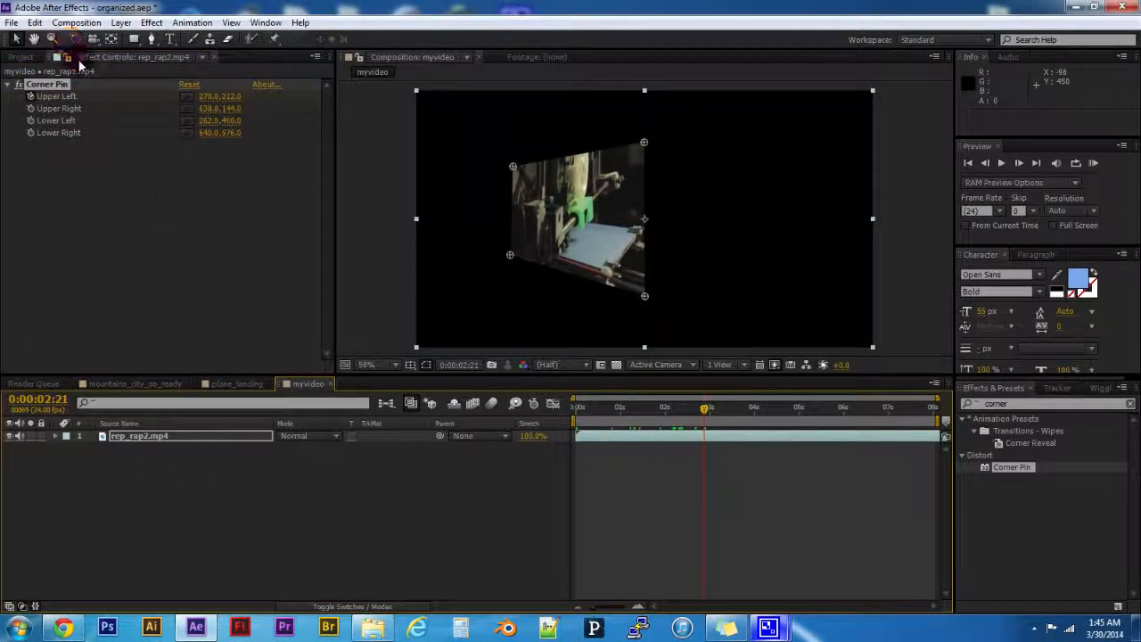
left_click_drag(214, 95, 144, 104)
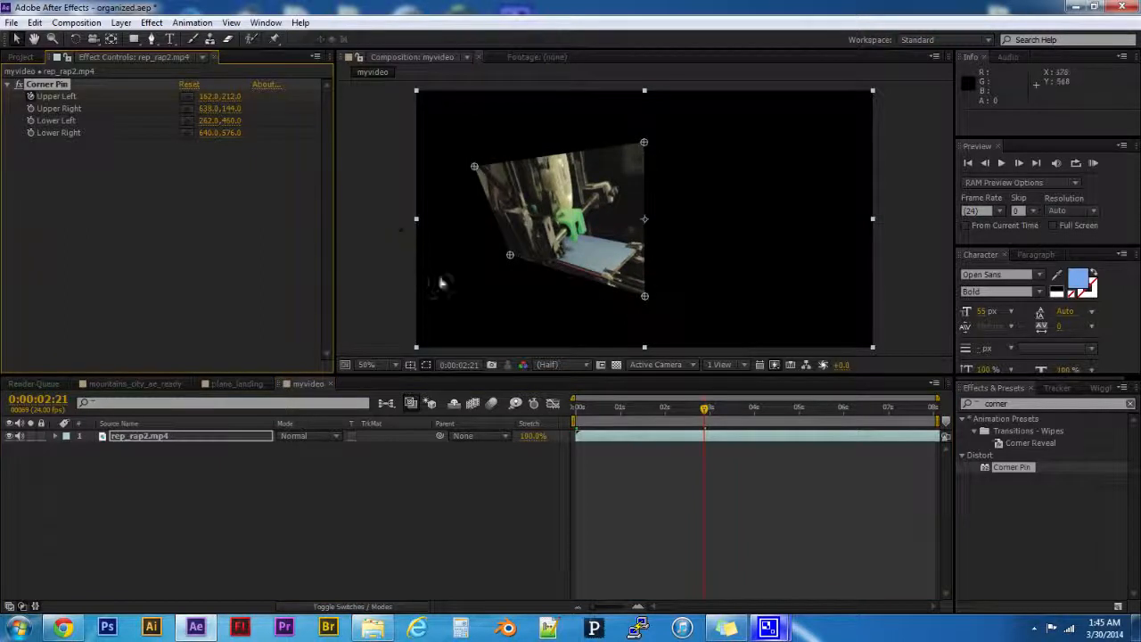
left_click_drag(698, 409, 504, 415)
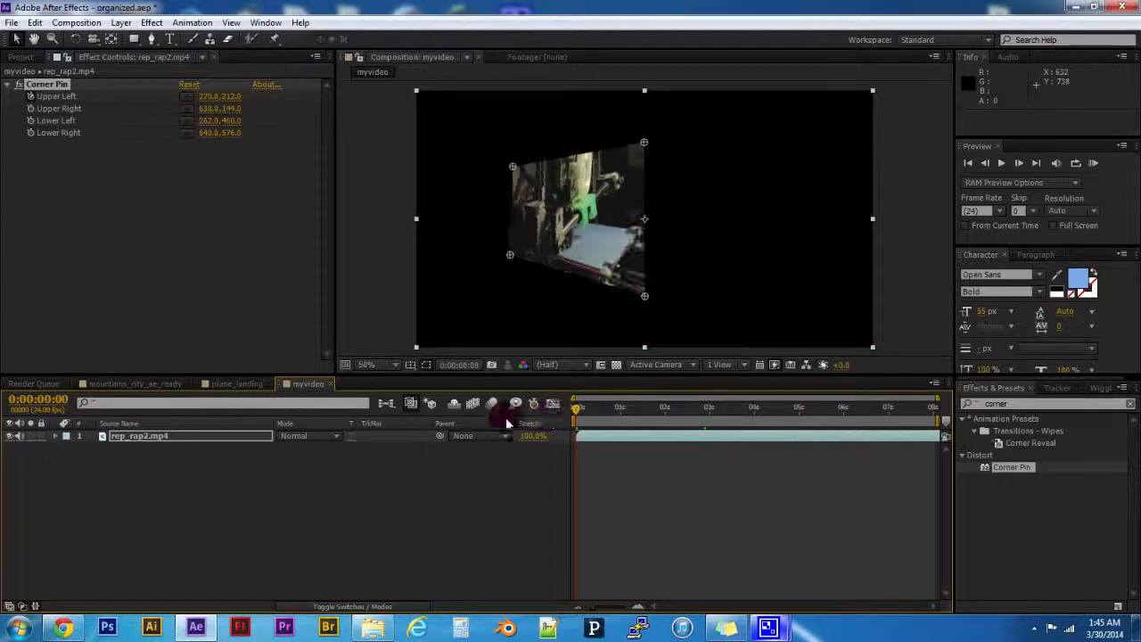
left_click(389, 488)
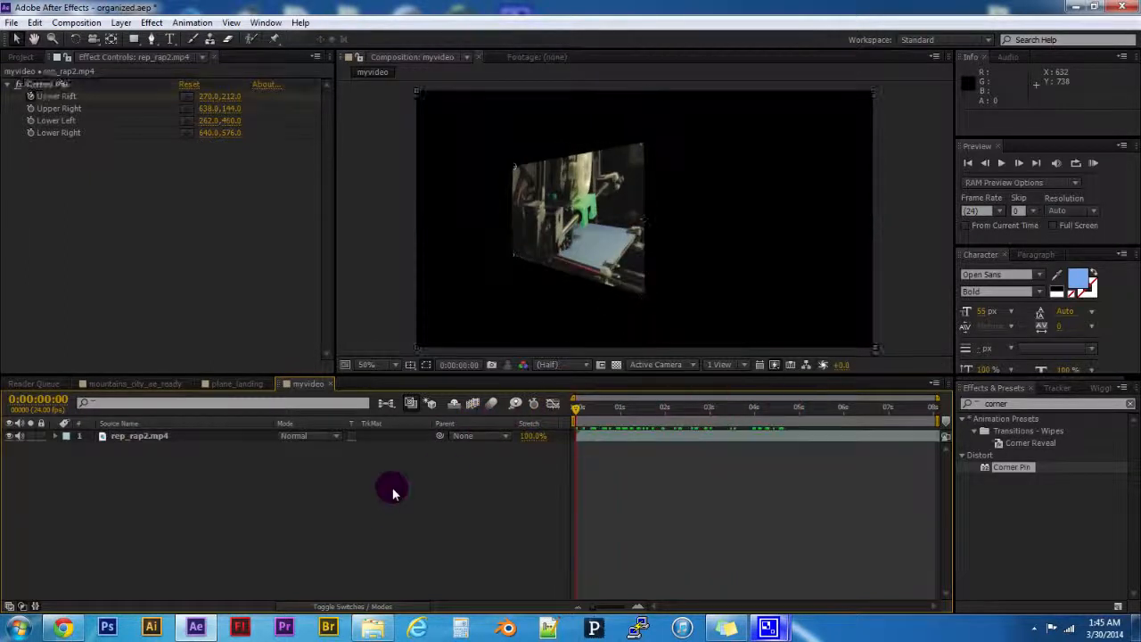